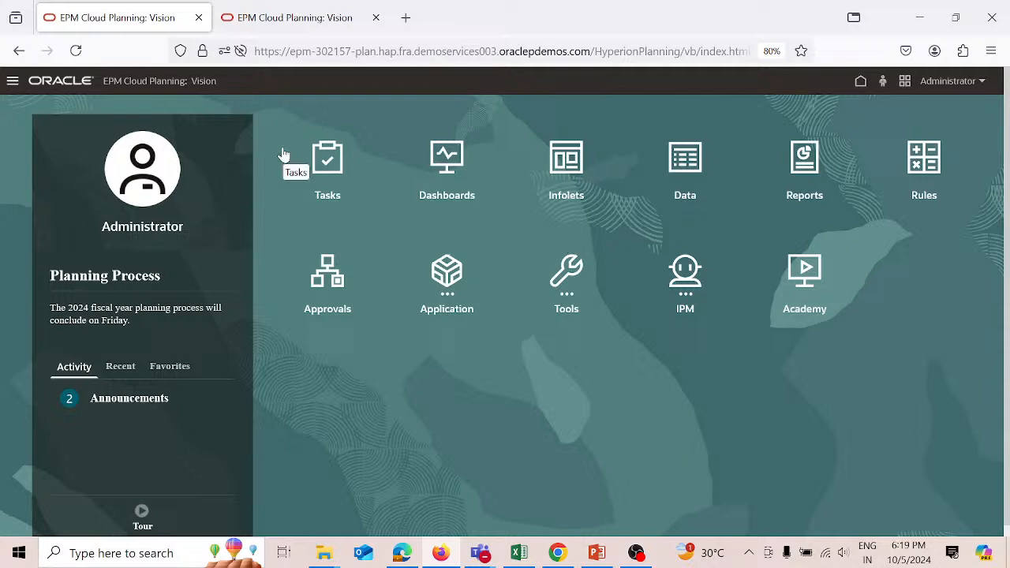
# Step: Open the Security Settings page of the Data Management setup in a maximized window
pyautogui.click(13, 85)
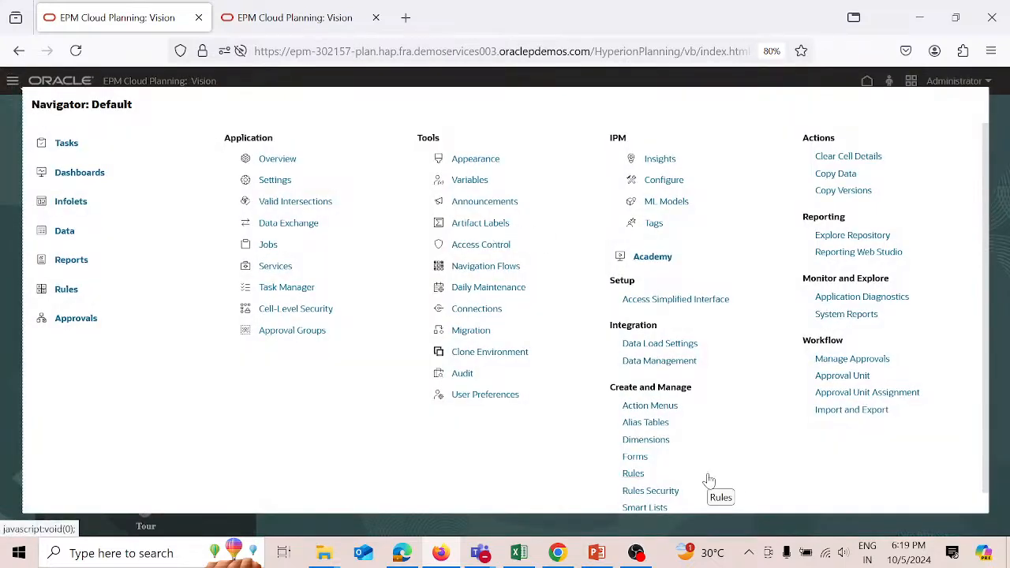
pyautogui.click(679, 363)
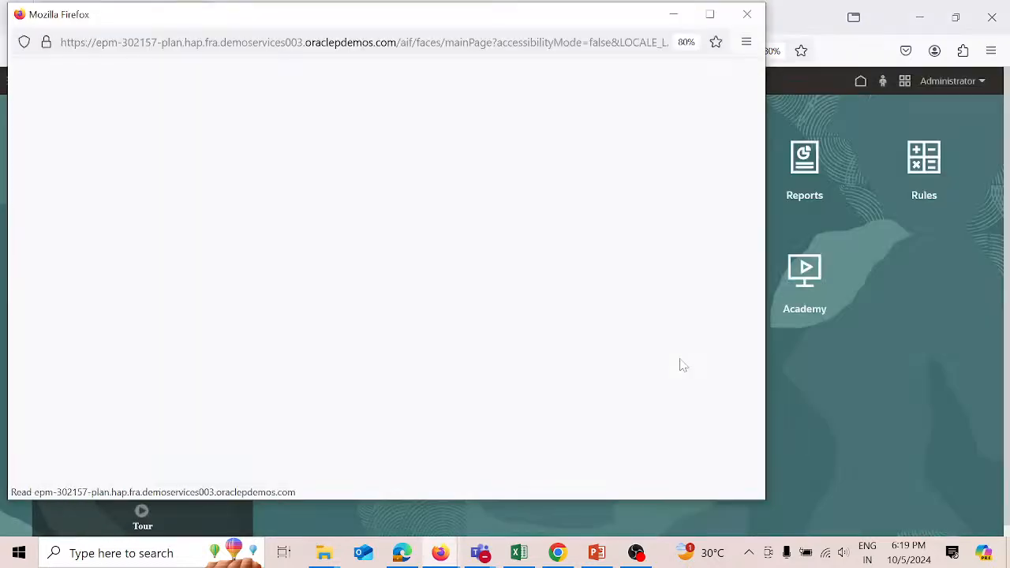
pyautogui.click(709, 15)
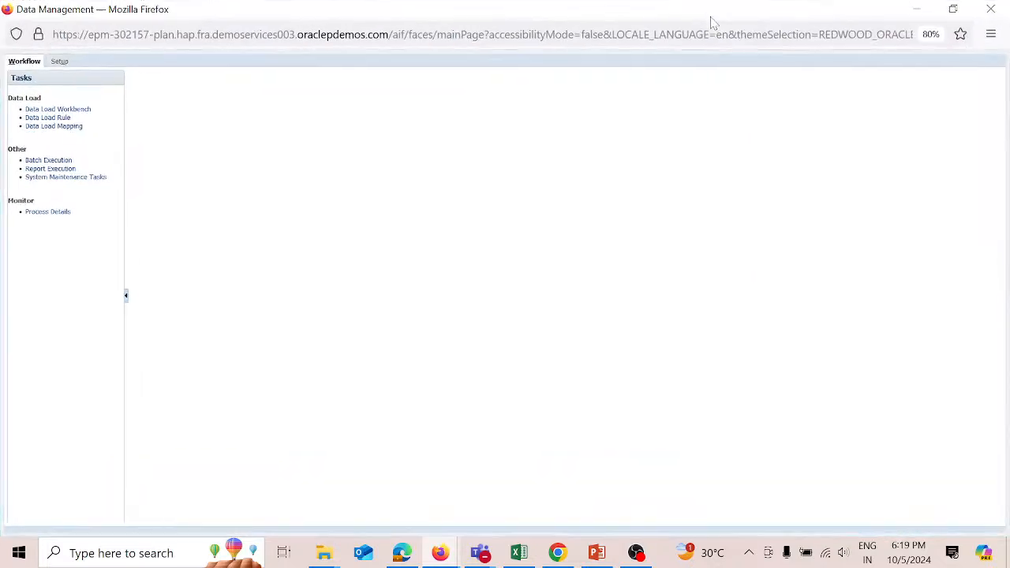
pyautogui.click(61, 64)
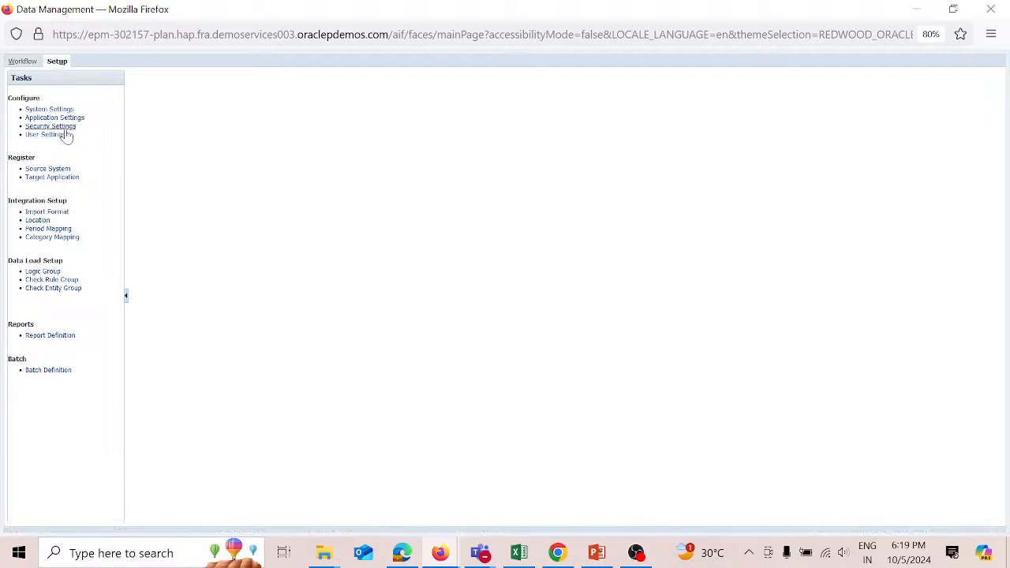
pyautogui.click(63, 128)
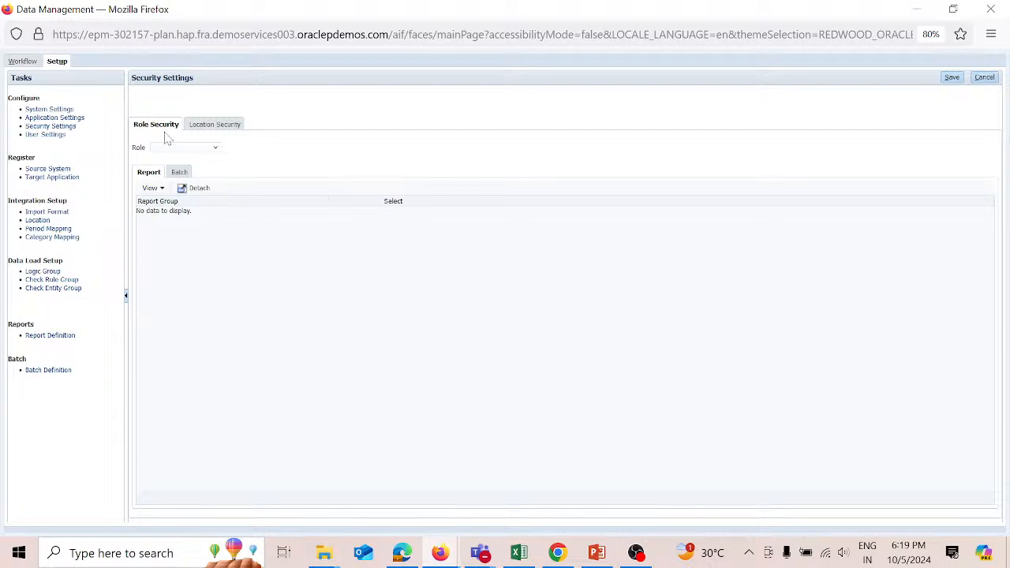
# Step: Examine the available options for the role under Role Security, and check Location Security without enabling it
pyautogui.click(218, 153)
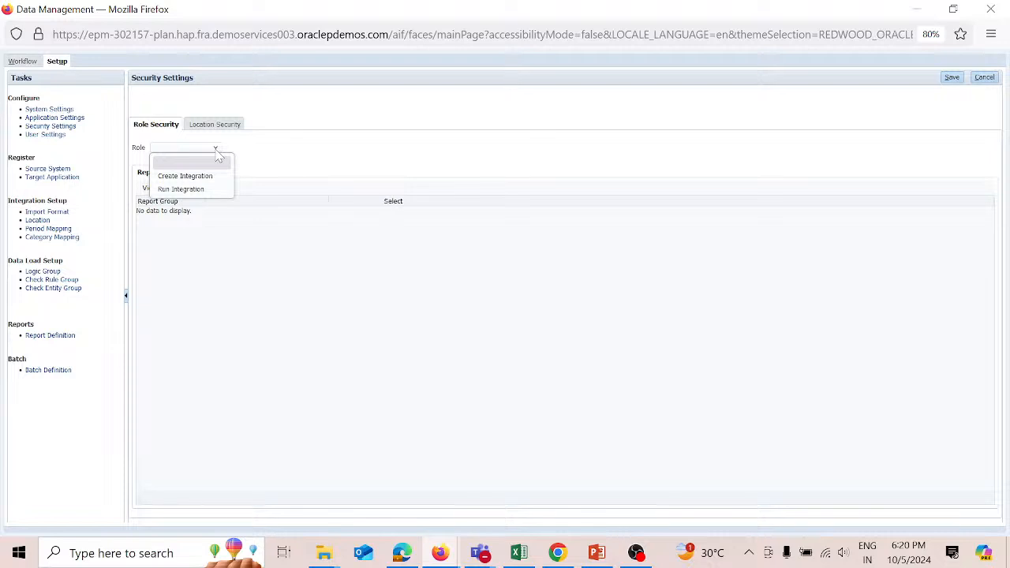
pyautogui.click(218, 153)
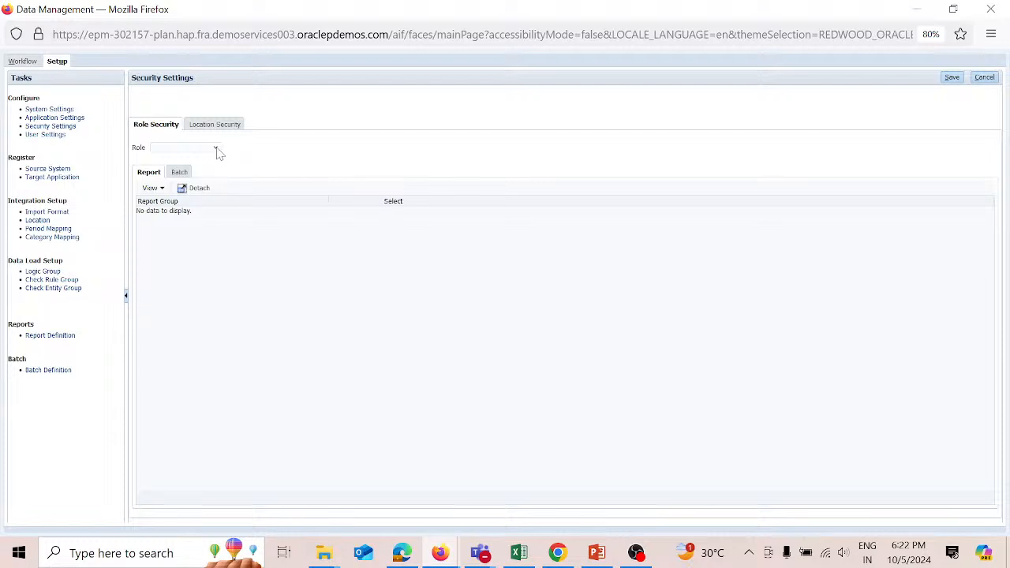
pyautogui.click(217, 152)
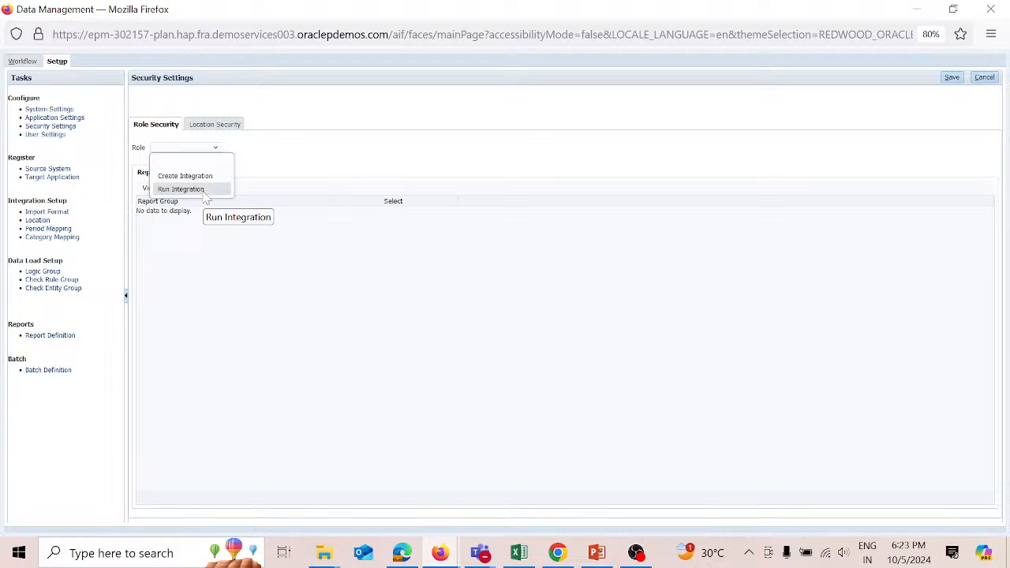
pyautogui.click(280, 144)
pyautogui.click(224, 127)
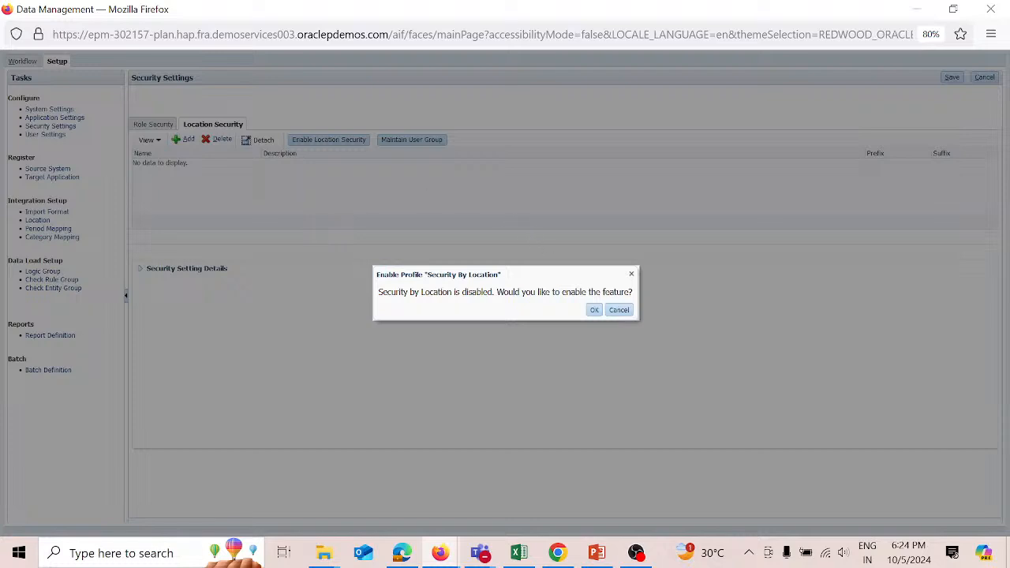
pyautogui.click(618, 310)
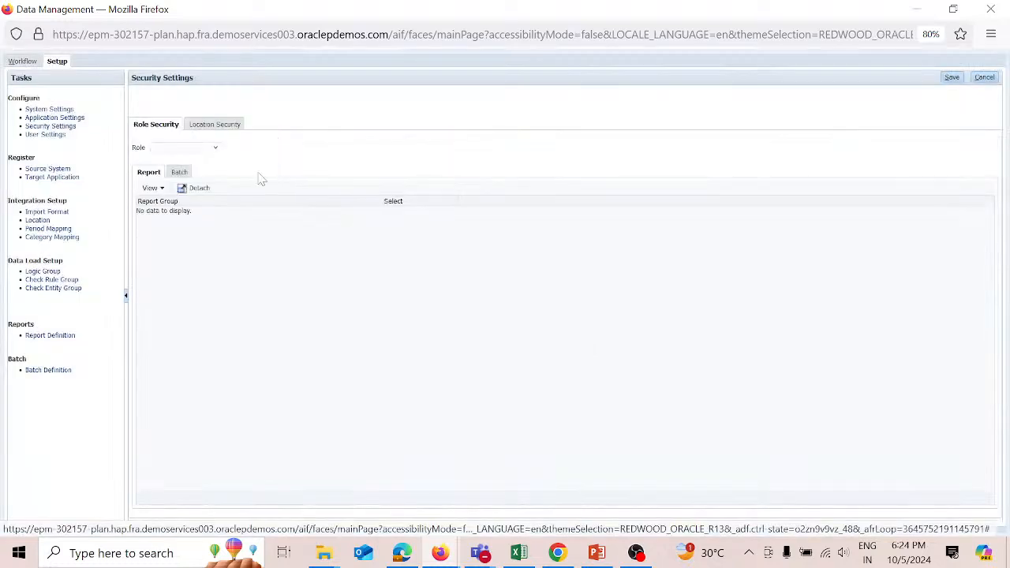
# Step: Display the report groups for the Create Integration role under Role Security, and list the role options again
pyautogui.click(217, 149)
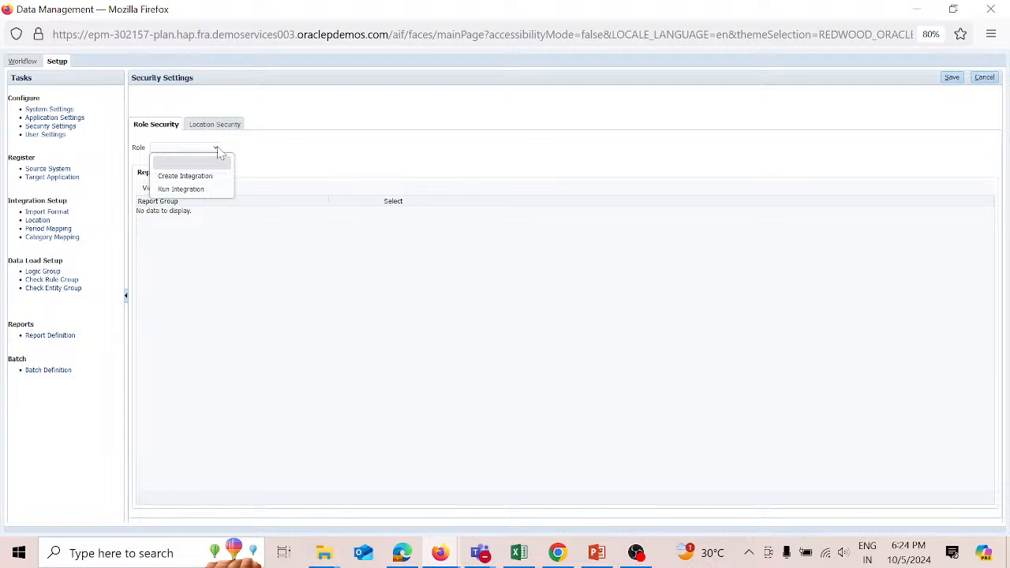
pyautogui.click(209, 176)
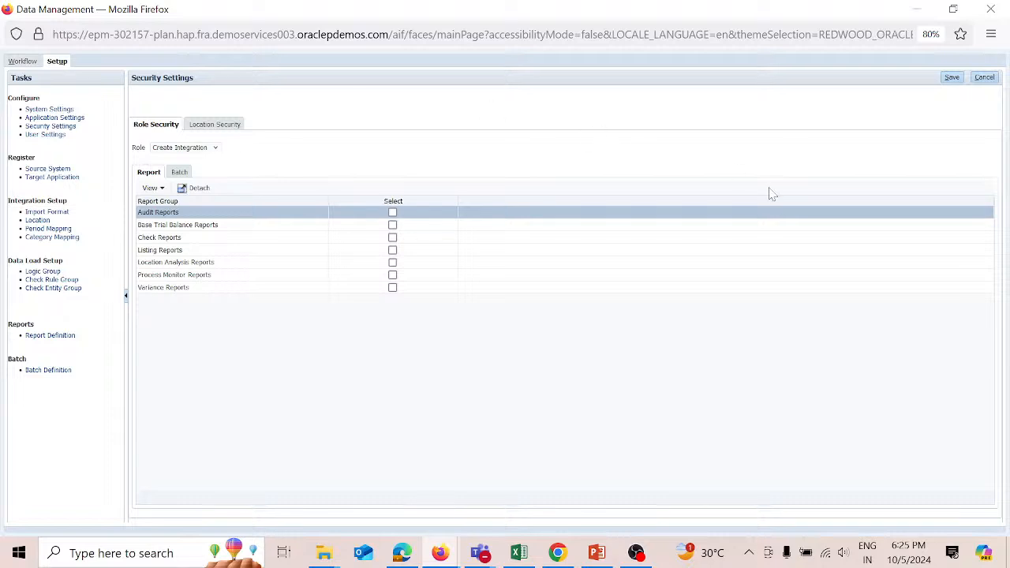
pyautogui.moveTo(443, 555)
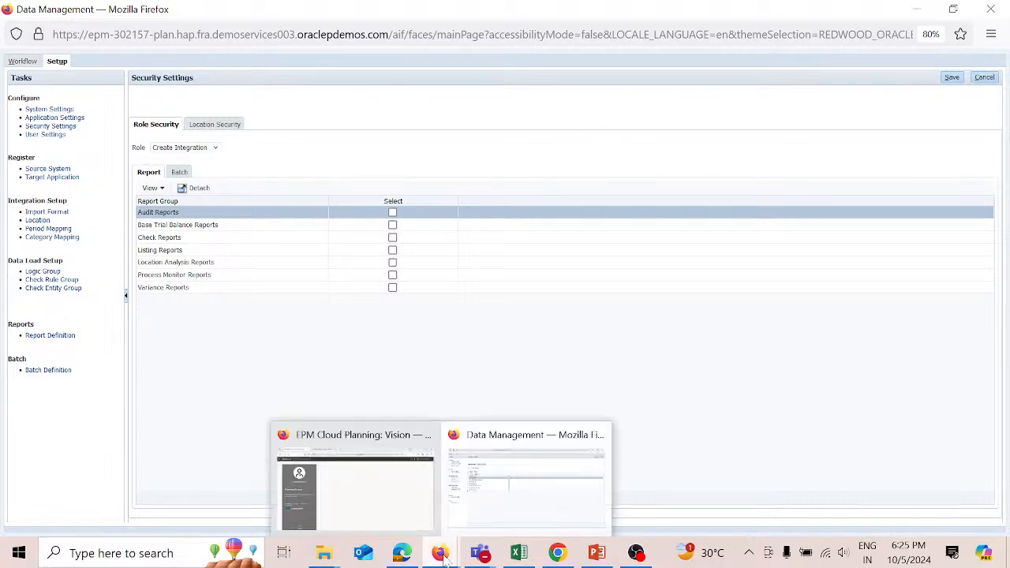
pyautogui.click(419, 525)
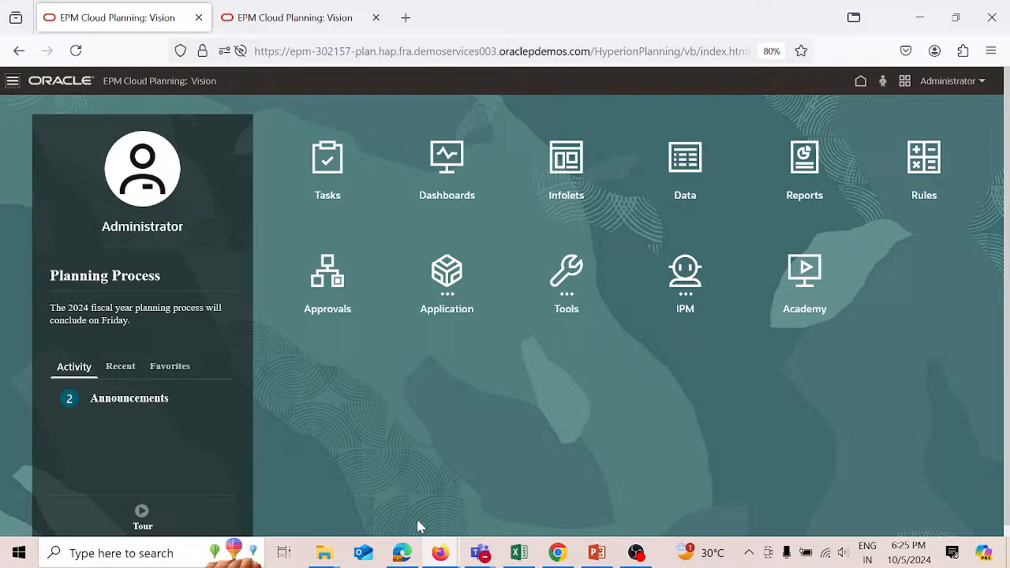
pyautogui.moveTo(447, 554)
pyautogui.click(521, 474)
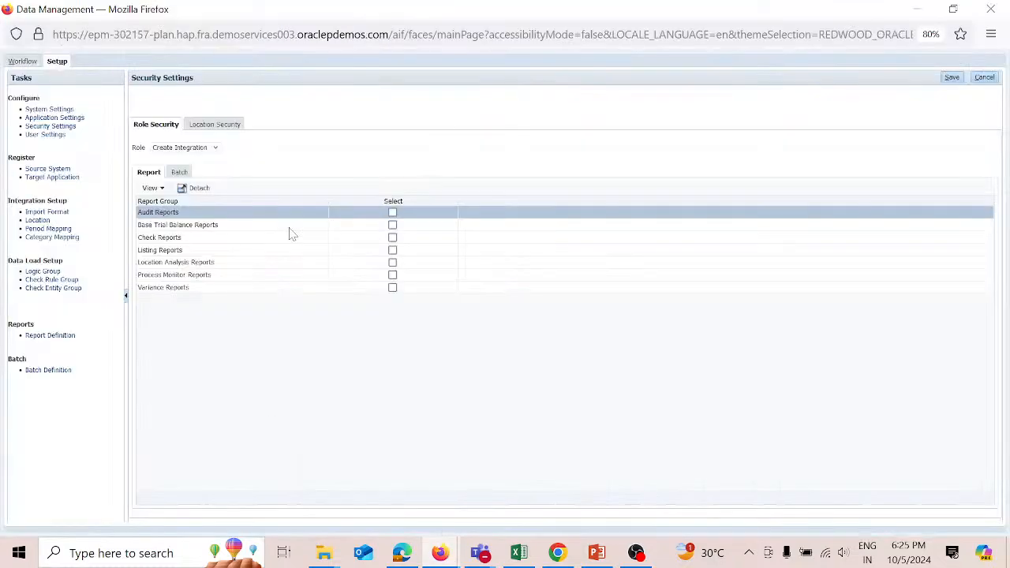
pyautogui.click(214, 148)
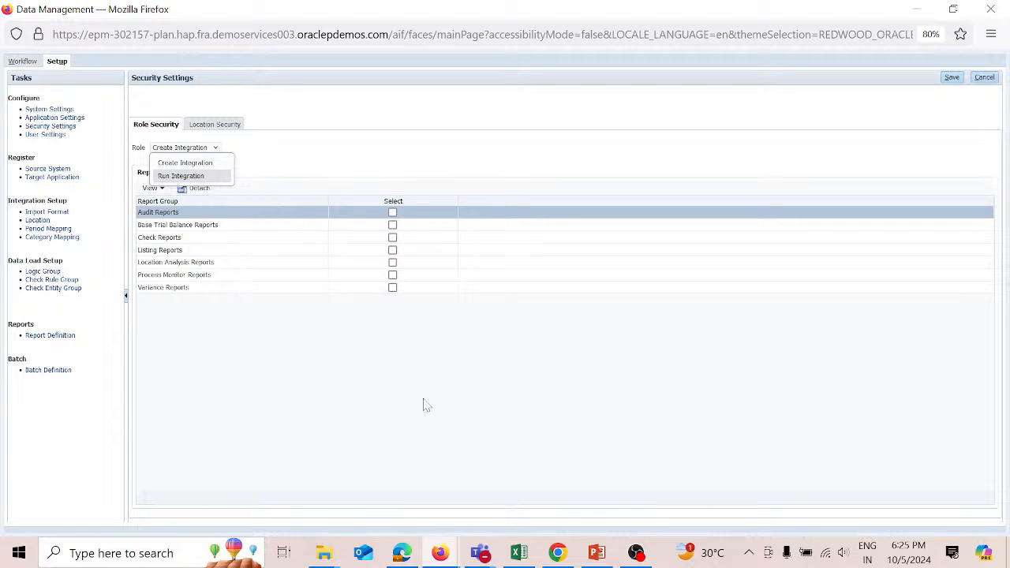
# Step: Switch to the EPM Cloud Planning window and open Manage Users in Access Control
pyautogui.moveTo(435, 557)
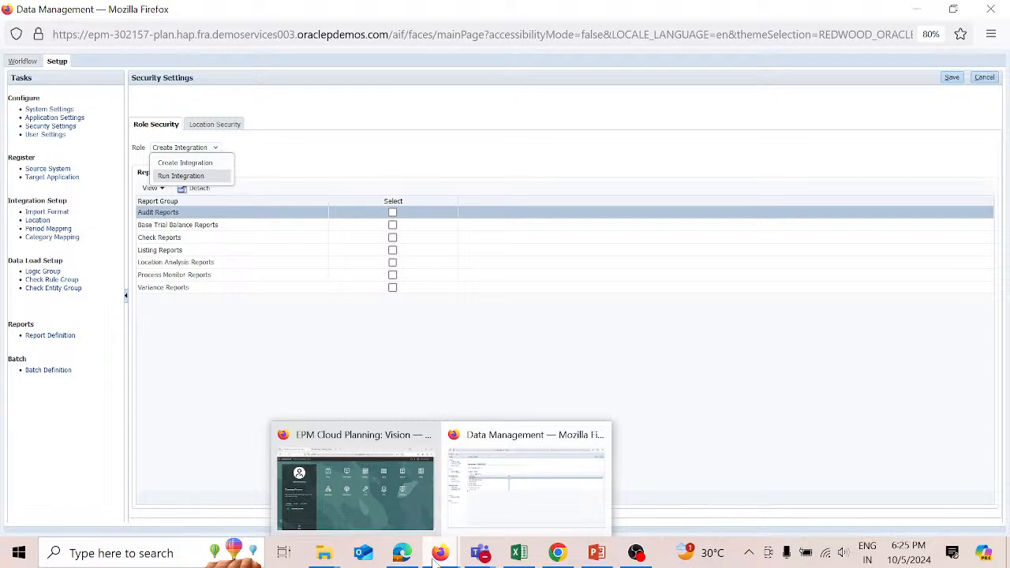
pyautogui.click(420, 521)
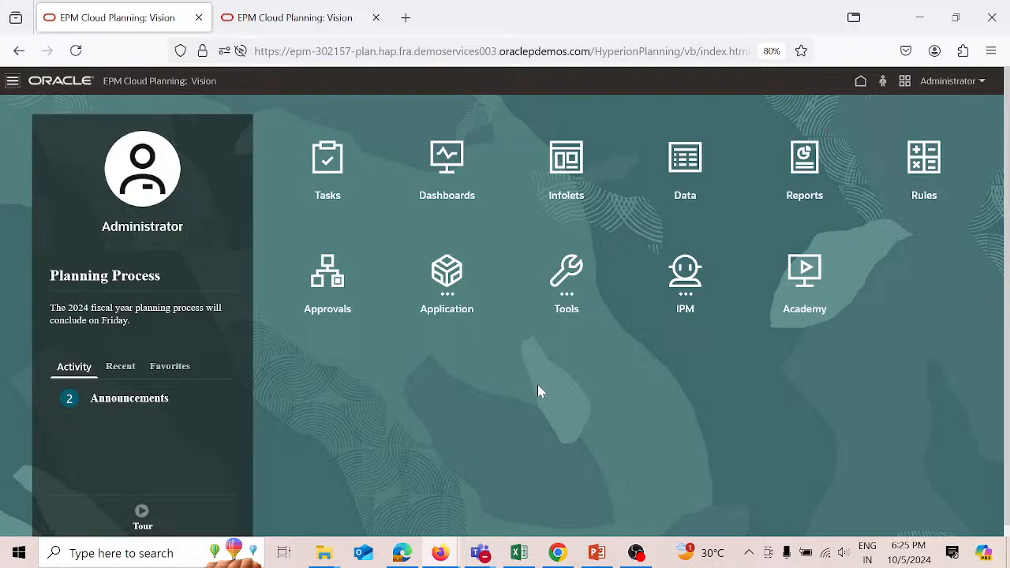
pyautogui.click(570, 273)
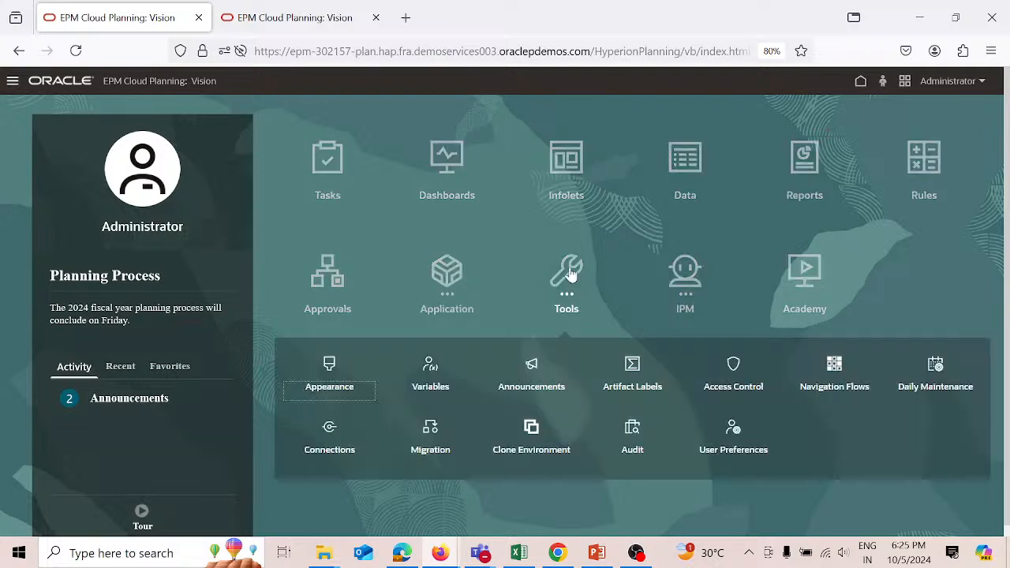
pyautogui.click(735, 370)
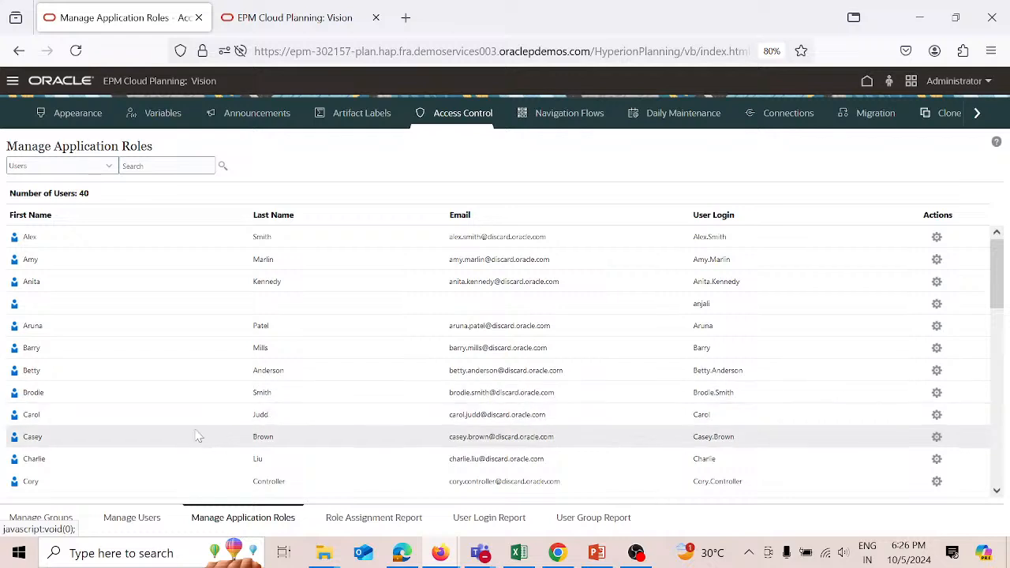
pyautogui.click(131, 517)
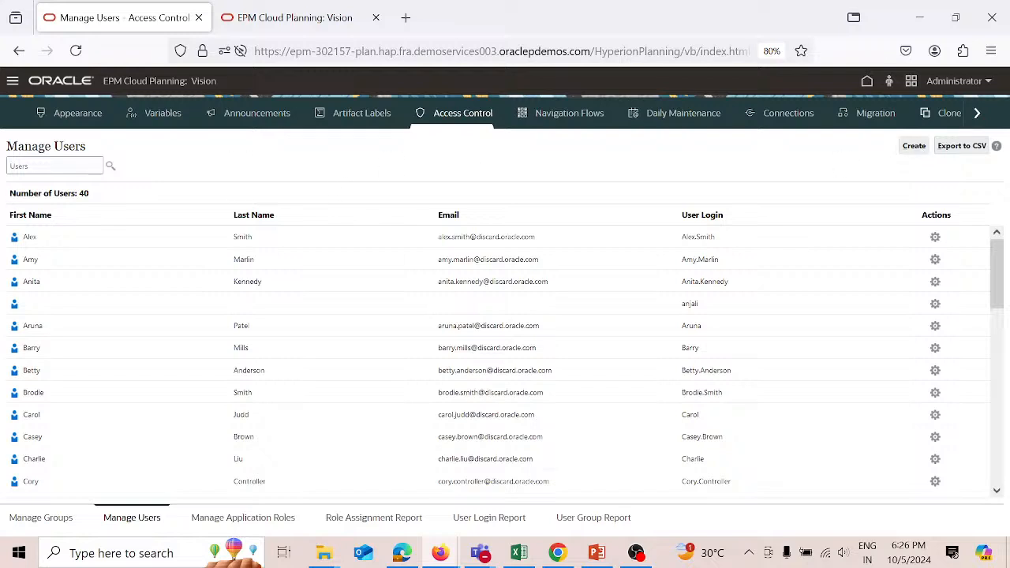
# Step: Search the users for "user" and open User1 for editing
pyautogui.click(55, 166)
pyautogui.write('user')
pyautogui.click(111, 165)
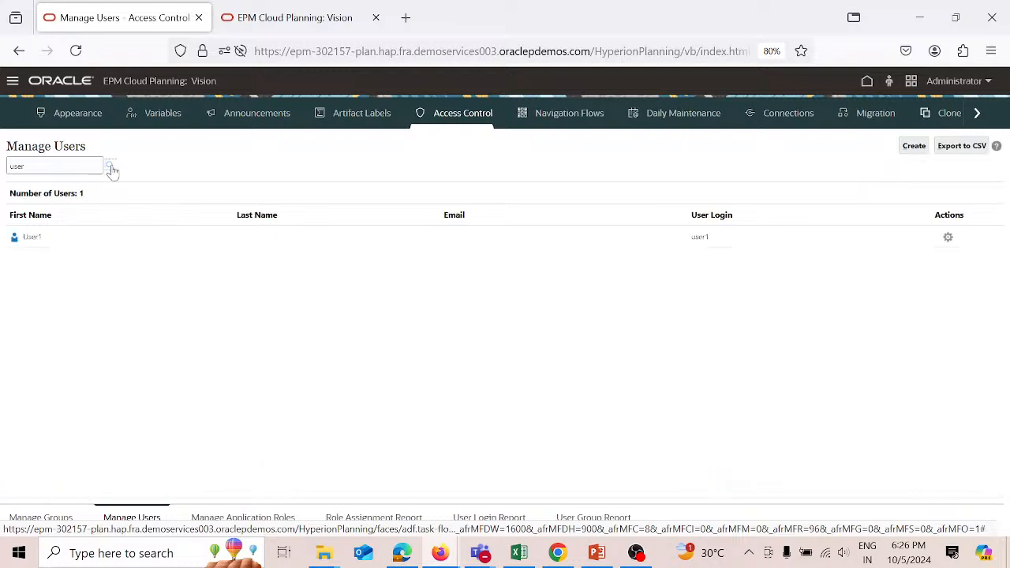
pyautogui.click(177, 241)
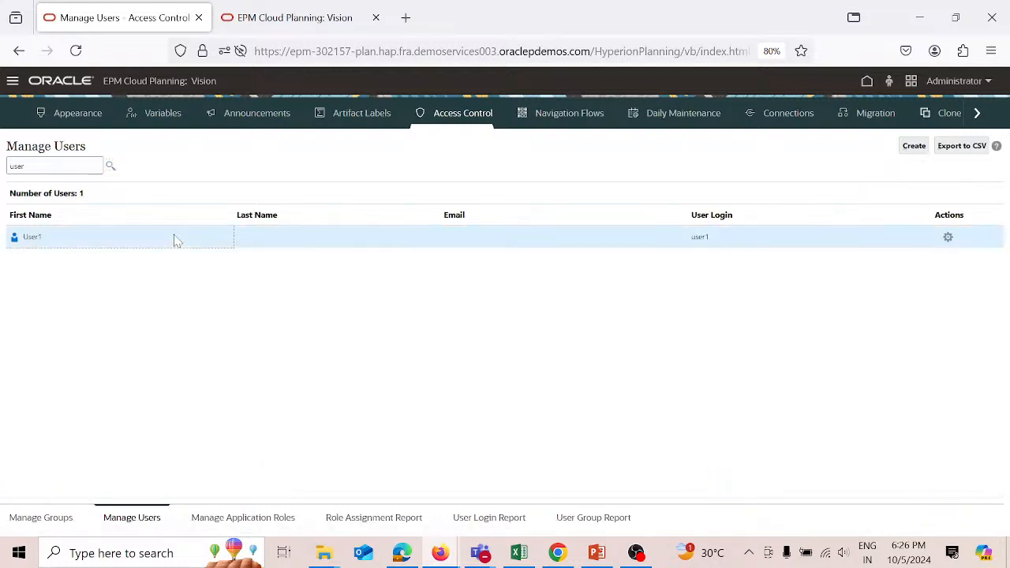
pyautogui.click(949, 238)
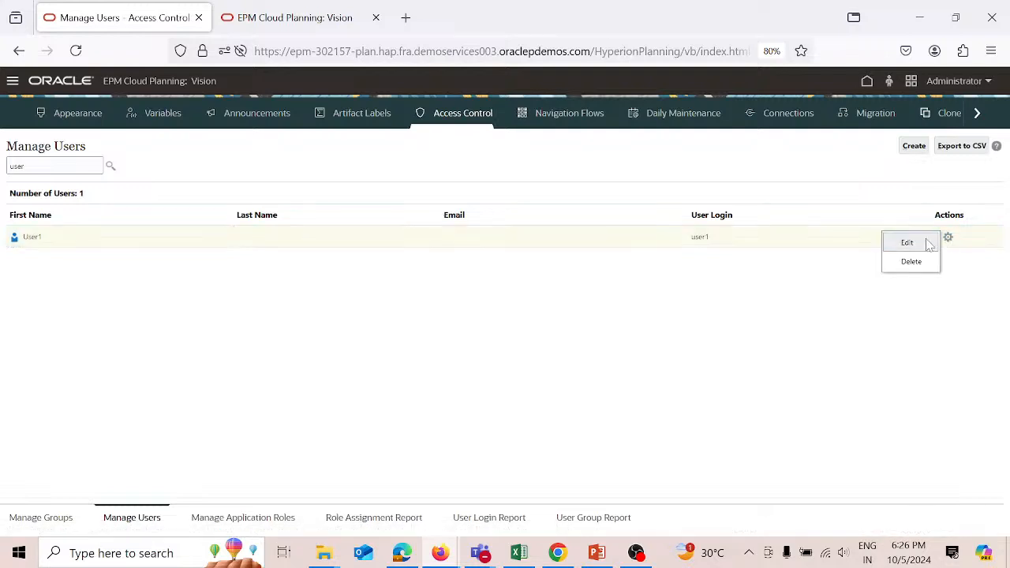
pyautogui.click(928, 244)
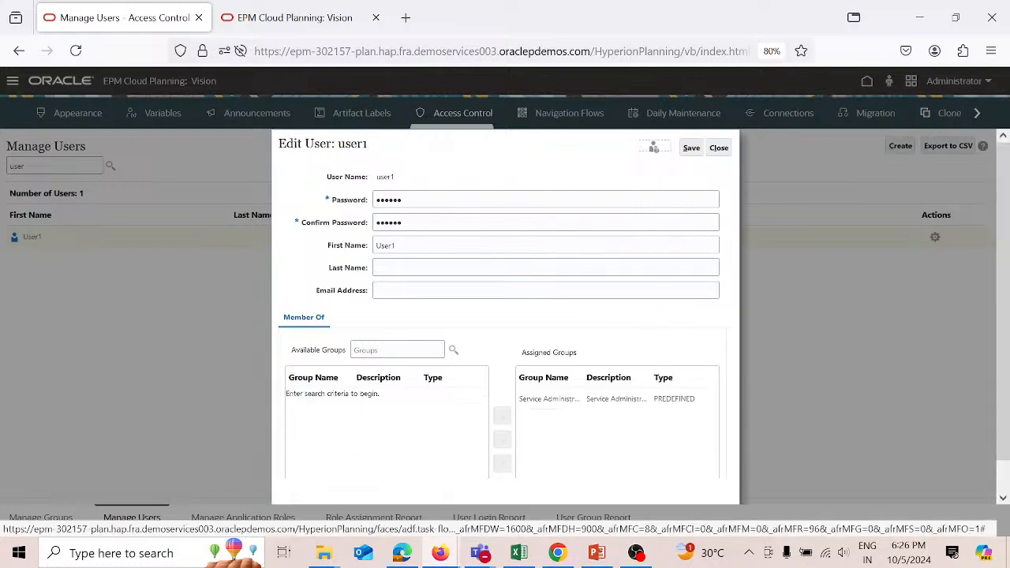
# Step: Replace user1's password with a new one and enter the same password as confirmation
pyautogui.moveTo(408, 199); pyautogui.dragTo(374, 200)
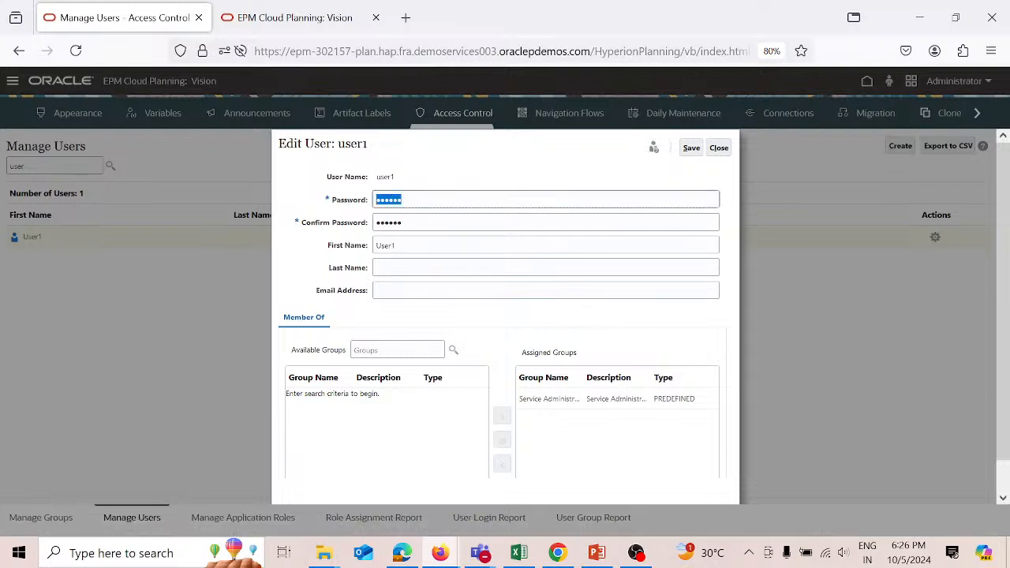
pyautogui.write('****')
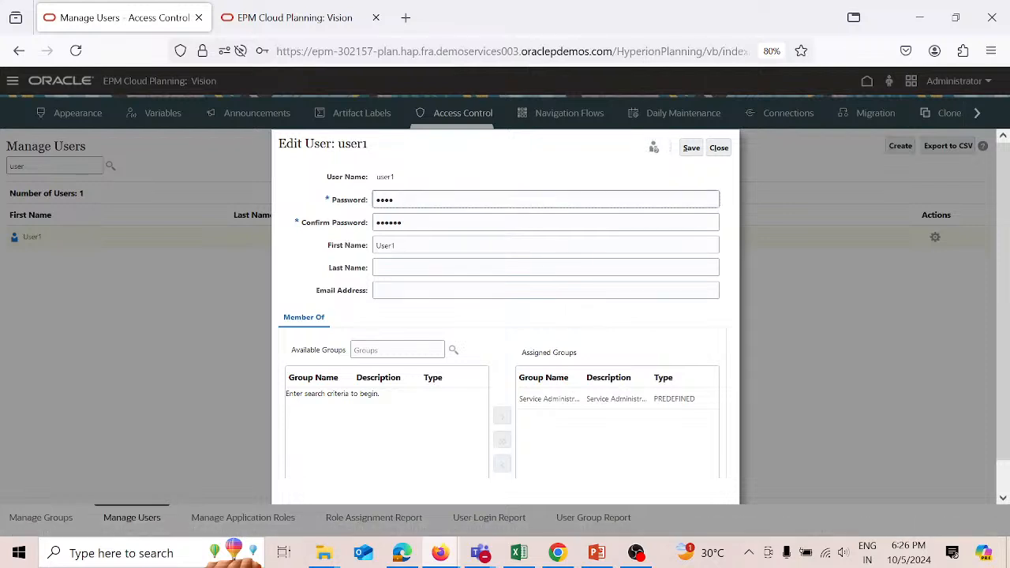
pyautogui.press('Tab')
pyautogui.write('****')
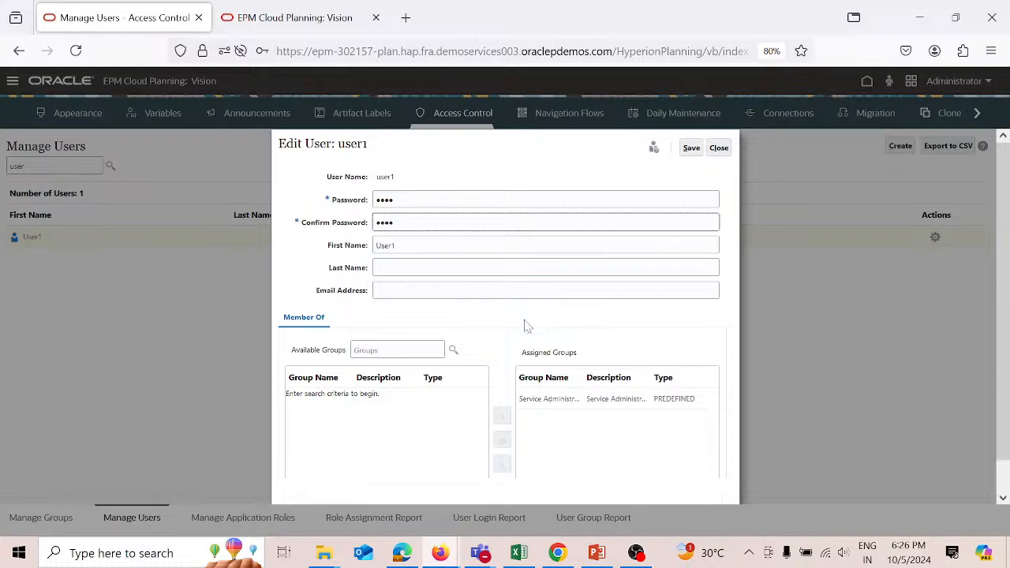
# Step: List all available groups for user1, look through them, and save the edited user
pyautogui.click(452, 349)
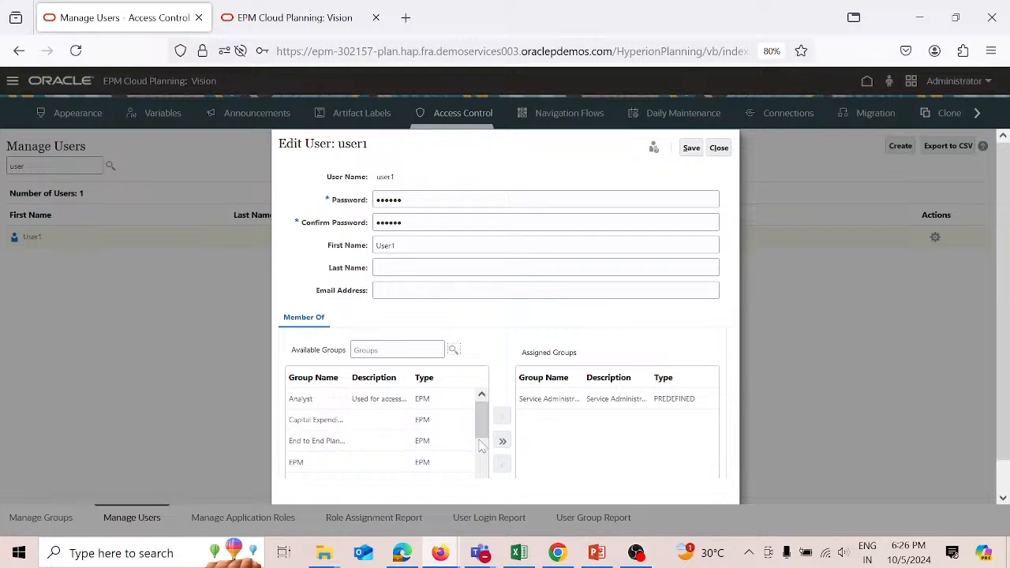
pyautogui.moveTo(483, 430); pyautogui.dragTo(483, 457)
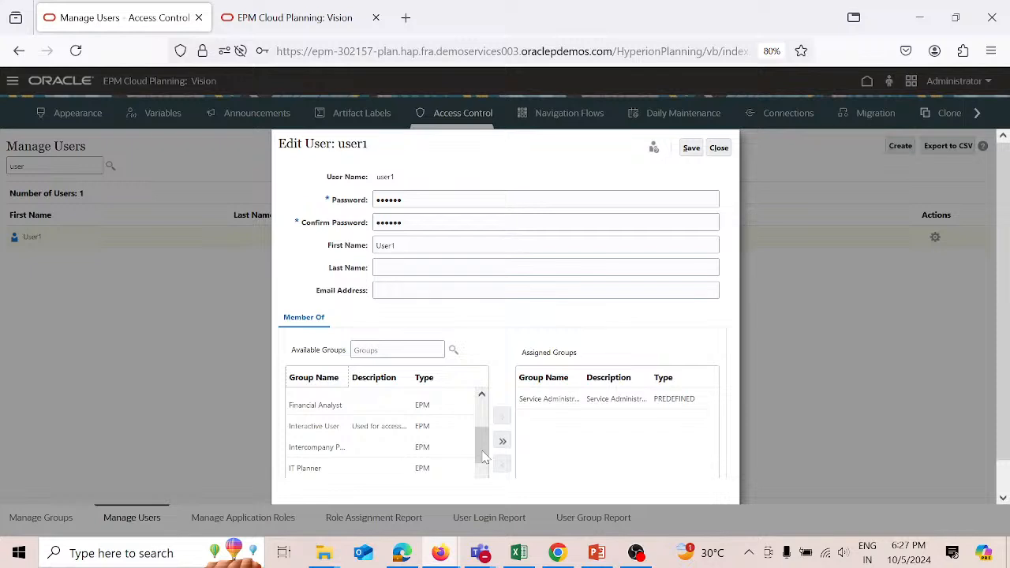
pyautogui.moveTo(484, 456); pyautogui.dragTo(473, 464)
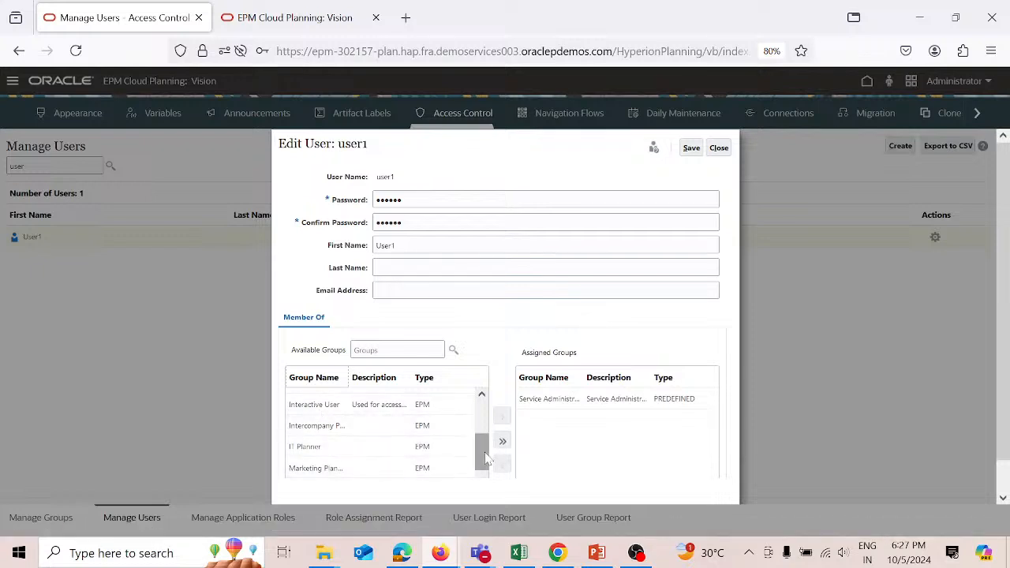
pyautogui.moveTo(487, 457); pyautogui.dragTo(486, 478)
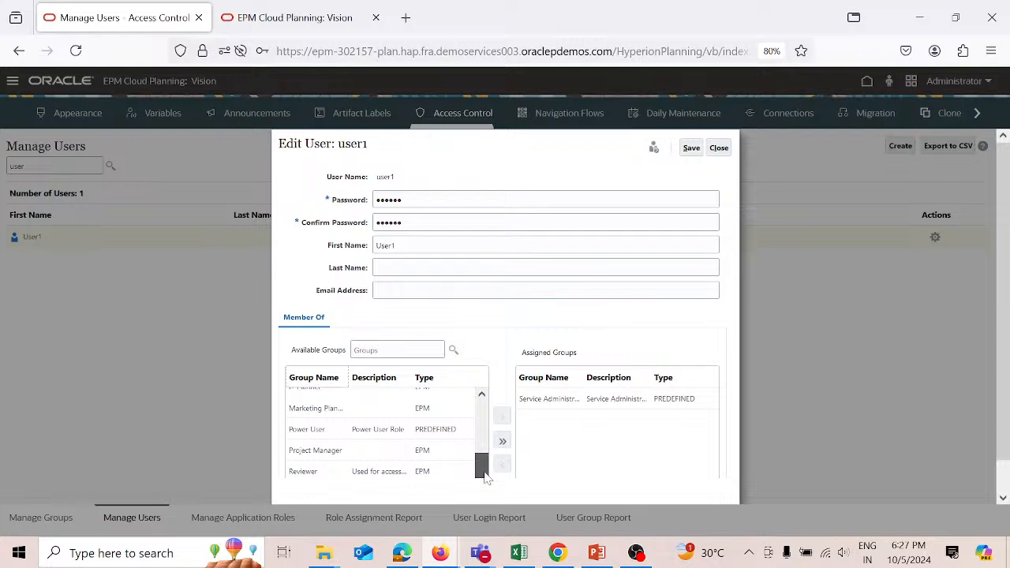
pyautogui.moveTo(484, 476); pyautogui.dragTo(484, 407)
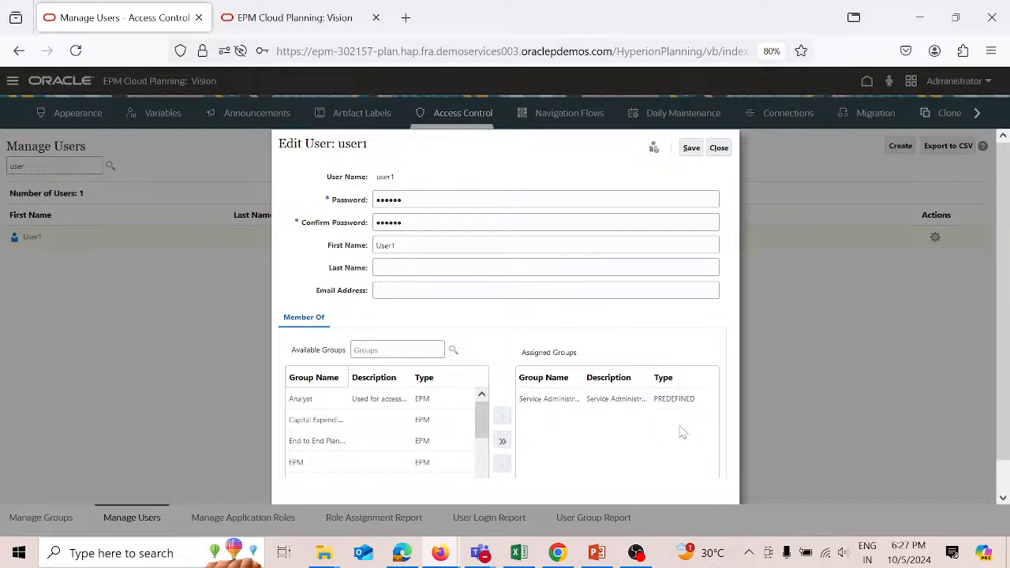
pyautogui.click(691, 149)
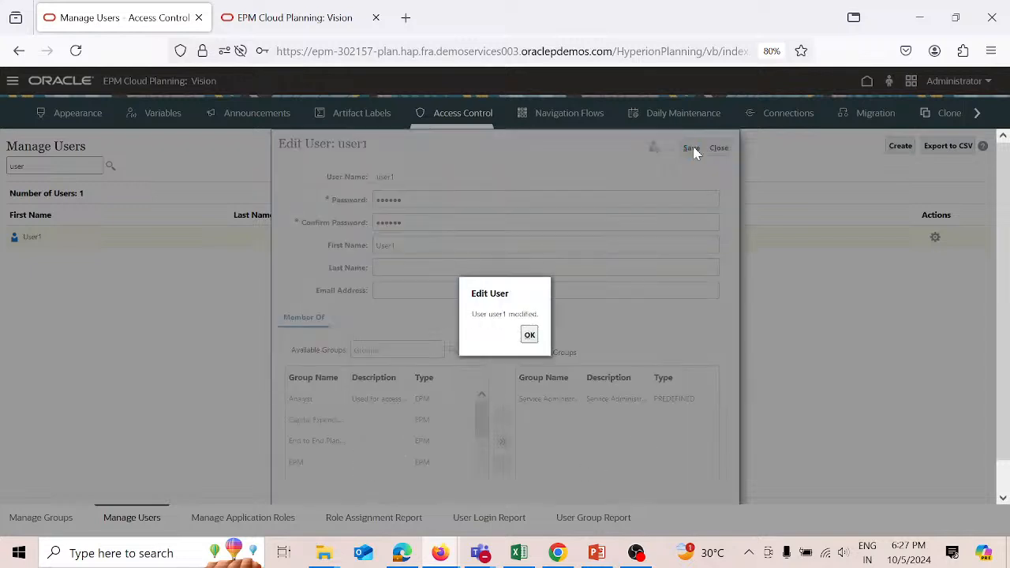
pyautogui.click(529, 337)
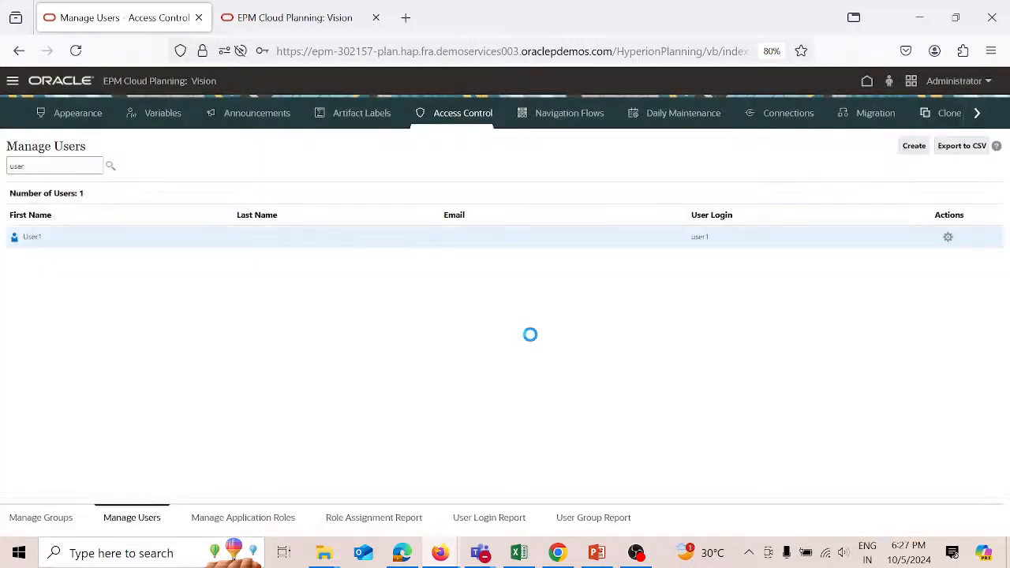
# Step: In Manage Application Roles, search the users for "user" and open the role assignments of User1
pyautogui.click(254, 518)
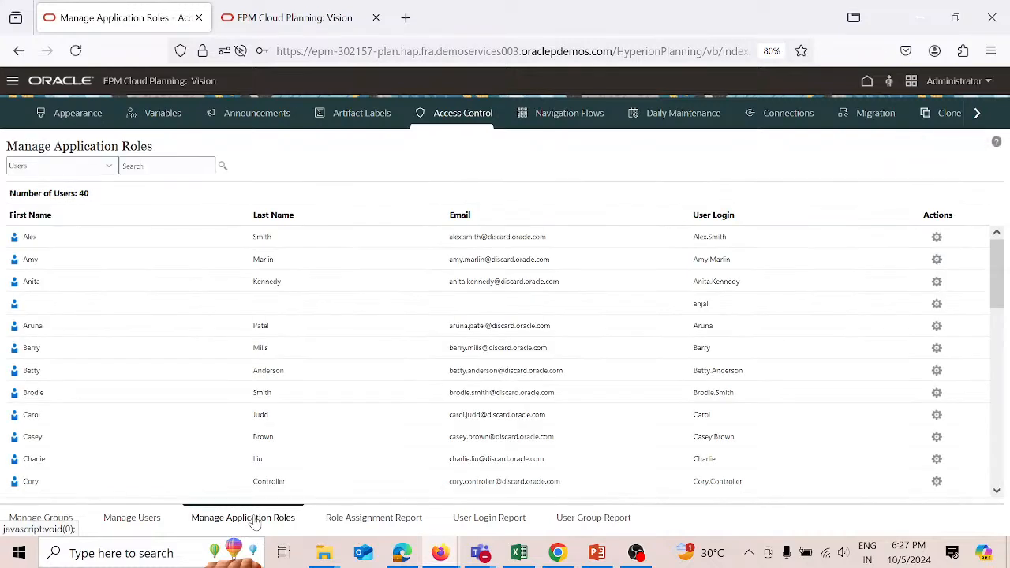
pyautogui.click(166, 166)
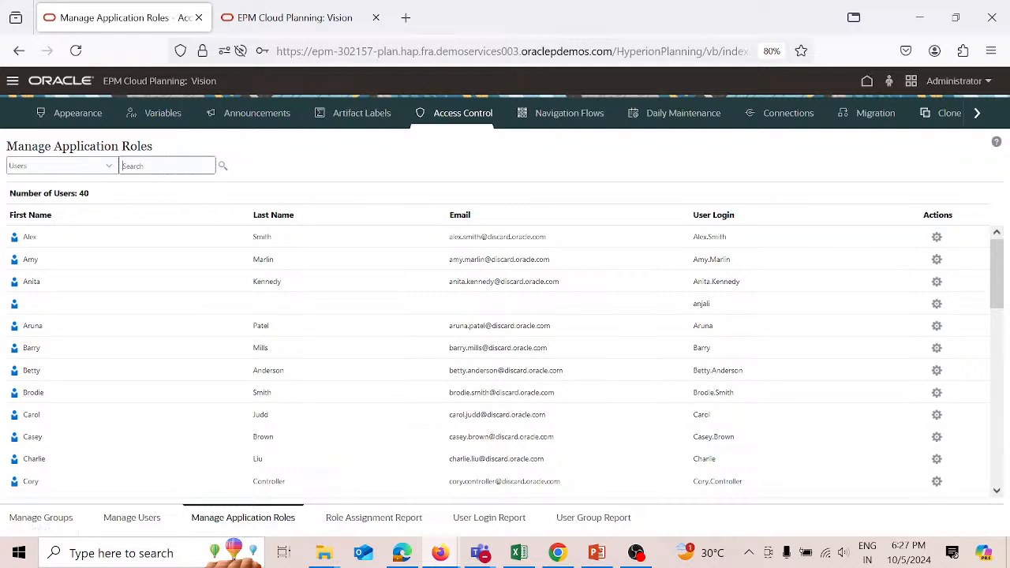
pyautogui.write('user')
pyautogui.click(221, 165)
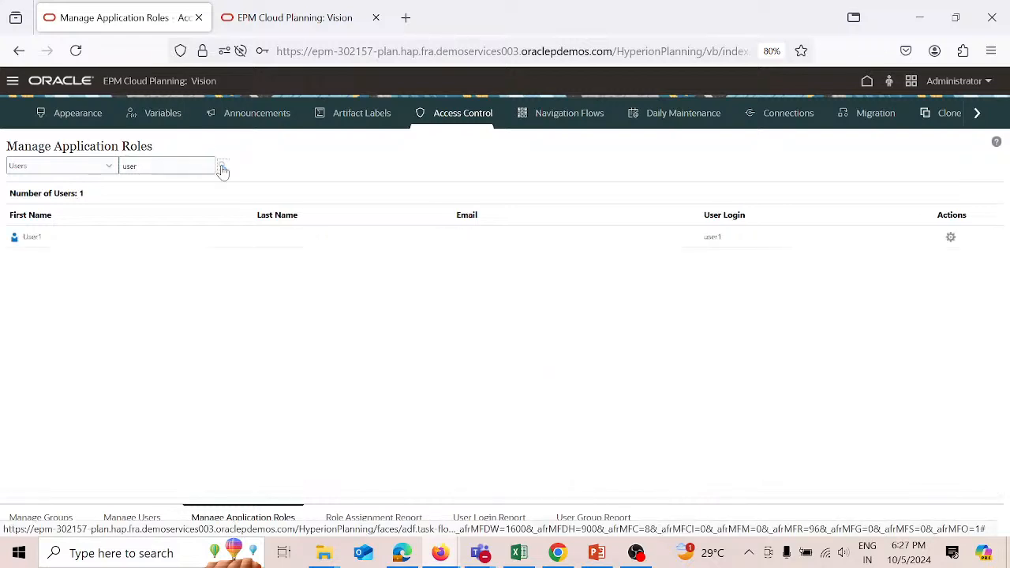
pyautogui.click(413, 236)
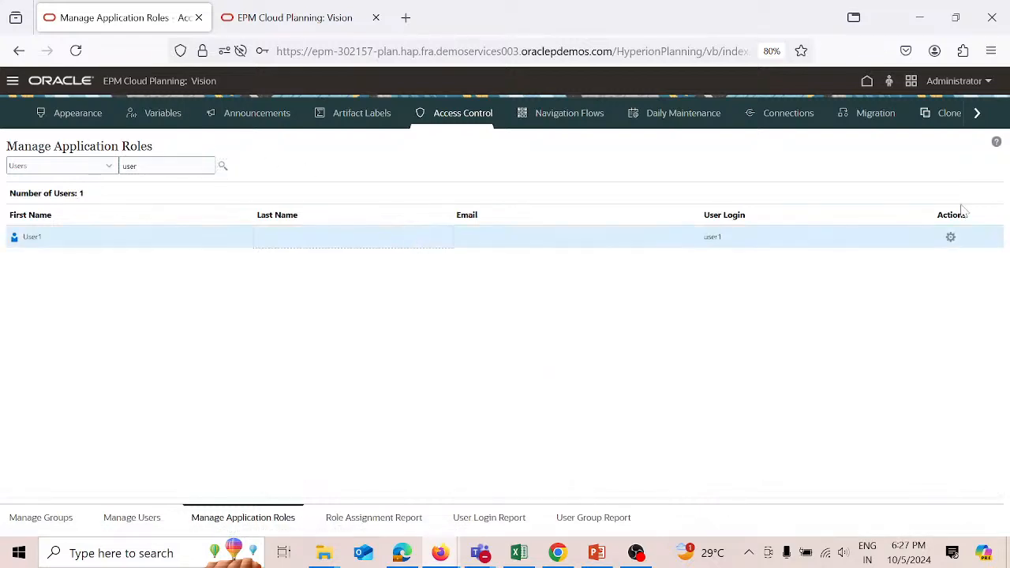
pyautogui.click(951, 237)
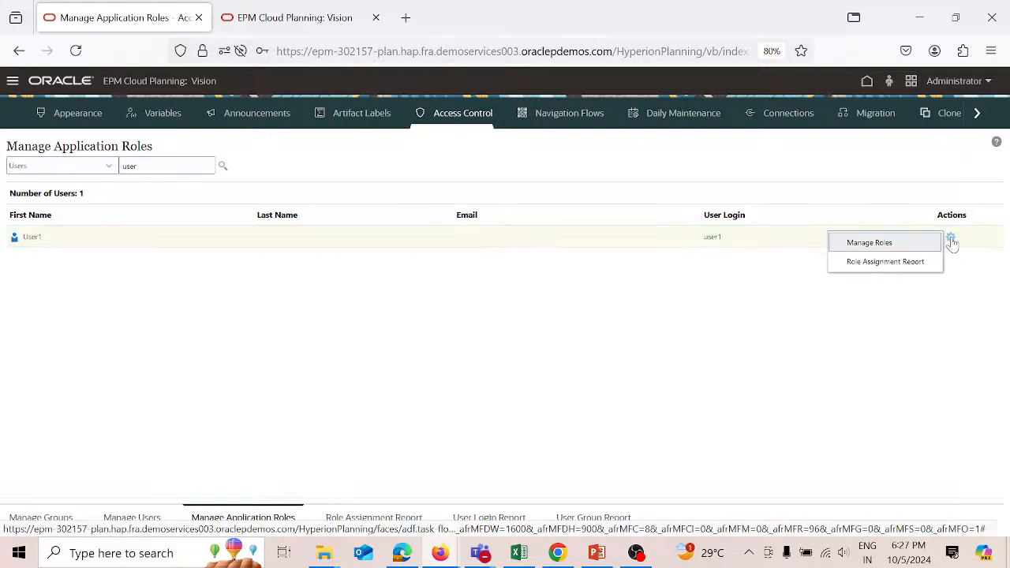
pyautogui.click(915, 242)
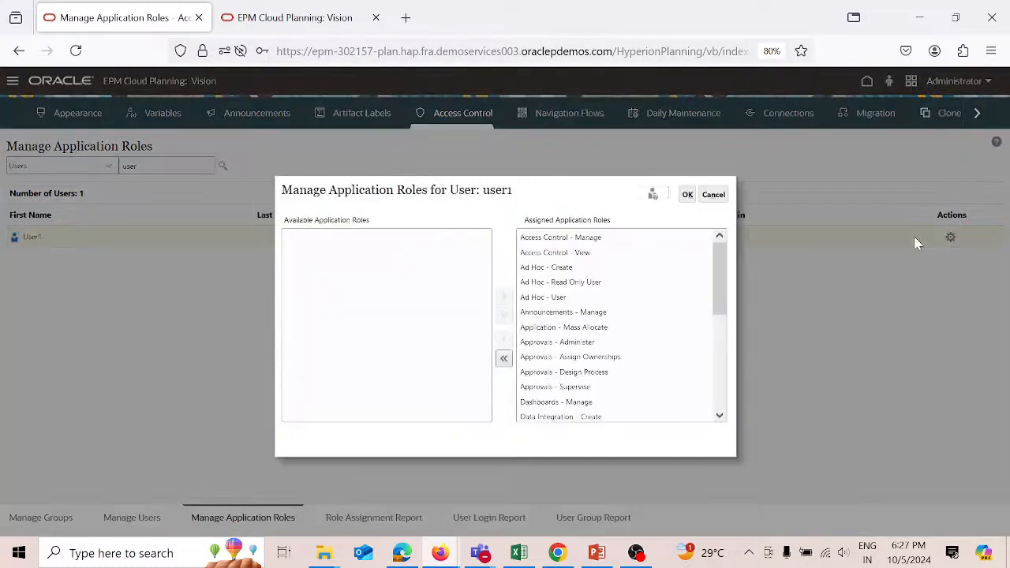
# Step: Remove all of user1's assigned application roles, assign only Data Integration - Create, and save the role change
pyautogui.click(504, 358)
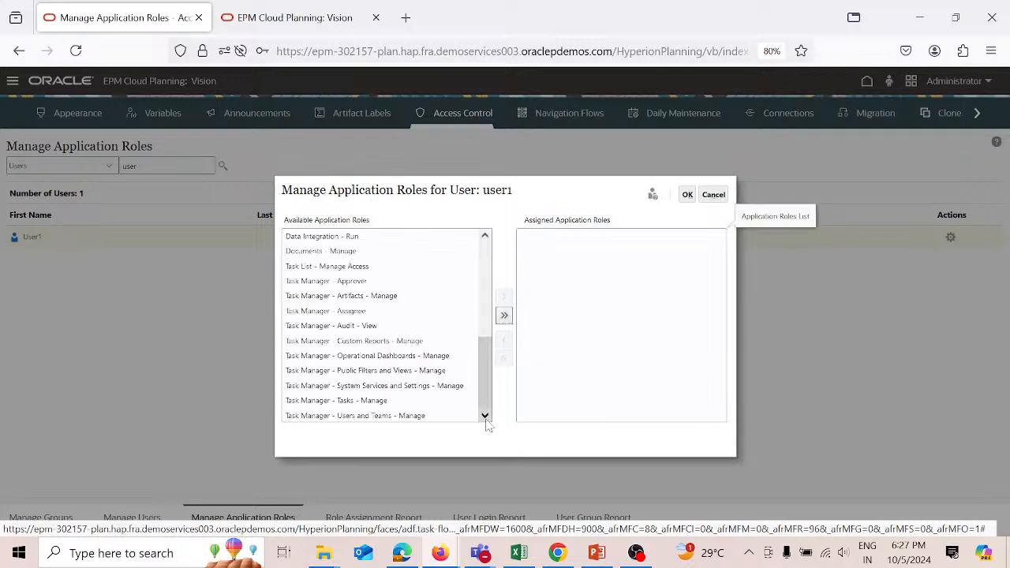
pyautogui.moveTo(487, 374); pyautogui.dragTo(487, 317)
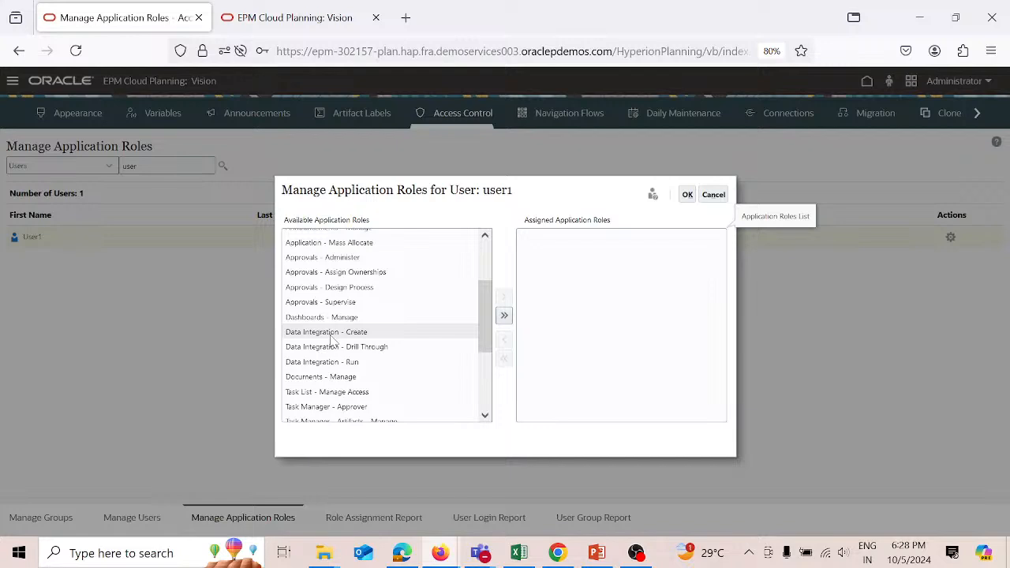
pyautogui.click(331, 338)
pyautogui.click(503, 298)
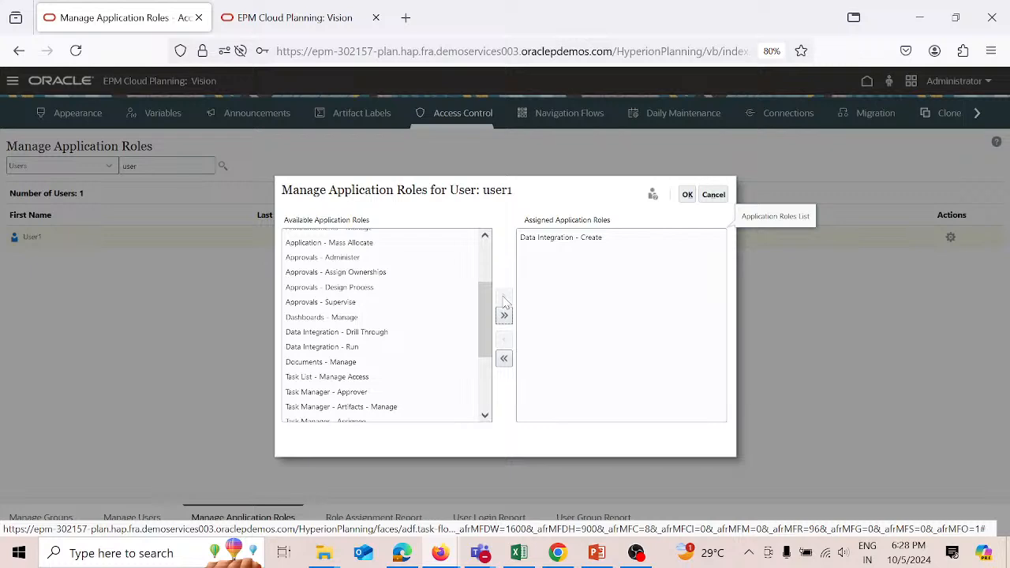
pyautogui.click(688, 195)
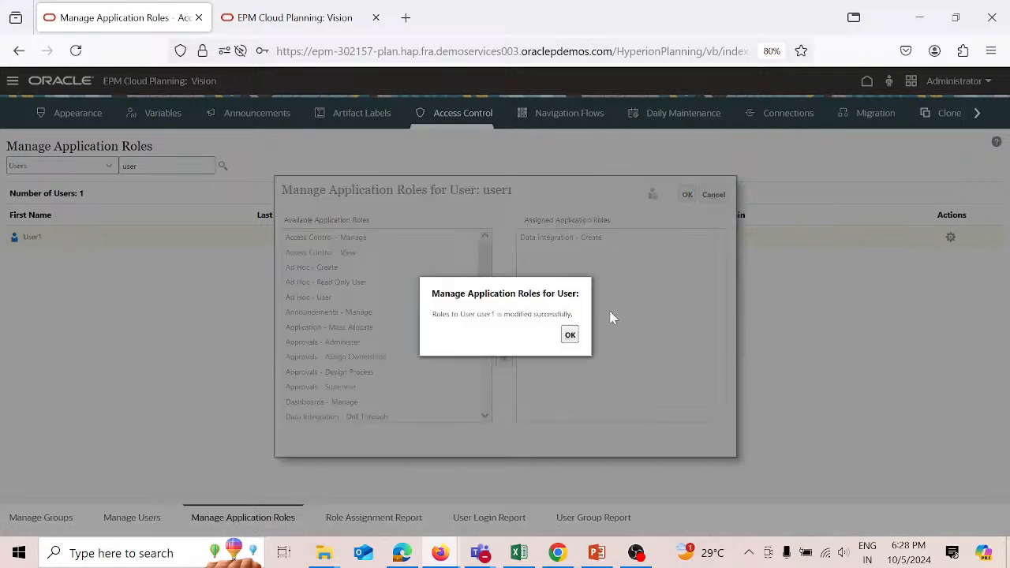
pyautogui.click(570, 336)
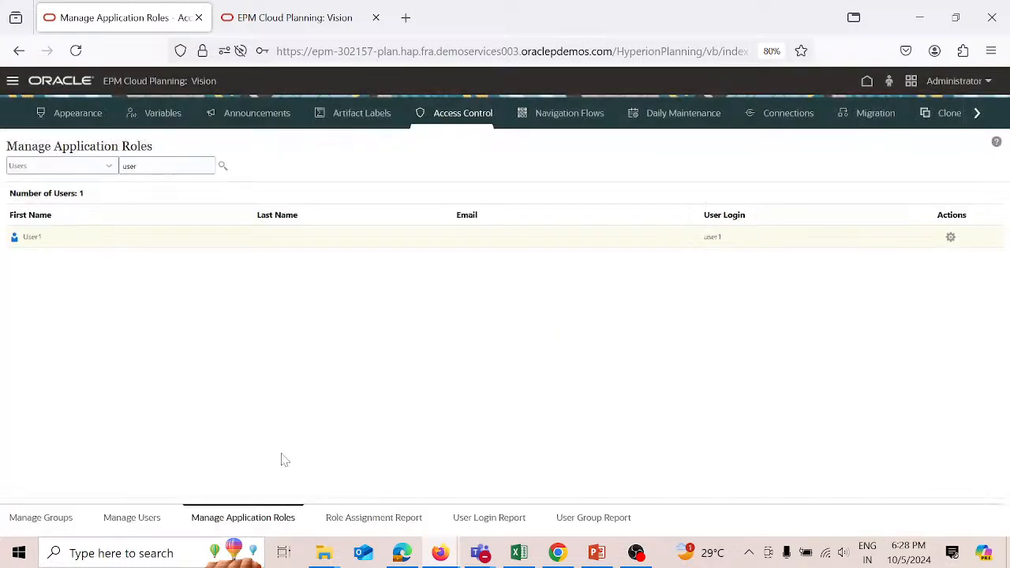
# Step: Return to Manage Users and search the users for "user"
pyautogui.click(132, 518)
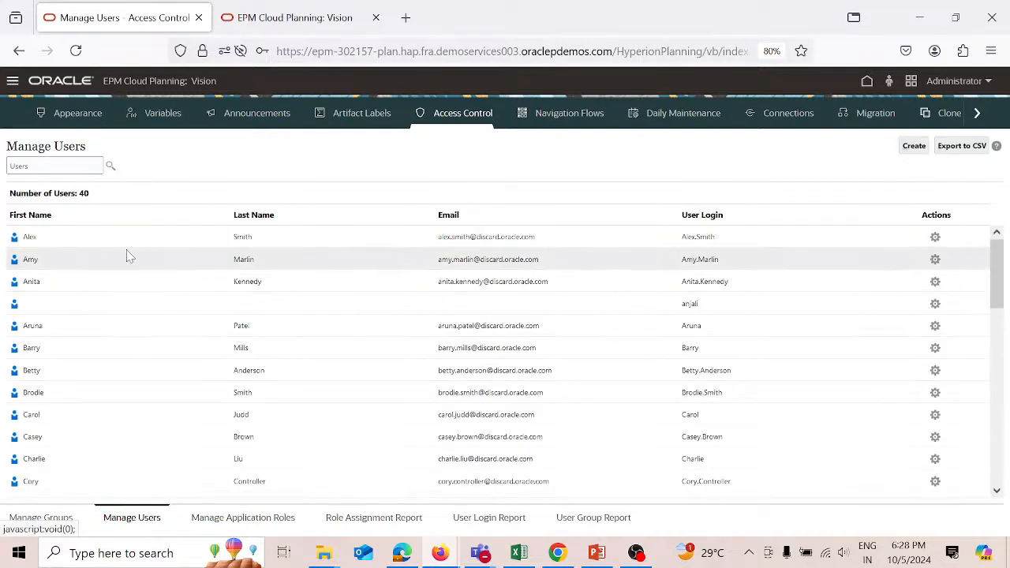
pyautogui.write('user')
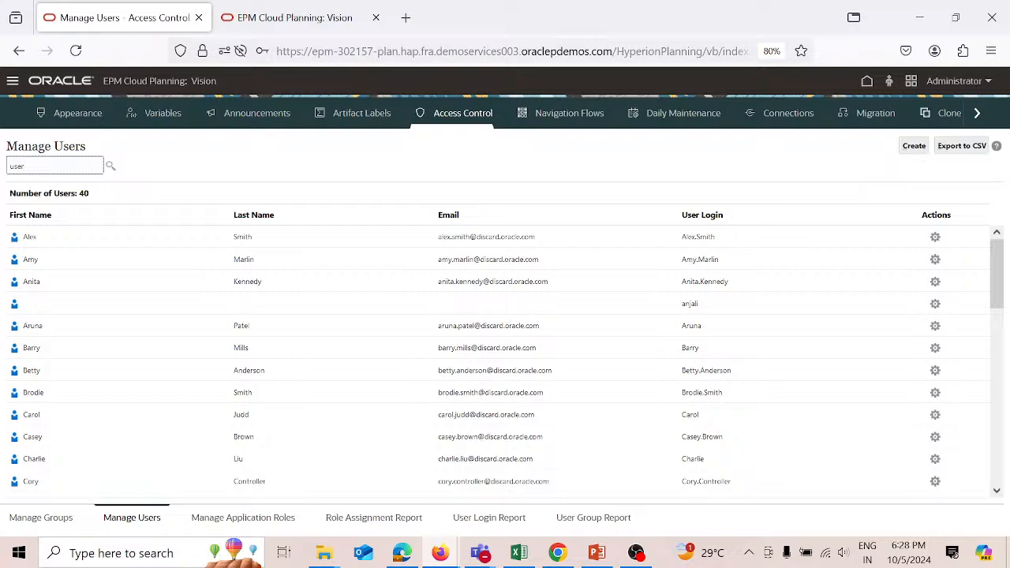
pyautogui.click(111, 168)
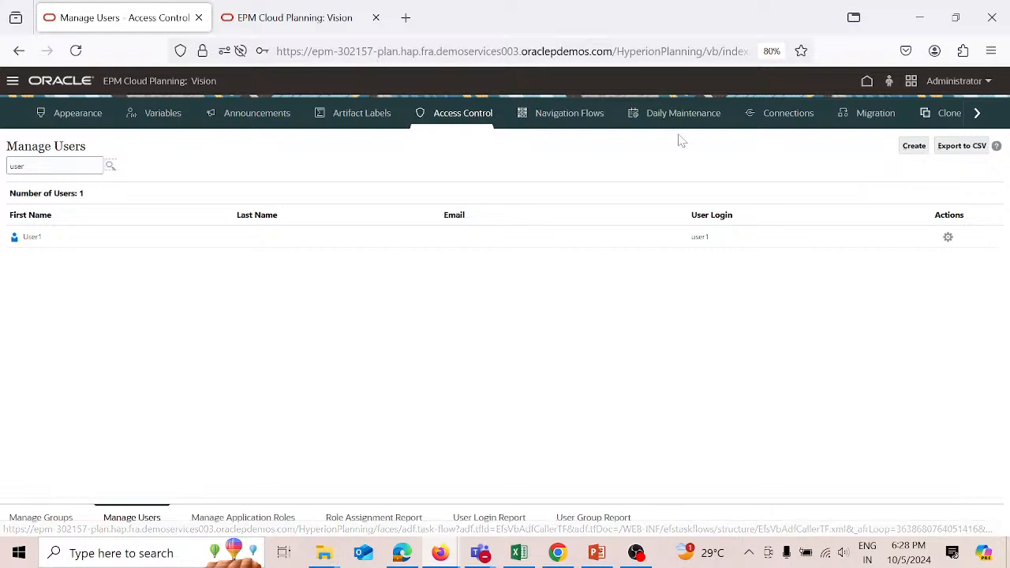
# Step: Start a new user with user name user2 and first name User2, entering and confirming the account password
pyautogui.click(915, 146)
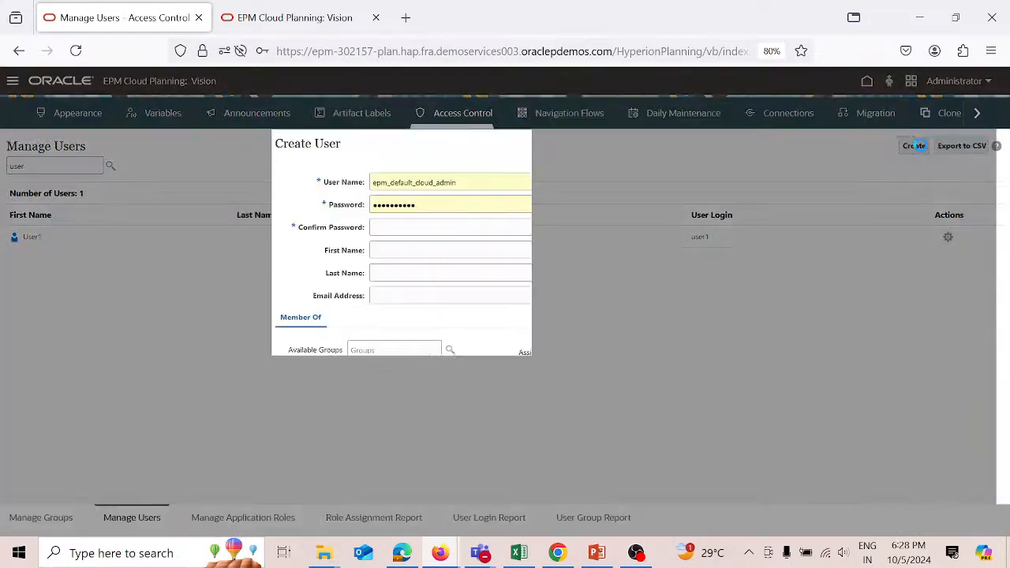
pyautogui.moveTo(464, 182); pyautogui.dragTo(375, 182)
pyautogui.write('user')
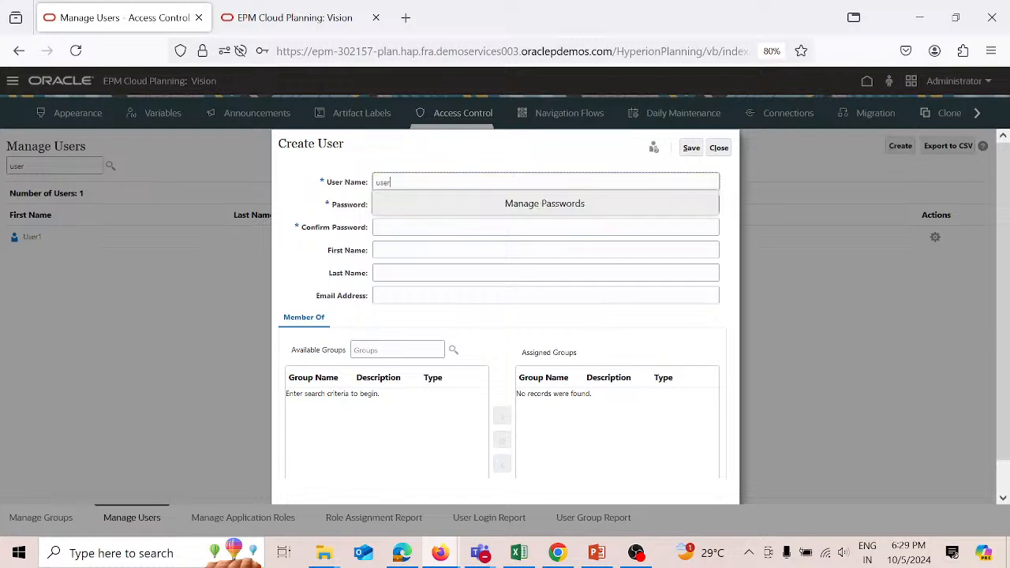
pyautogui.write('2')
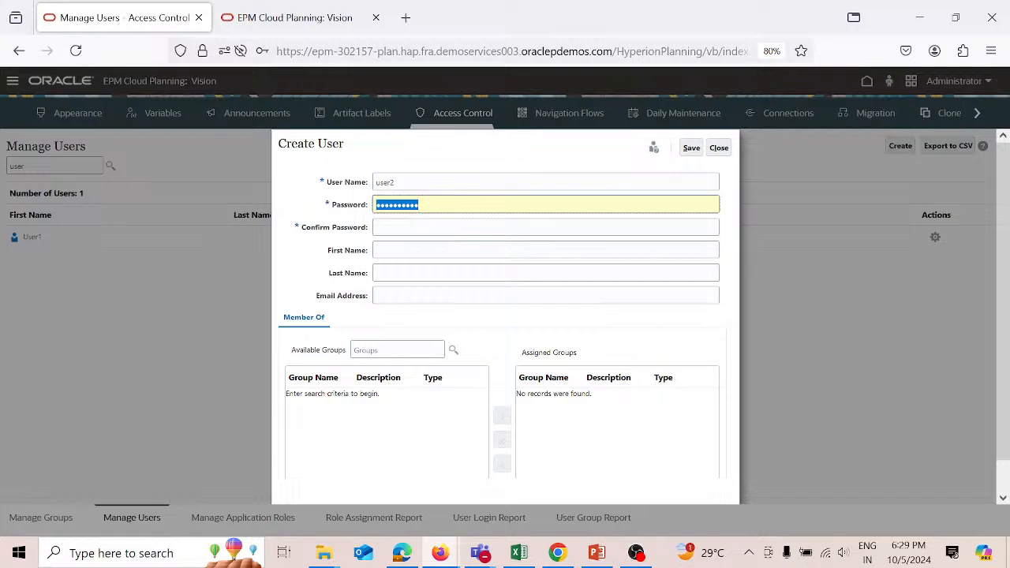
pyautogui.write('••••')
pyautogui.press('Tab')
pyautogui.write('••••')
pyautogui.press('Tab')
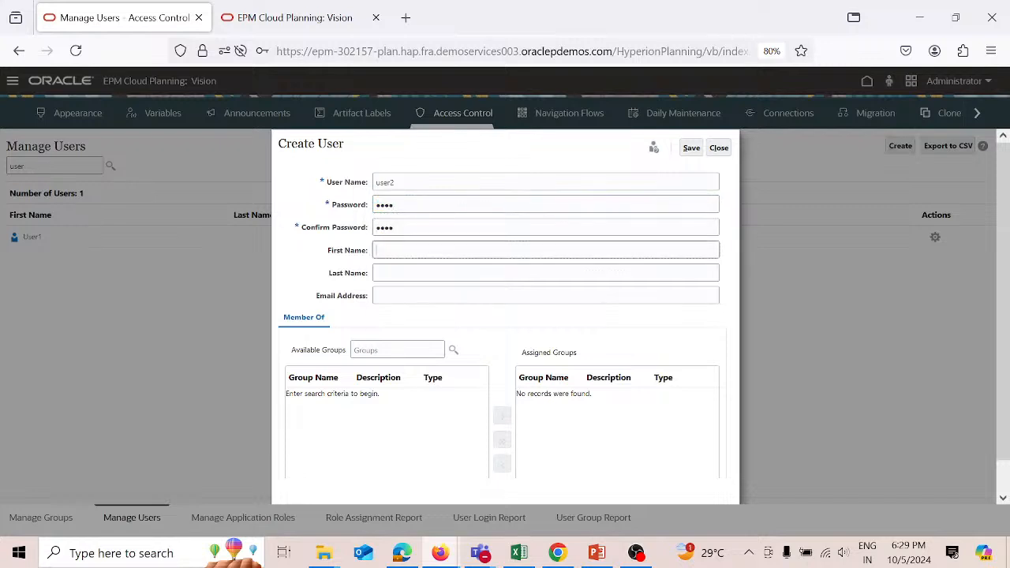
pyautogui.write('User2')
# Step: List the available groups for user2, assign the predefined Service Administrator group, and save the new user
pyautogui.click(453, 349)
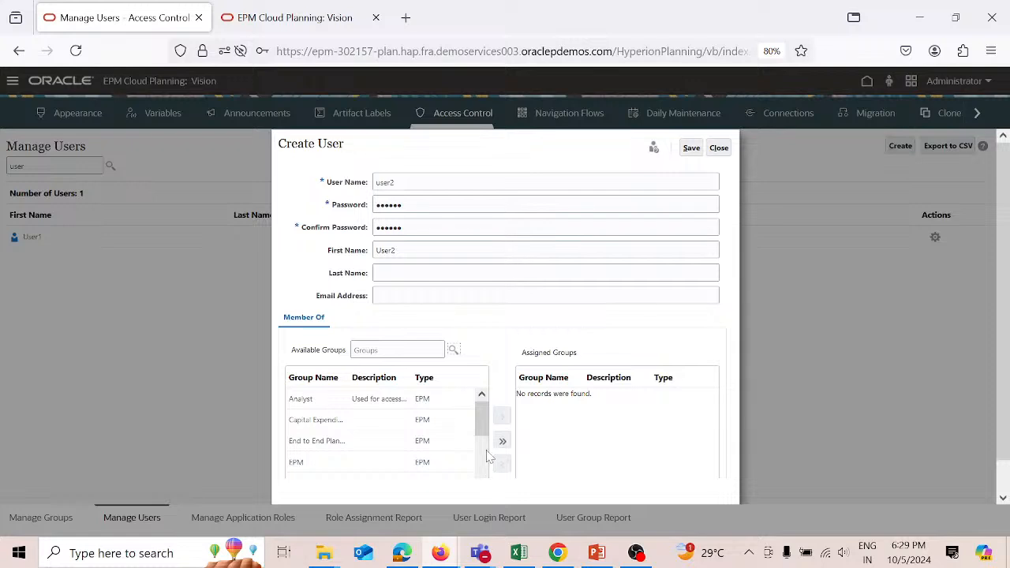
pyautogui.scroll(-5, 443, 456)
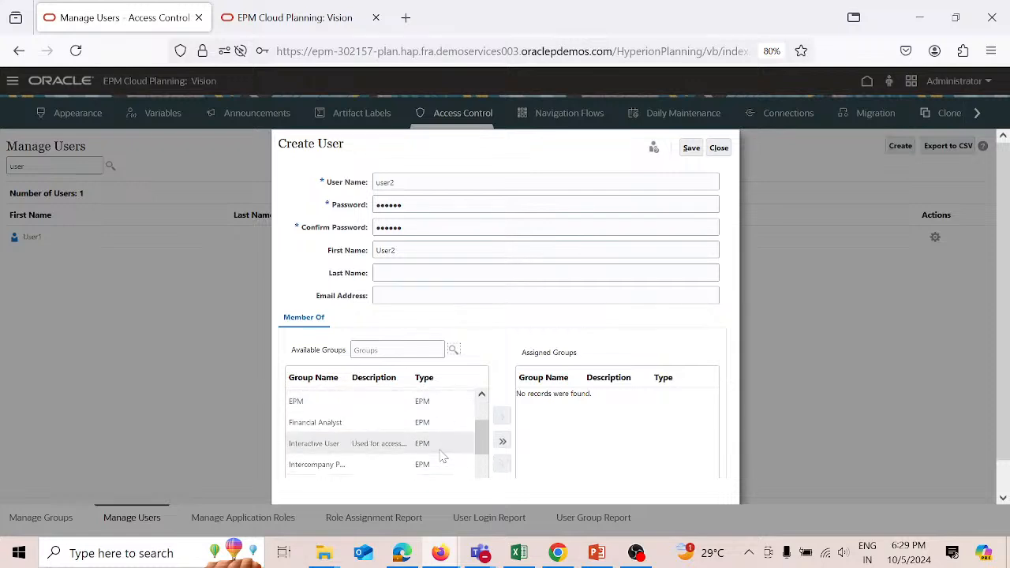
pyautogui.scroll(-4, 444, 456)
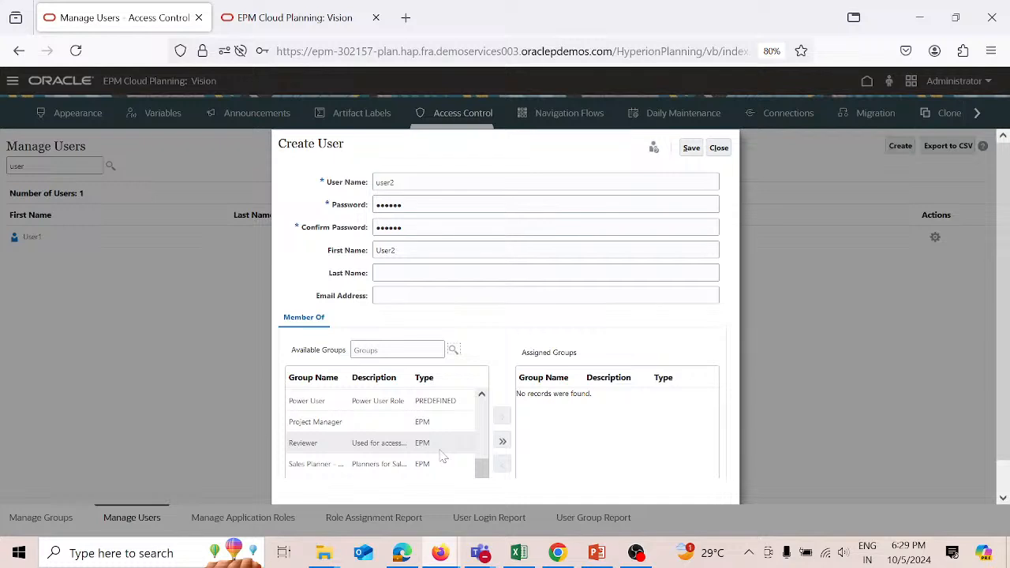
pyautogui.scroll(-3, 443, 456)
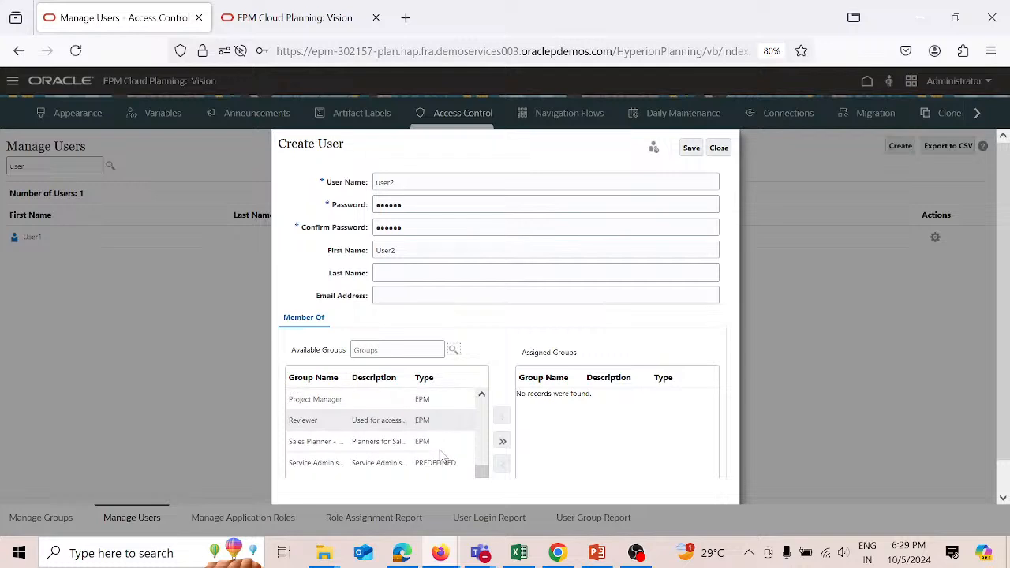
pyautogui.click(440, 448)
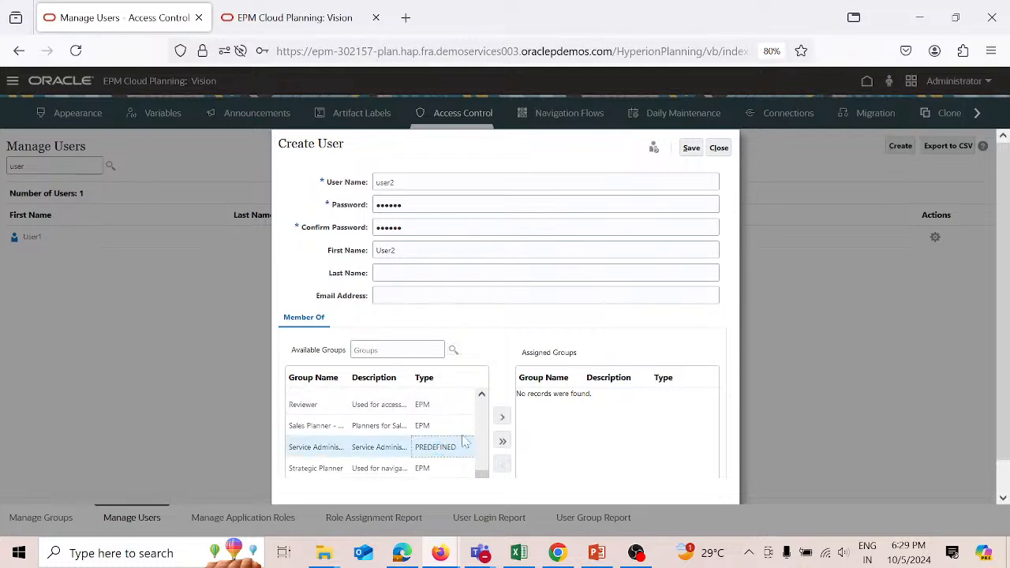
pyautogui.click(502, 415)
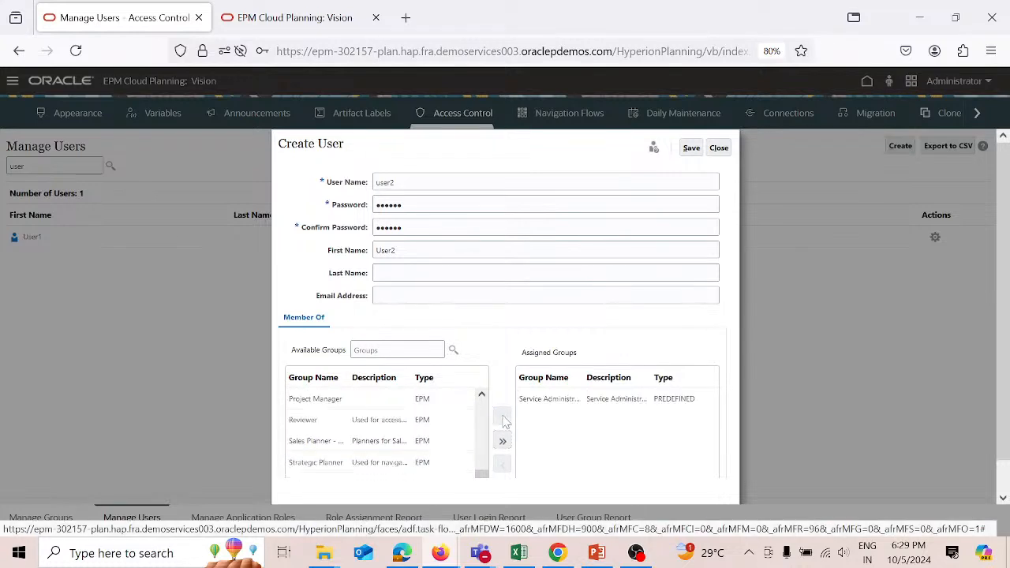
pyautogui.click(691, 148)
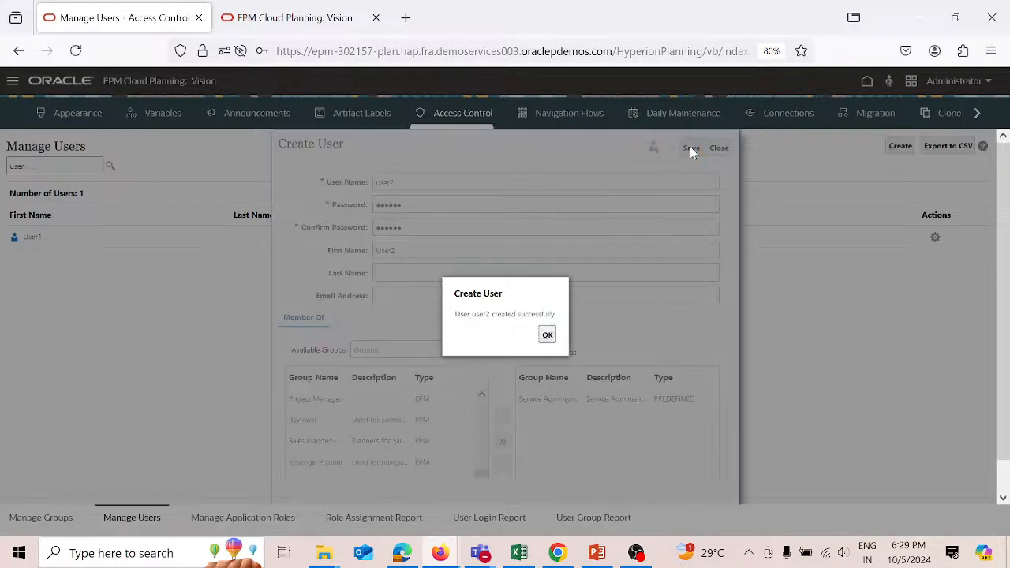
pyautogui.click(548, 334)
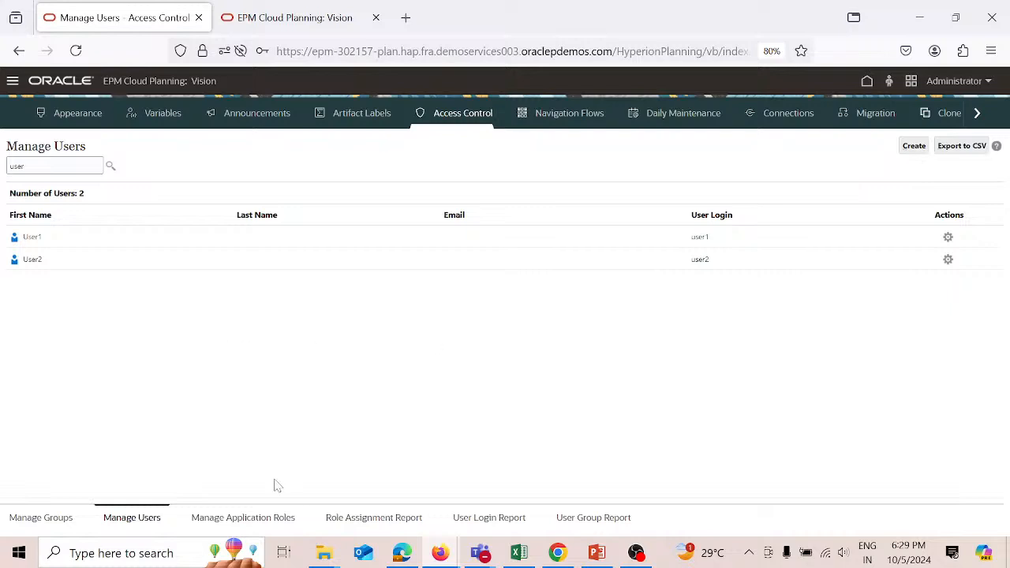
# Step: In Manage Application Roles, search the users for "user" and open the role assignments of User2
pyautogui.click(265, 522)
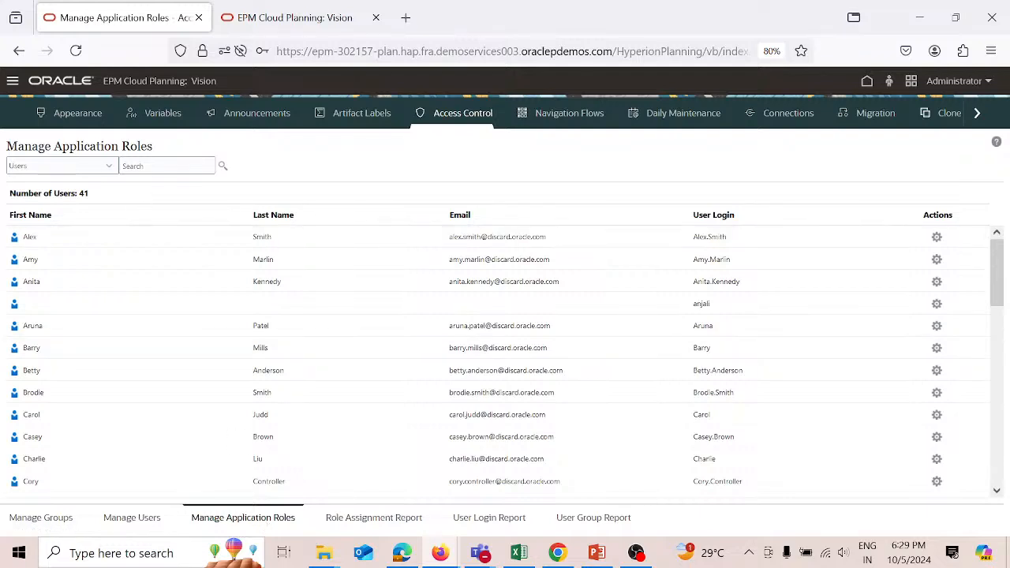
pyautogui.click(139, 165)
pyautogui.write('user')
pyautogui.click(223, 168)
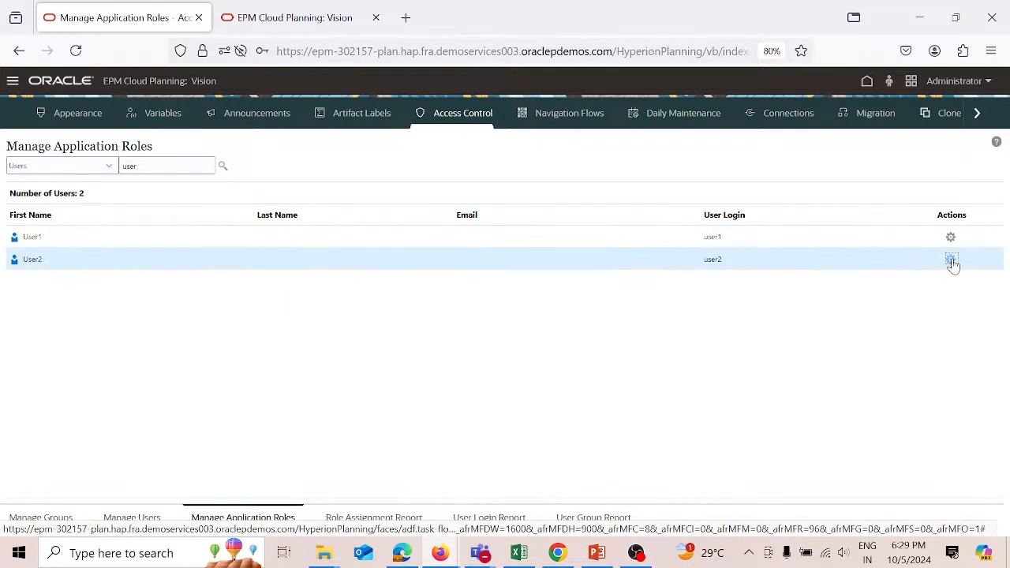
pyautogui.click(952, 262)
pyautogui.click(921, 267)
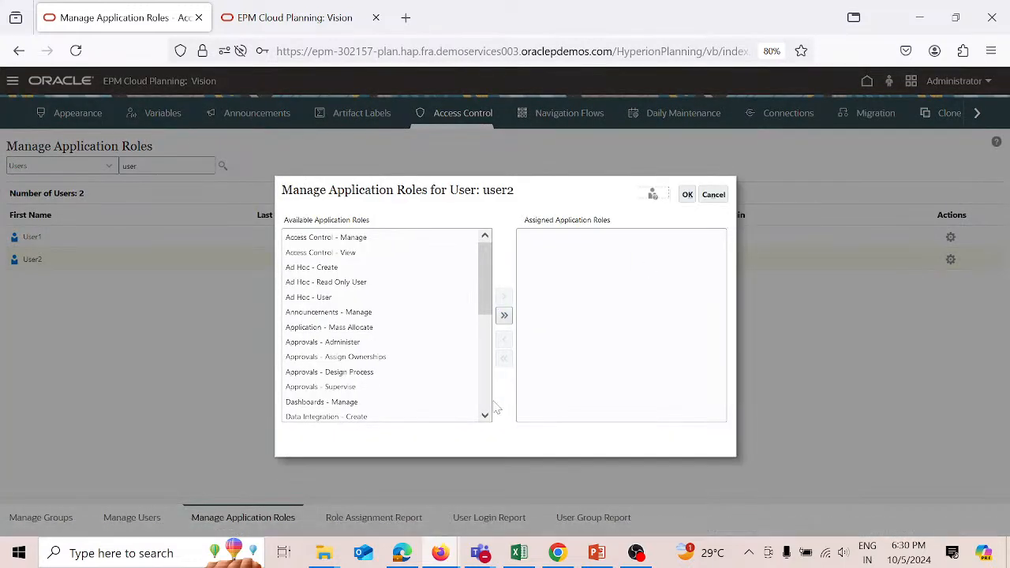
# Step: Assign the Data Integration - Run application role to user2 and save the role change
pyautogui.click(484, 415)
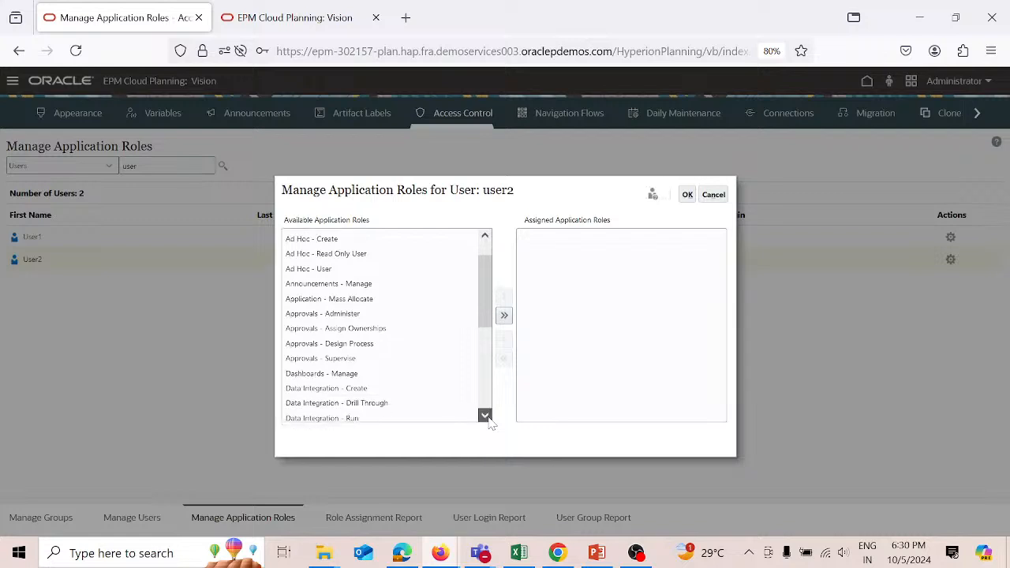
pyautogui.click(484, 415)
pyautogui.click(485, 416)
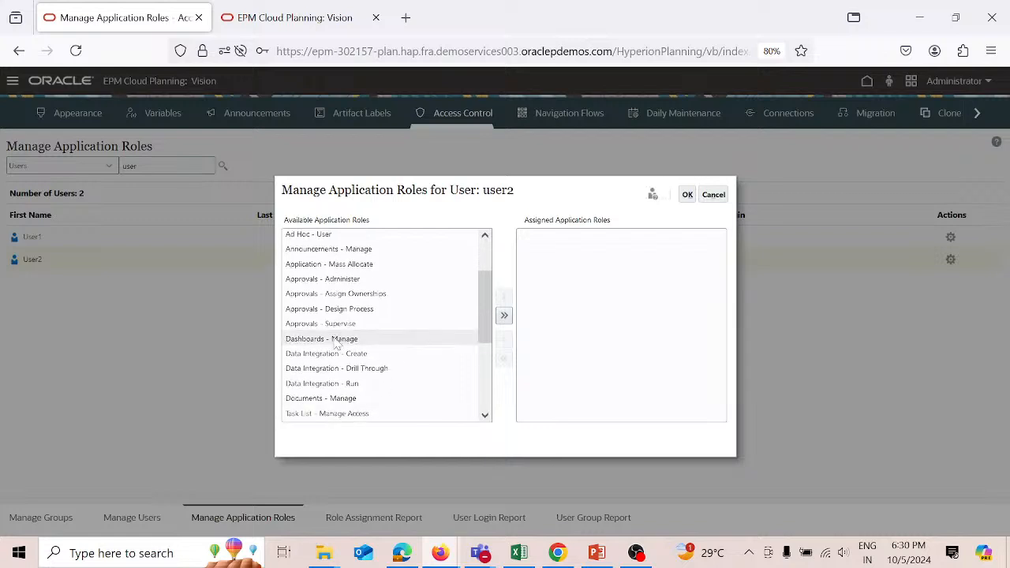
pyautogui.click(351, 387)
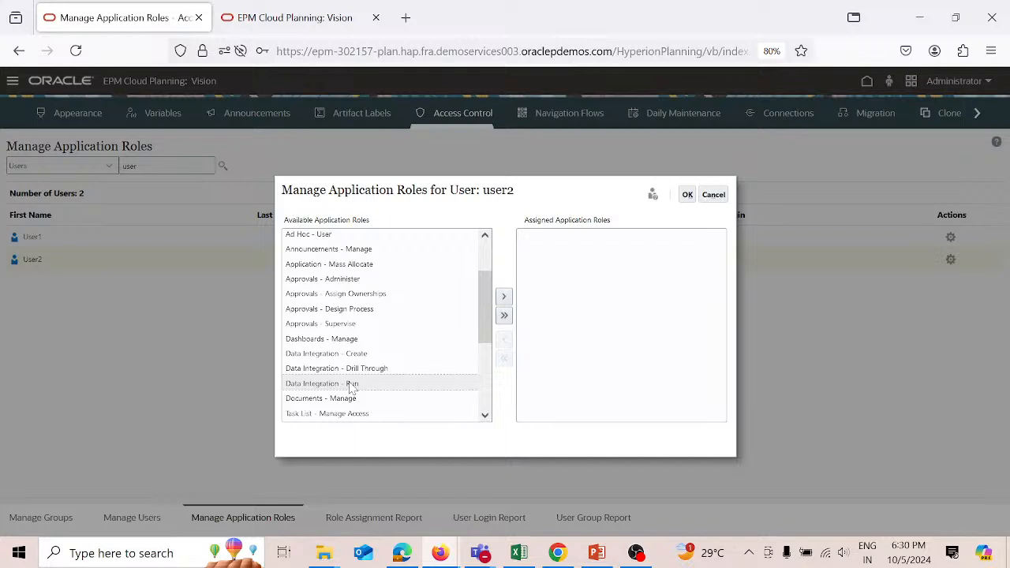
pyautogui.click(505, 298)
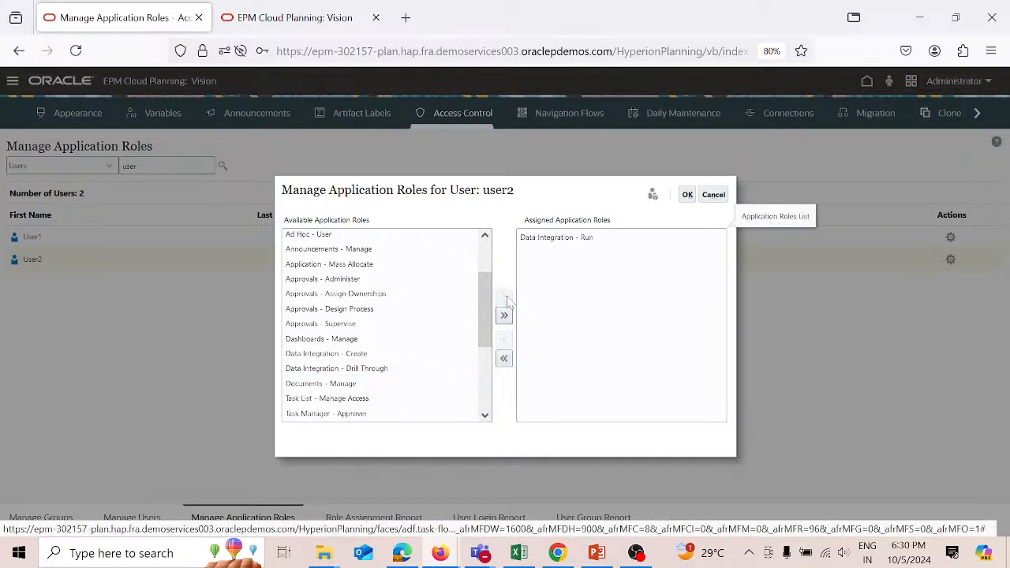
pyautogui.click(687, 196)
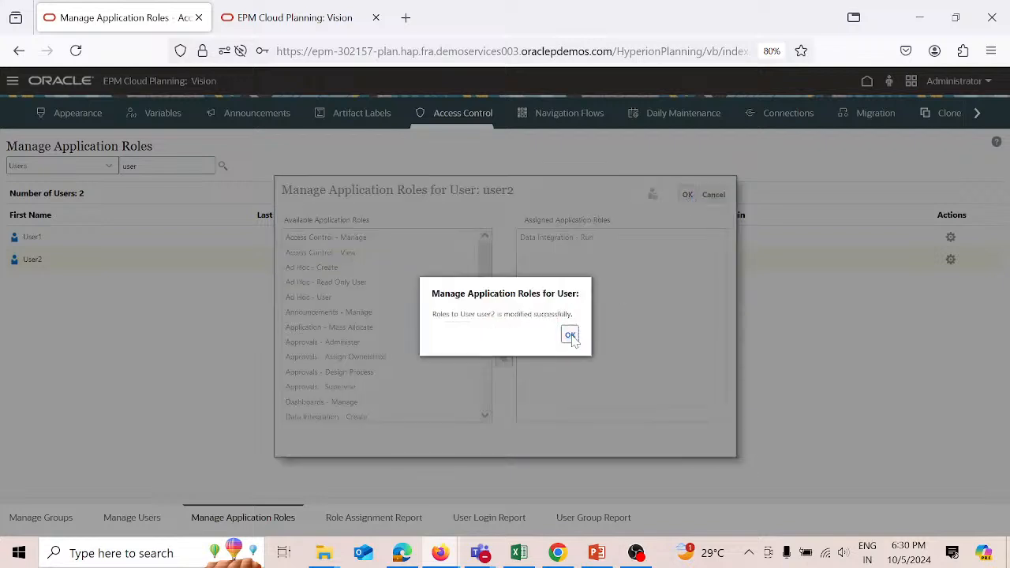
pyautogui.click(571, 336)
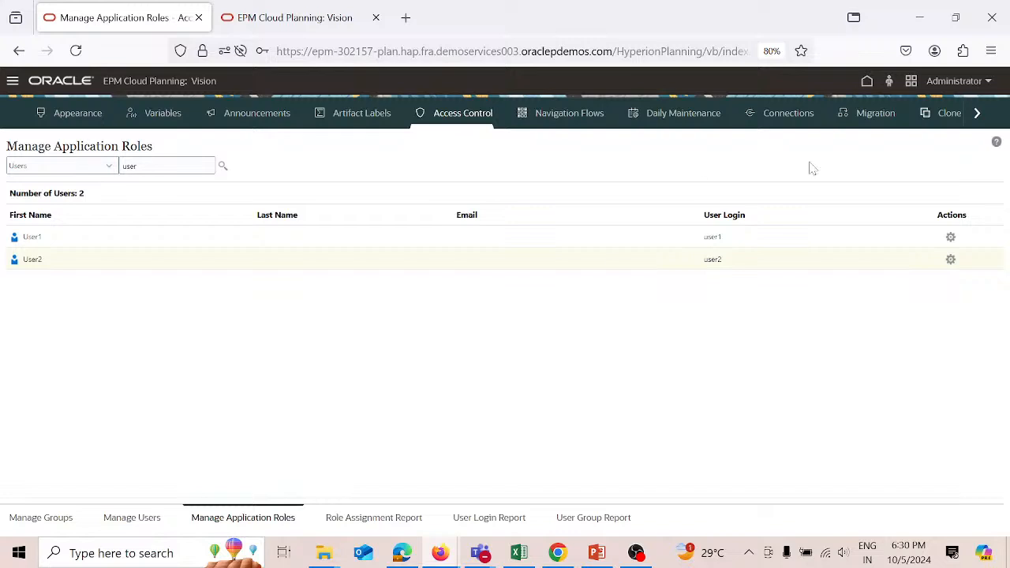
# Step: Return to the home page and sign out of the Administrator session, confirming the end of the session
pyautogui.click(866, 83)
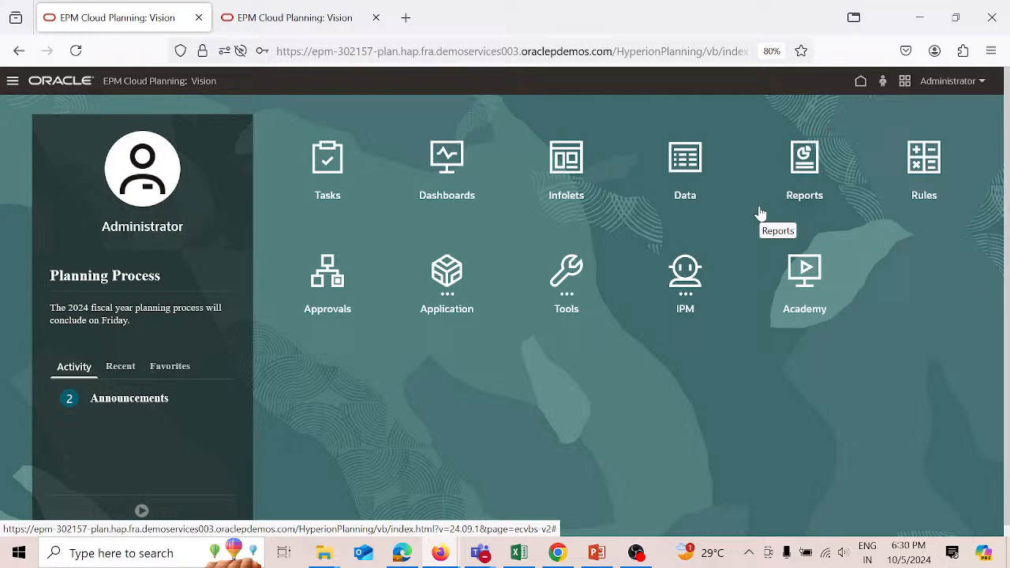
pyautogui.click(983, 83)
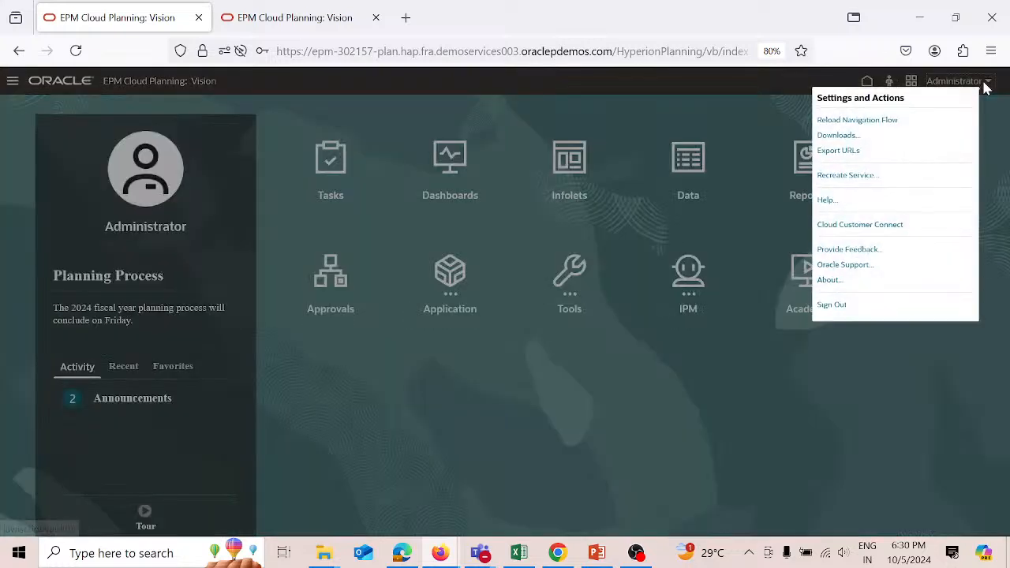
pyautogui.click(841, 305)
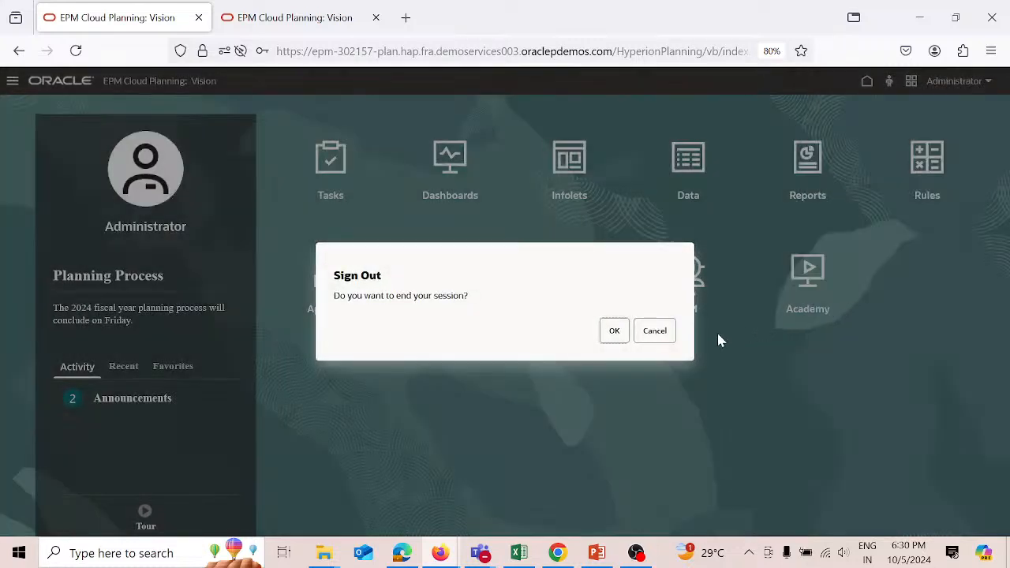
pyautogui.click(623, 337)
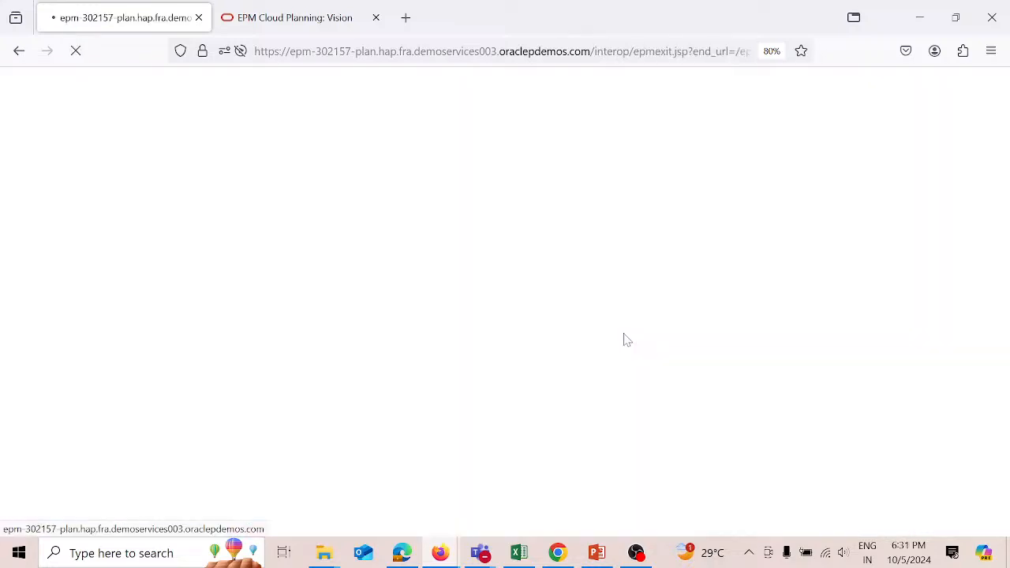
# Step: Sign in to Oracle Cloud as user1, entering the account password, and decline saving the login in the browser
pyautogui.press('BackSpace')
pyautogui.press('BackSpace')
pyautogui.press('BackSpace')
pyautogui.press('BackSpace')
pyautogui.press('BackSpace')
pyautogui.press('BackSpace')
pyautogui.press('BackSpace')
pyautogui.press('BackSpace')
pyautogui.press('BackSpace')
pyautogui.press('BackSpace')
pyautogui.press('BackSpace')
pyautogui.press('BackSpace')
pyautogui.press('BackSpace')
pyautogui.press('BackSpace')
pyautogui.press('BackSpace')
pyautogui.press('BackSpace')
pyautogui.press('BackSpace')
pyautogui.press('BackSpace')
pyautogui.press('BackSpace')
pyautogui.press('BackSpace')
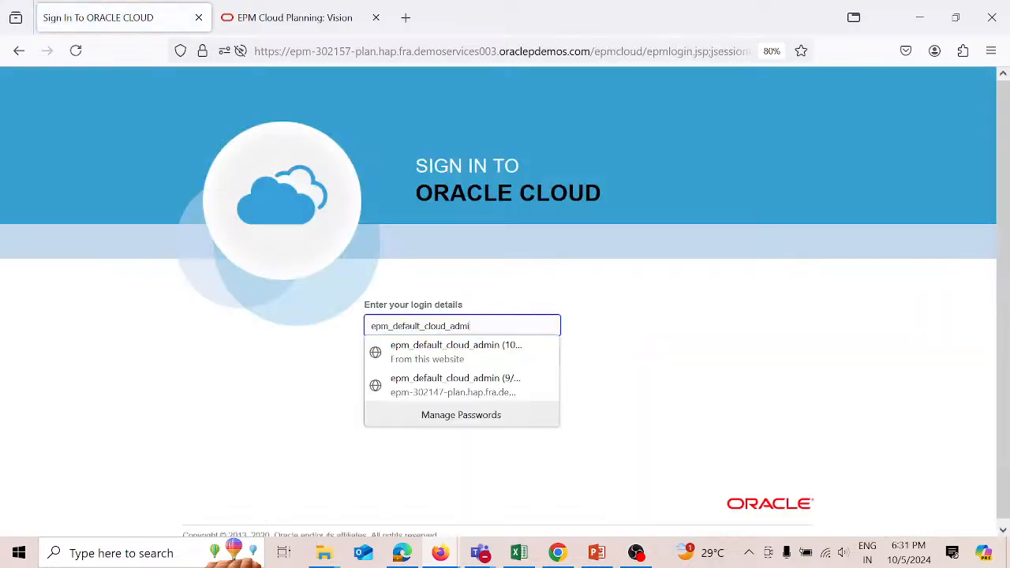
pyautogui.write('user1')
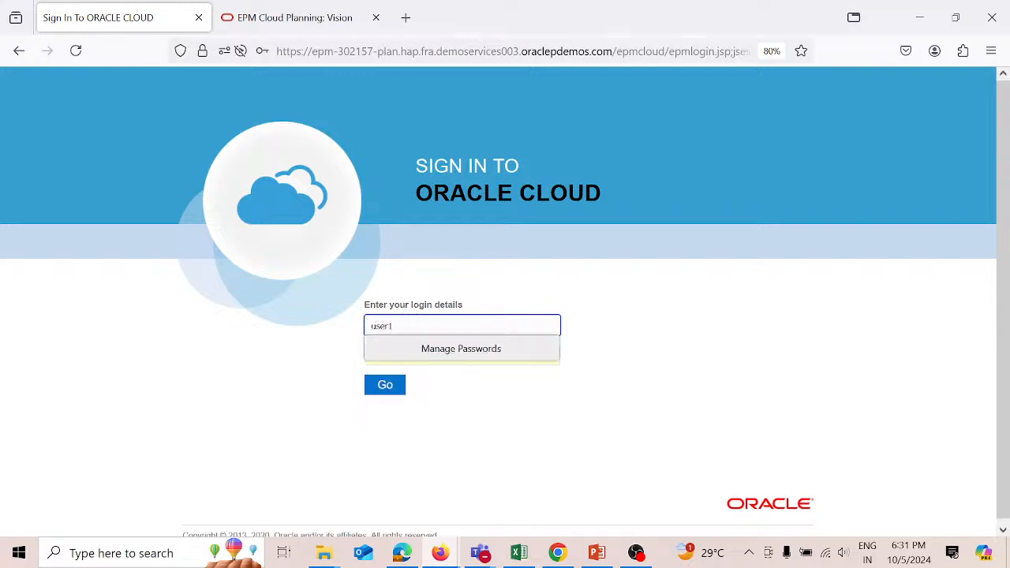
pyautogui.press('Tab')
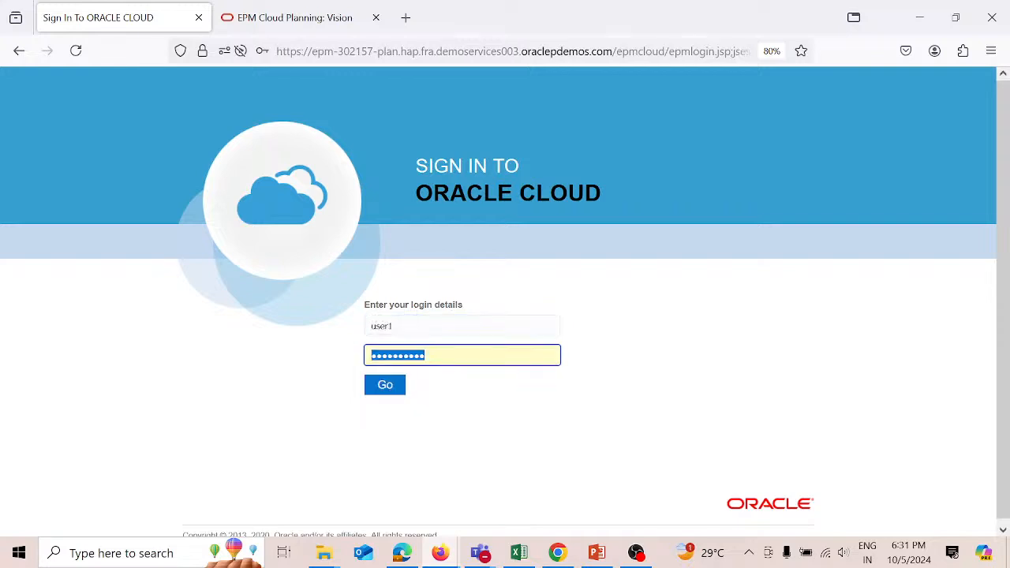
pyautogui.write('****')
pyautogui.press('Return')
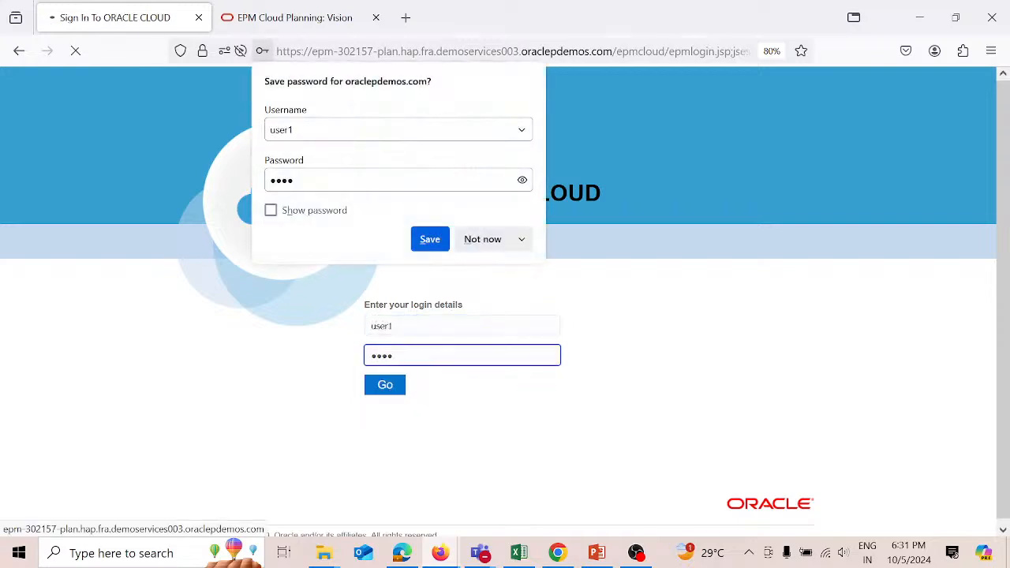
pyautogui.click(491, 240)
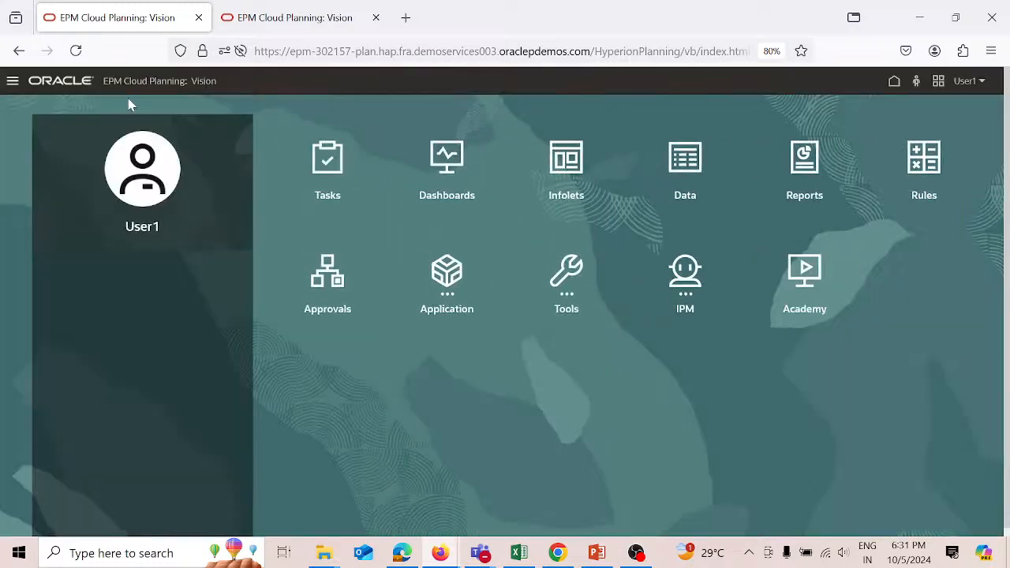
# Step: Open Data Management in a maximized window and bring up the Import Format setup page
pyautogui.click(12, 82)
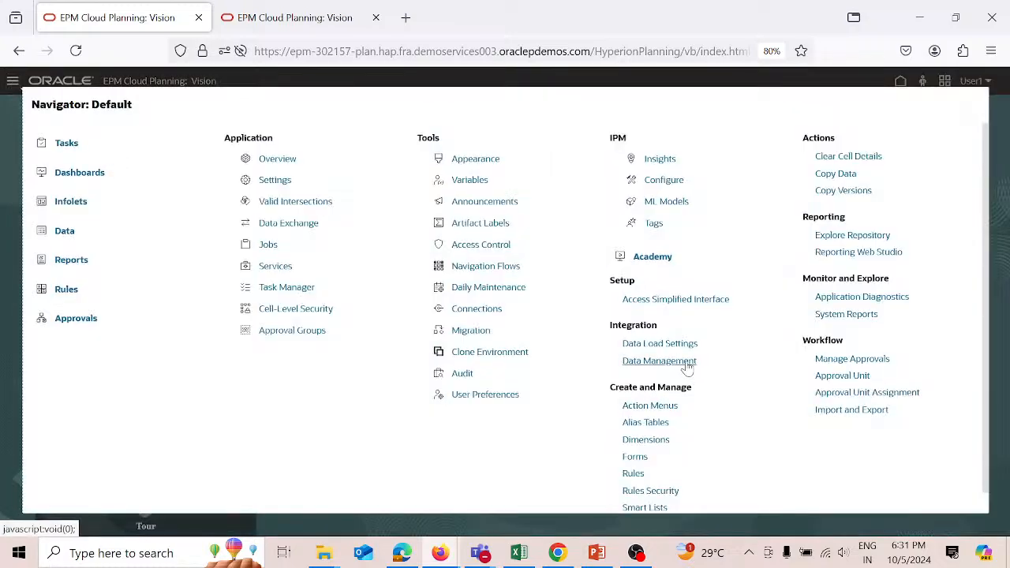
pyautogui.click(687, 363)
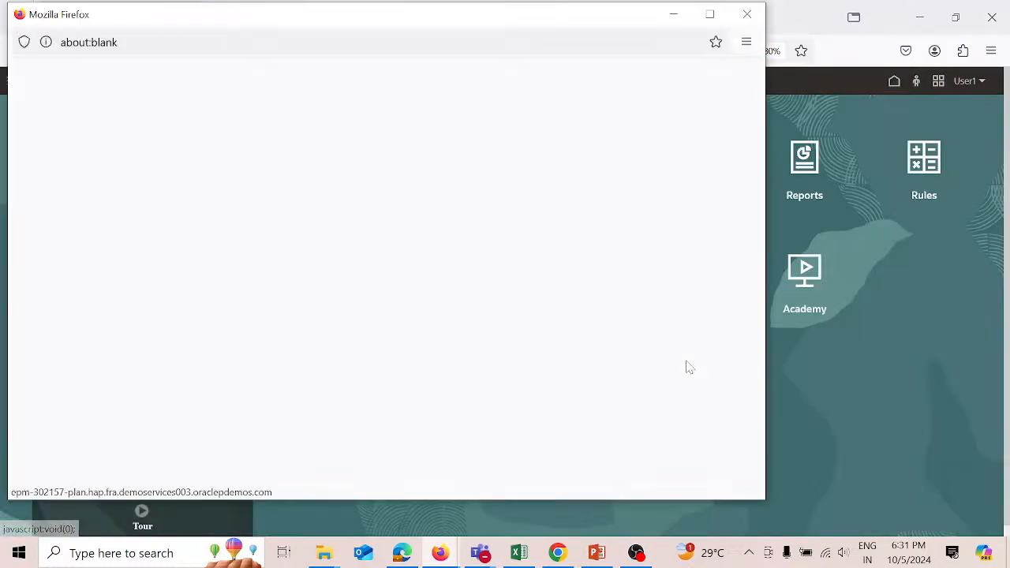
pyautogui.click(709, 14)
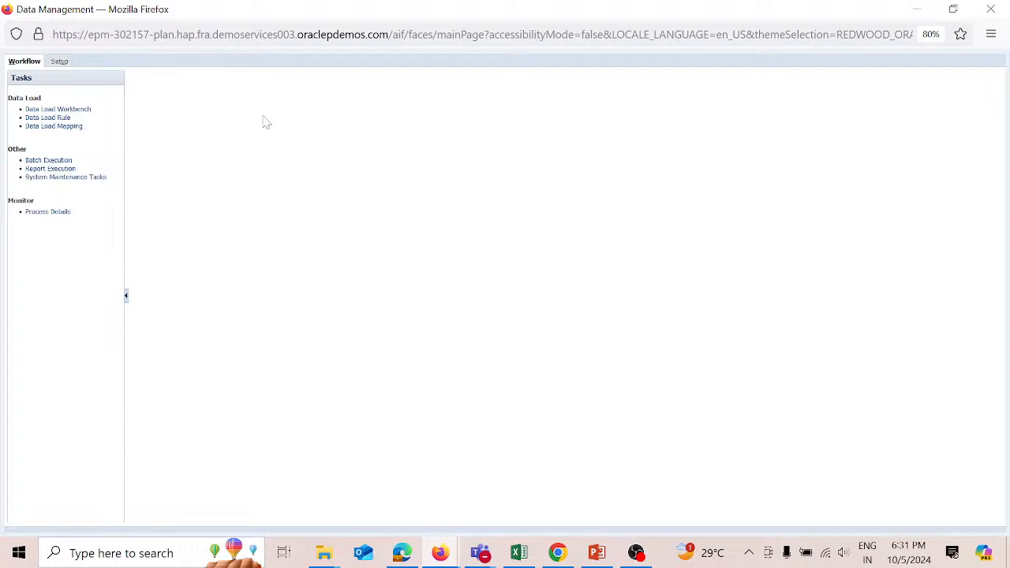
pyautogui.click(60, 63)
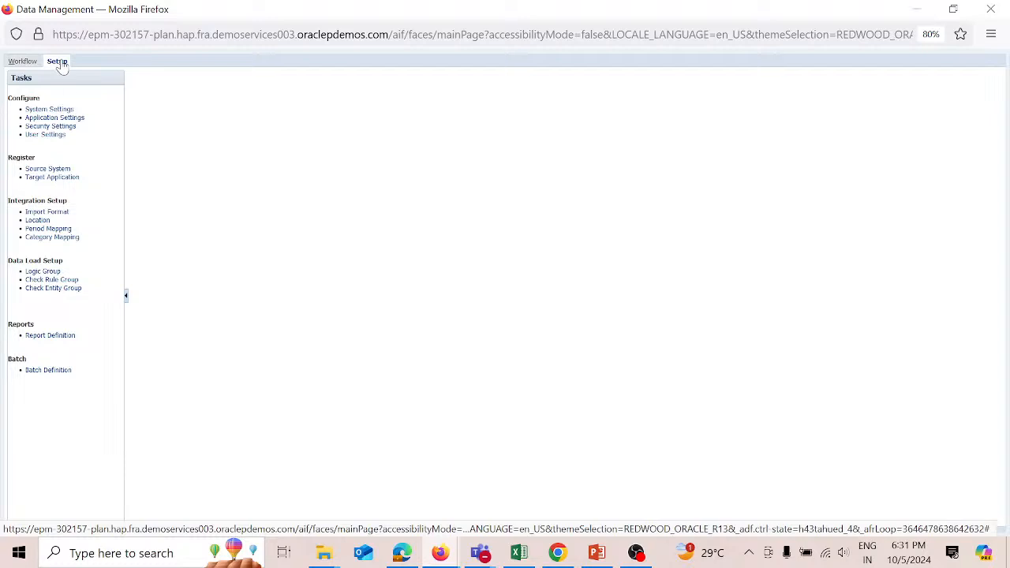
pyautogui.click(57, 210)
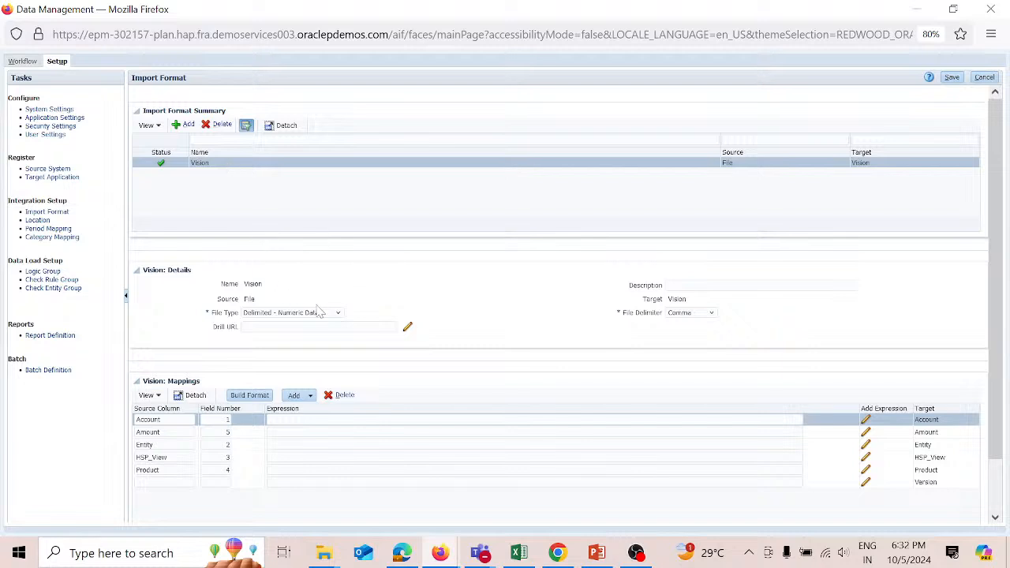
# Step: Add an import format named User1 and choose File as its source from the full source list
pyautogui.click(188, 125)
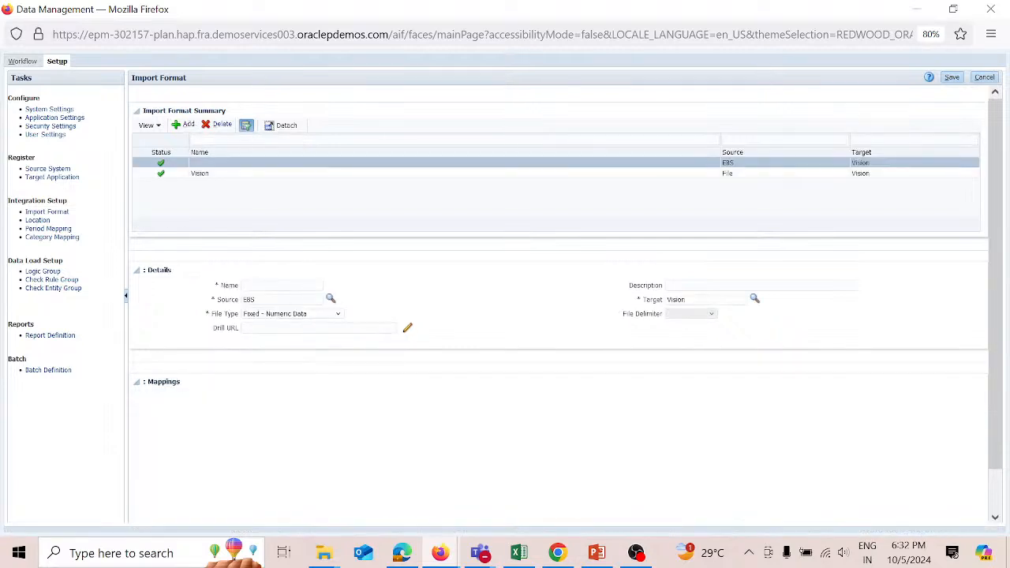
pyautogui.click(282, 284)
pyautogui.write('User1')
pyautogui.click(331, 301)
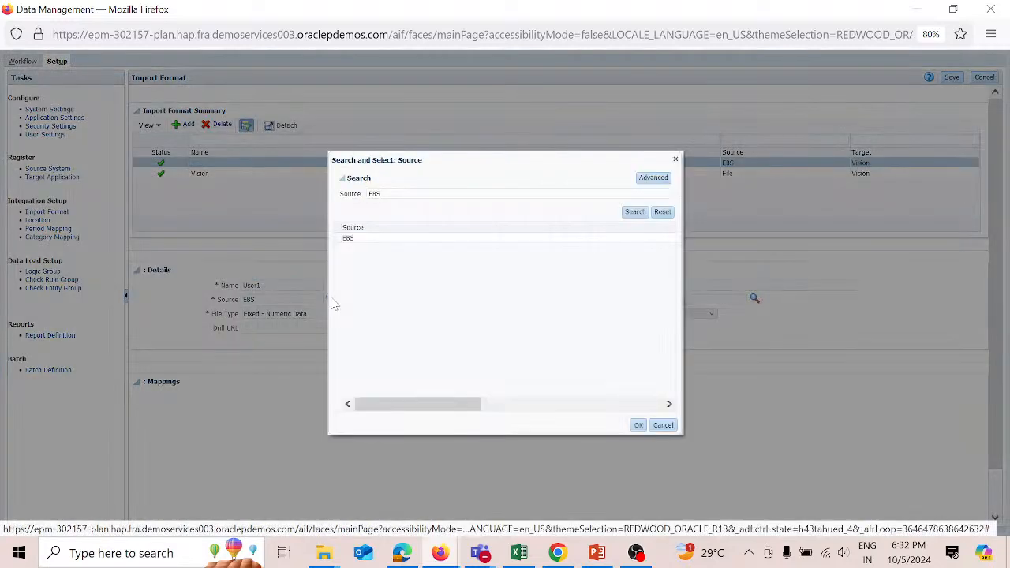
pyautogui.click(661, 213)
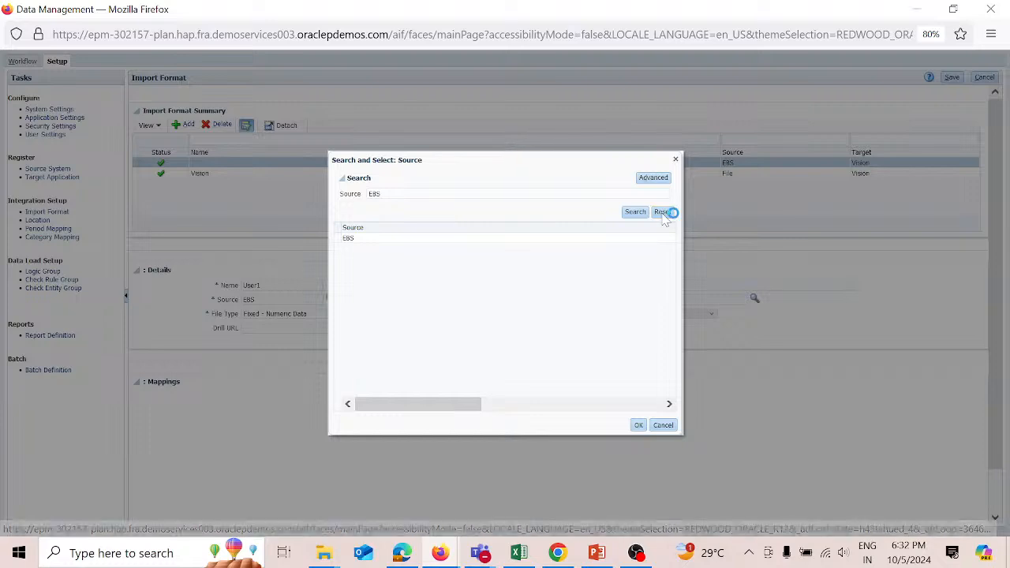
pyautogui.click(635, 213)
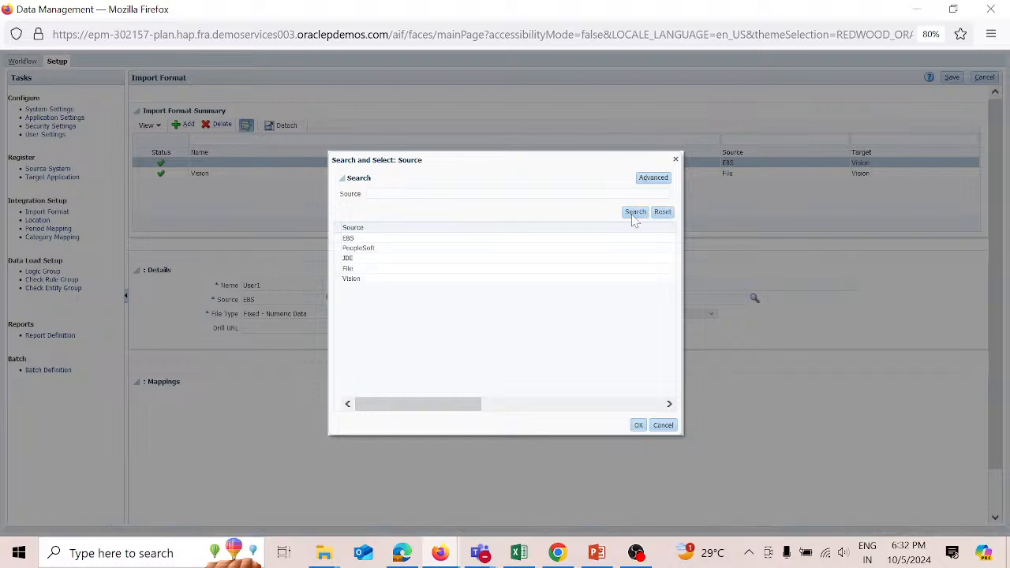
pyautogui.click(592, 270)
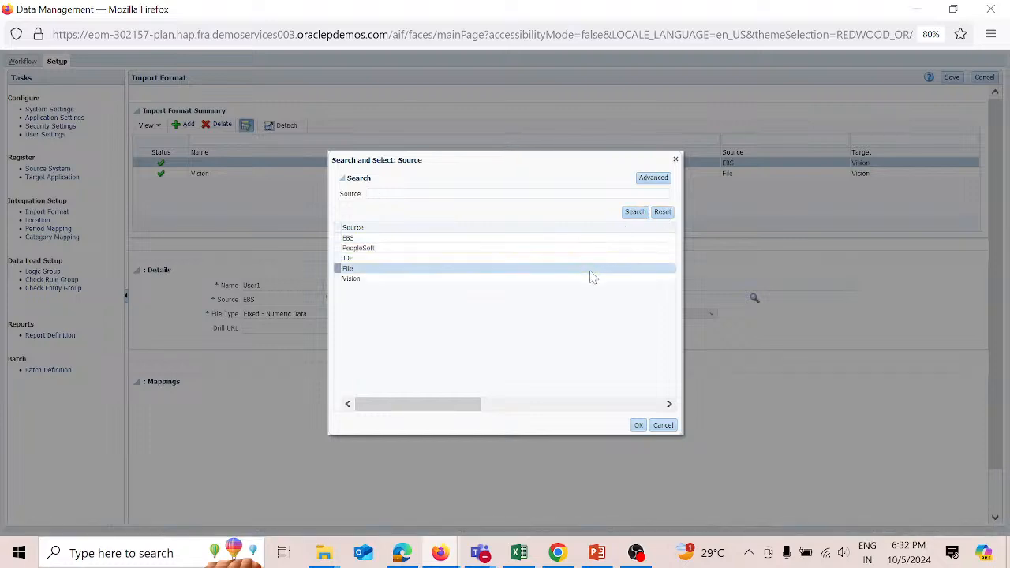
pyautogui.click(638, 424)
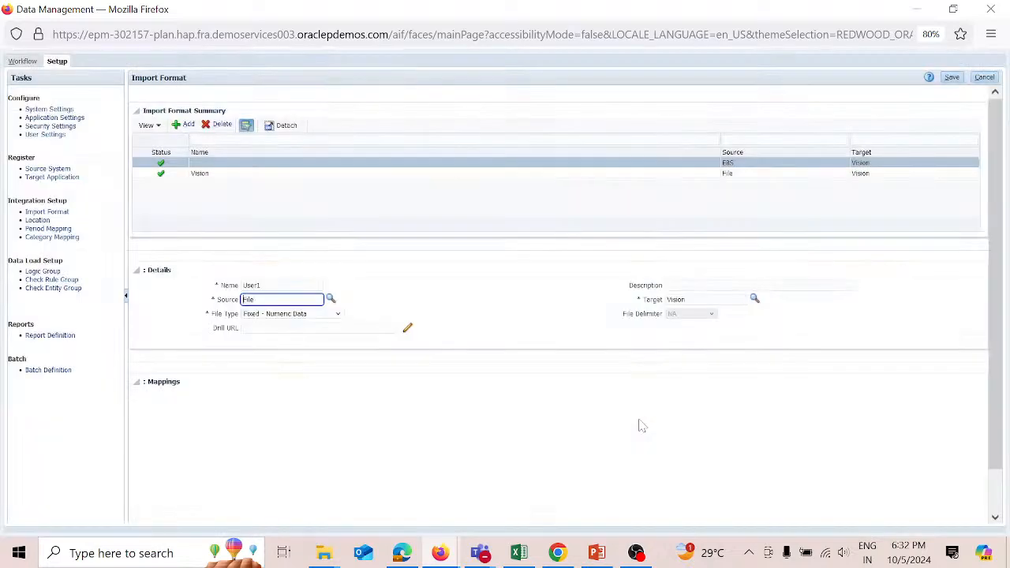
# Step: Set the User1 import format's file type to Delimited - Numeric Data and save the format
pyautogui.click(338, 315)
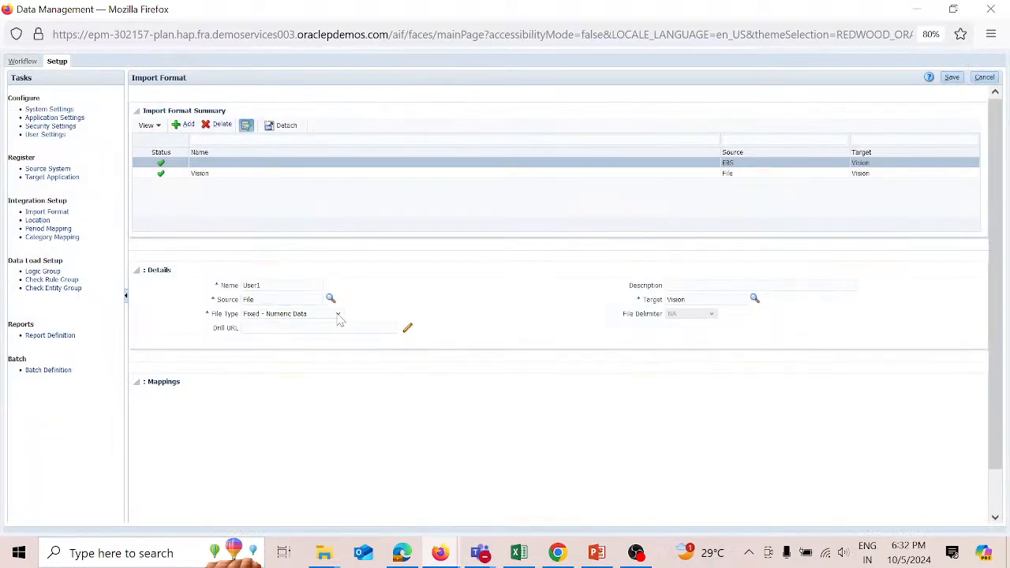
pyautogui.click(333, 342)
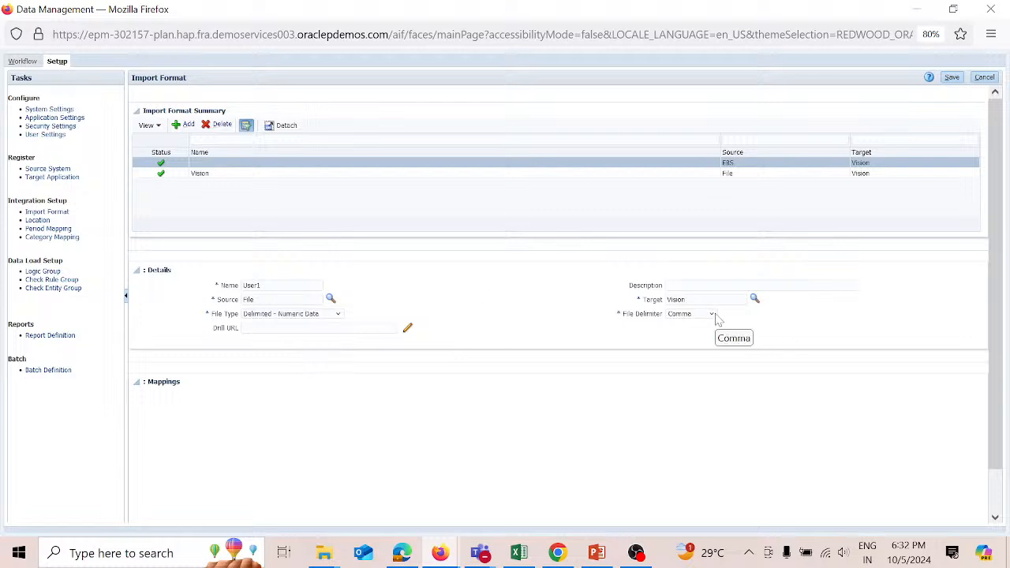
pyautogui.click(954, 79)
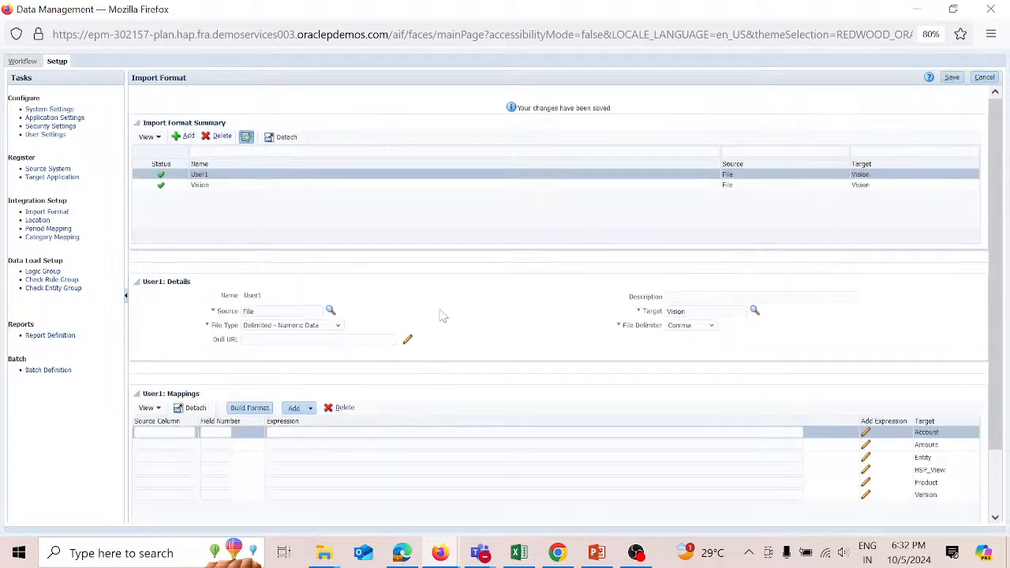
# Step: Map the Account target dimension to source column Account with field number 1
pyautogui.click(164, 432)
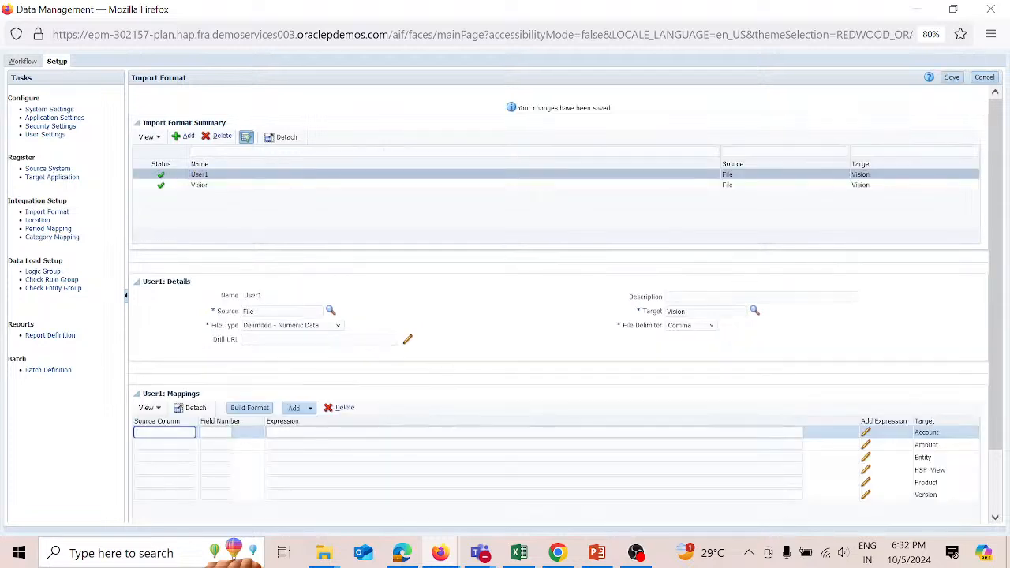
pyautogui.write('A')
pyautogui.press('Down')
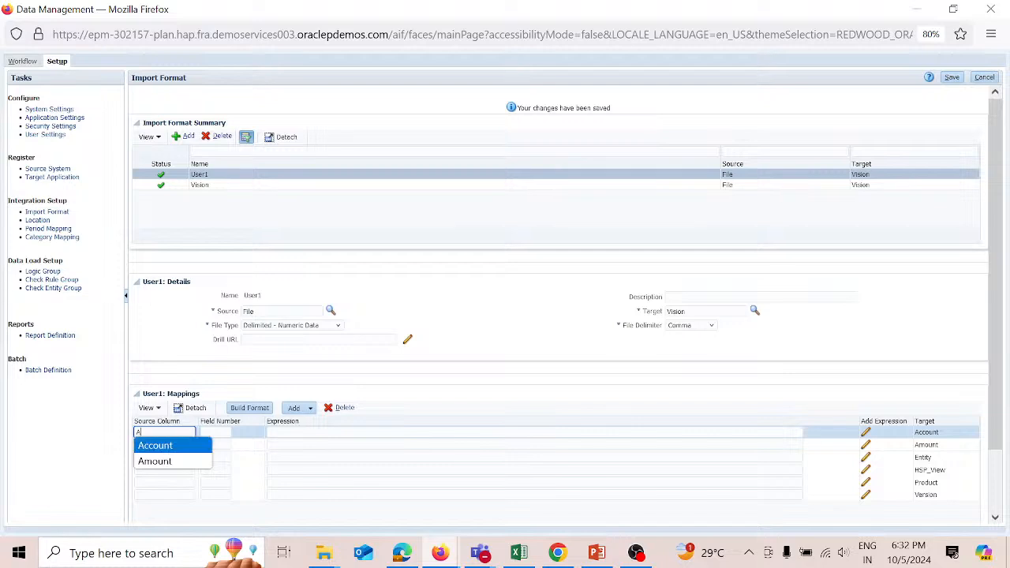
pyautogui.press('Return')
pyautogui.press('Tab')
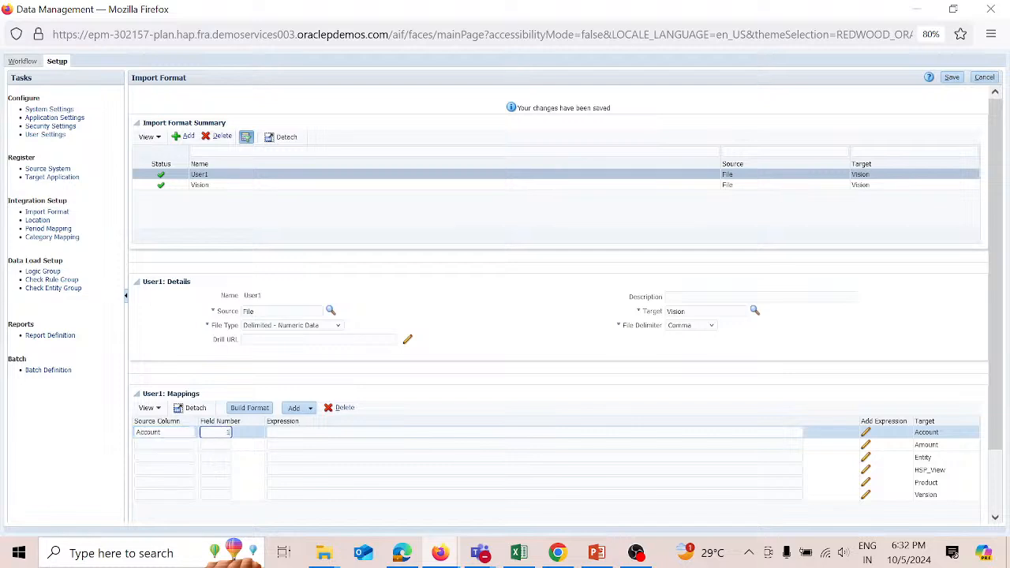
pyautogui.write('1')
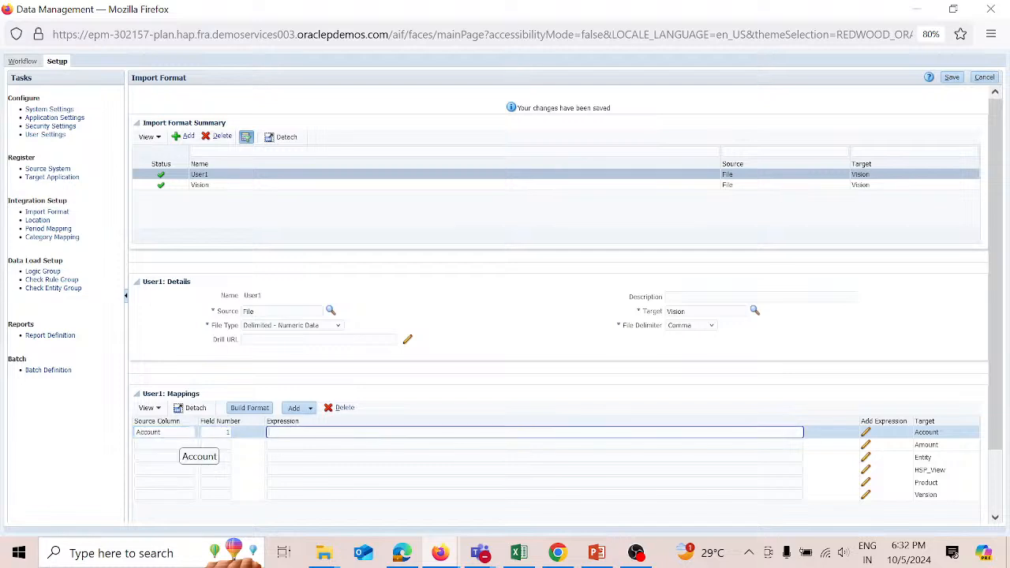
# Step: Map the Amount target to source column Amount with field number 2 and save the import format
pyautogui.press('Tab')
pyautogui.press('Tab')
pyautogui.write('A')
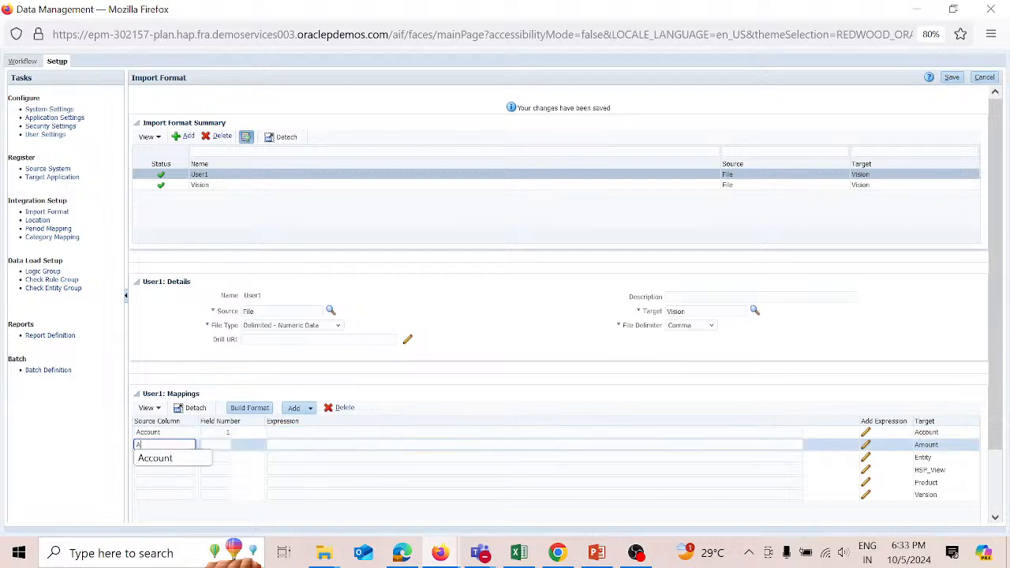
pyautogui.write('mount')
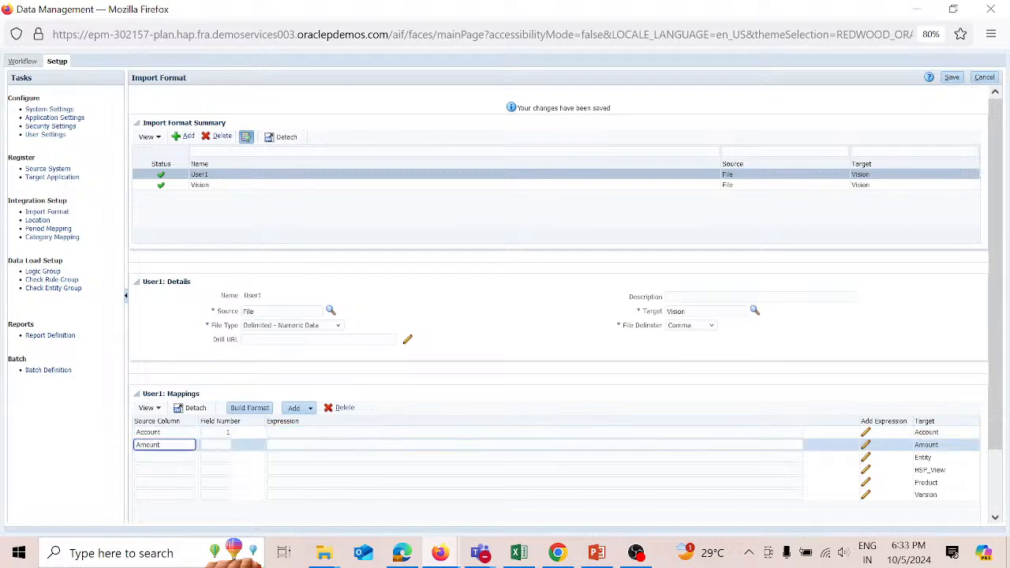
pyautogui.press('Tab')
pyautogui.write('2')
pyautogui.press('Tab')
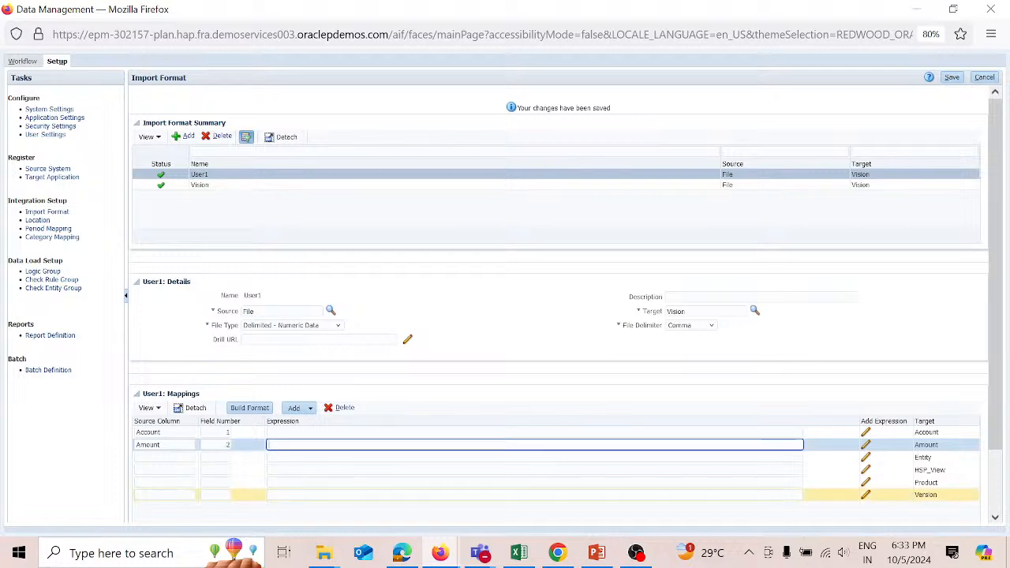
pyautogui.click(952, 77)
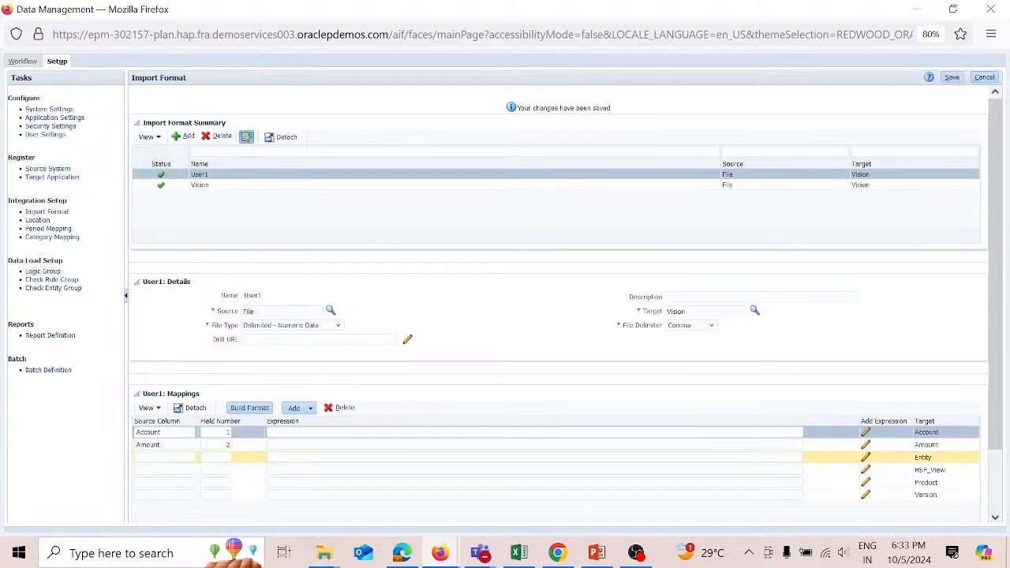
# Step: Map the Entity target dimension to source column Entity with field number 3
pyautogui.click(164, 457)
pyautogui.write('Ent')
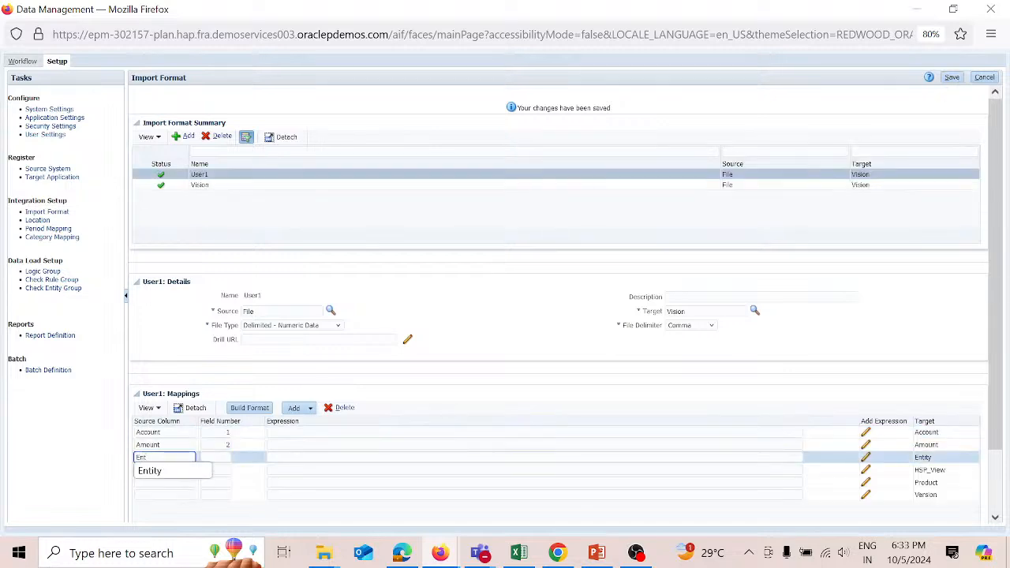
pyautogui.press('Down')
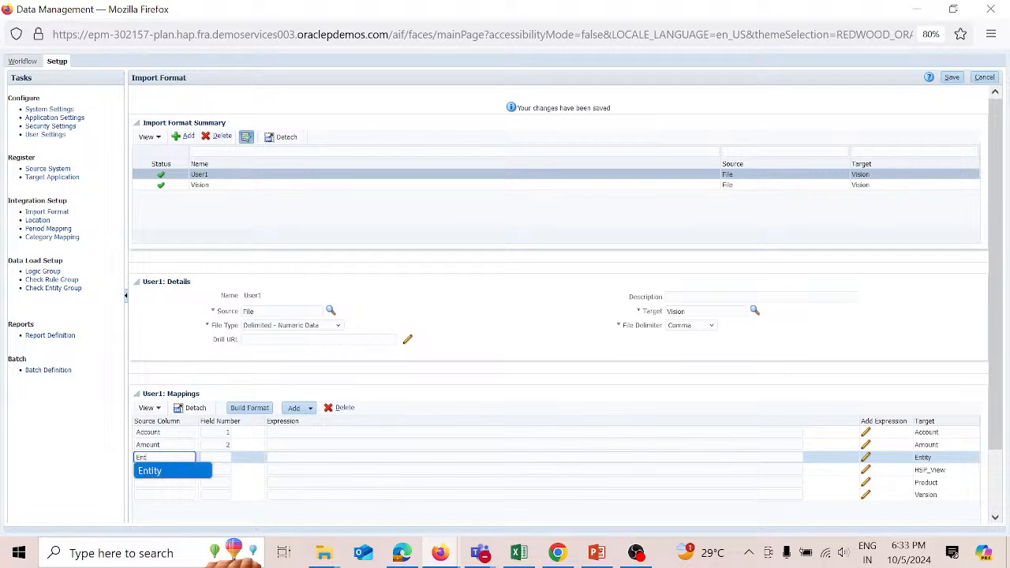
pyautogui.press('Return')
pyautogui.press('Tab')
pyautogui.write('3')
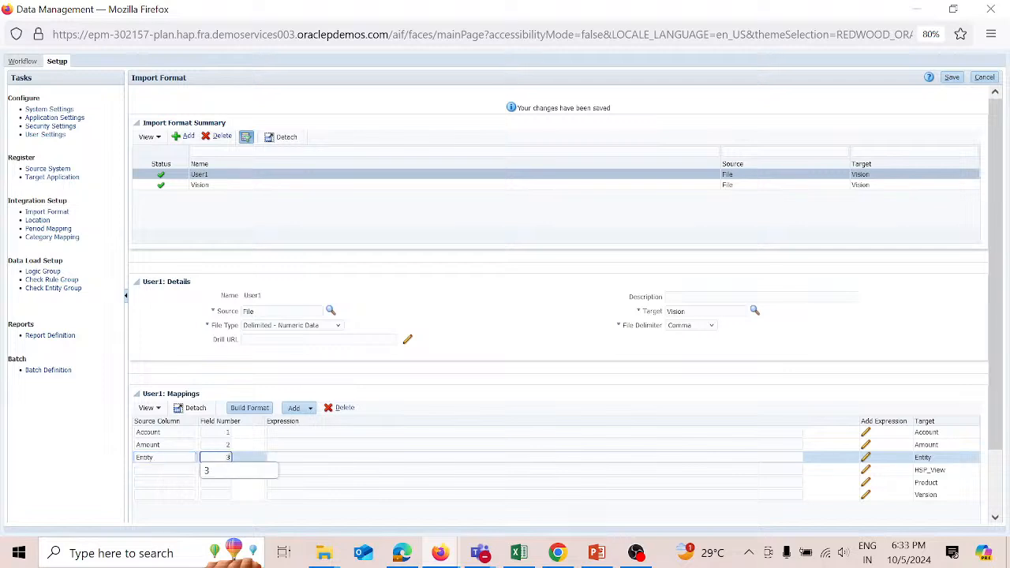
pyautogui.press('Tab')
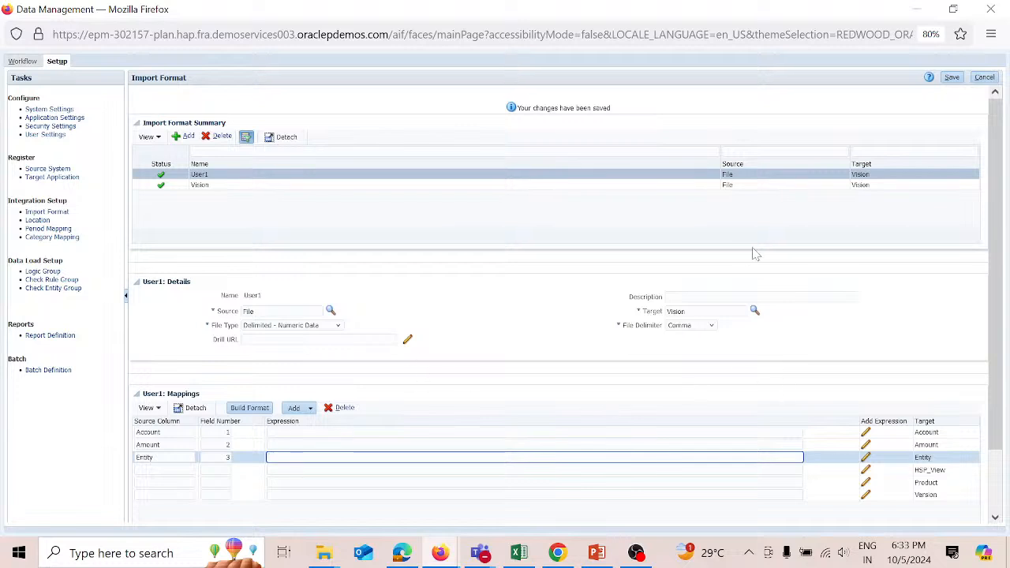
# Step: Save the Entity mapping, and map and save the HSP_View target with source column HSP_View, field number 3 and expression BaseData
pyautogui.click(959, 78)
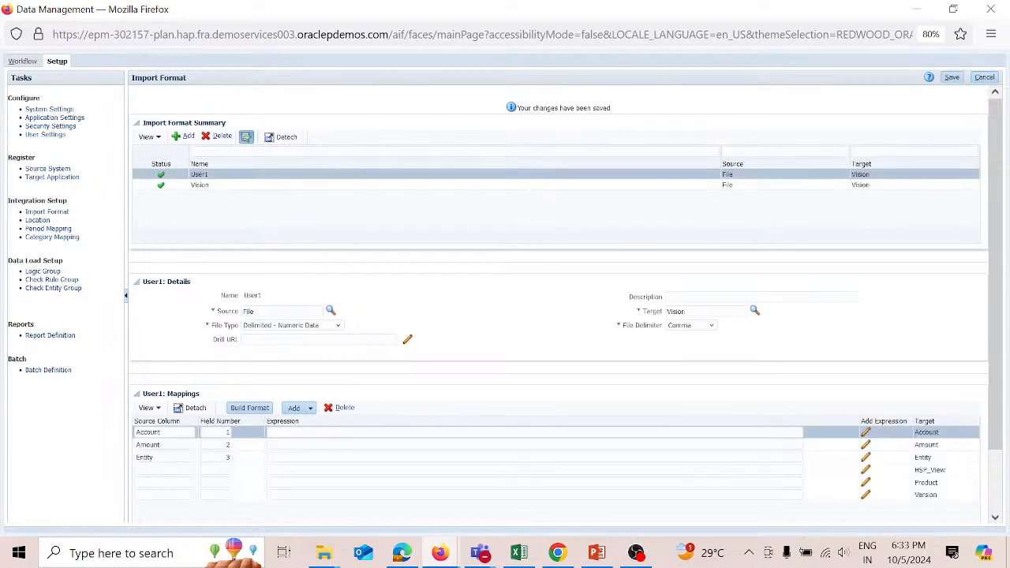
pyautogui.click(164, 469)
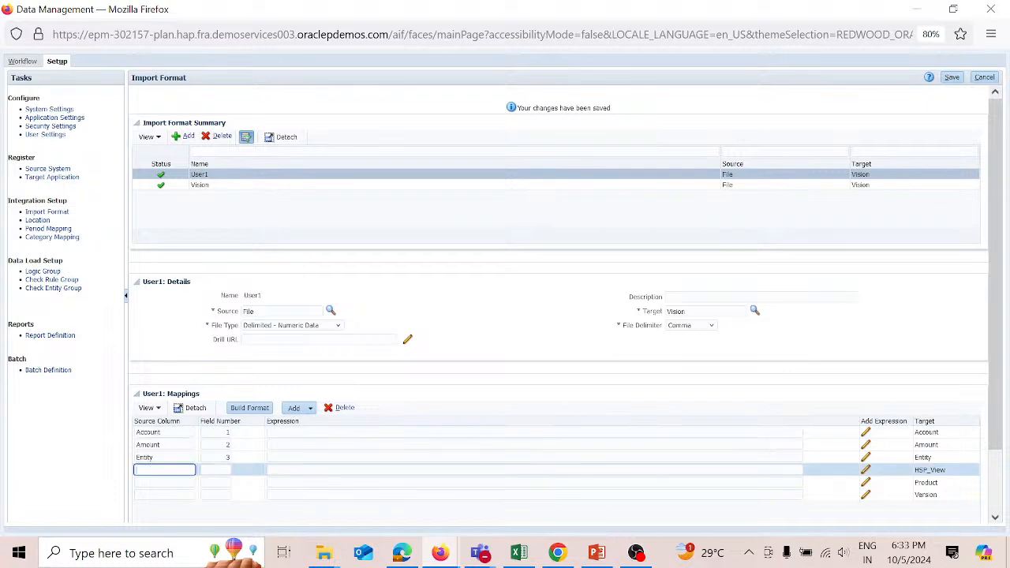
pyautogui.write('HSP_View')
pyautogui.press('Tab')
pyautogui.write('3')
pyautogui.press('Tab')
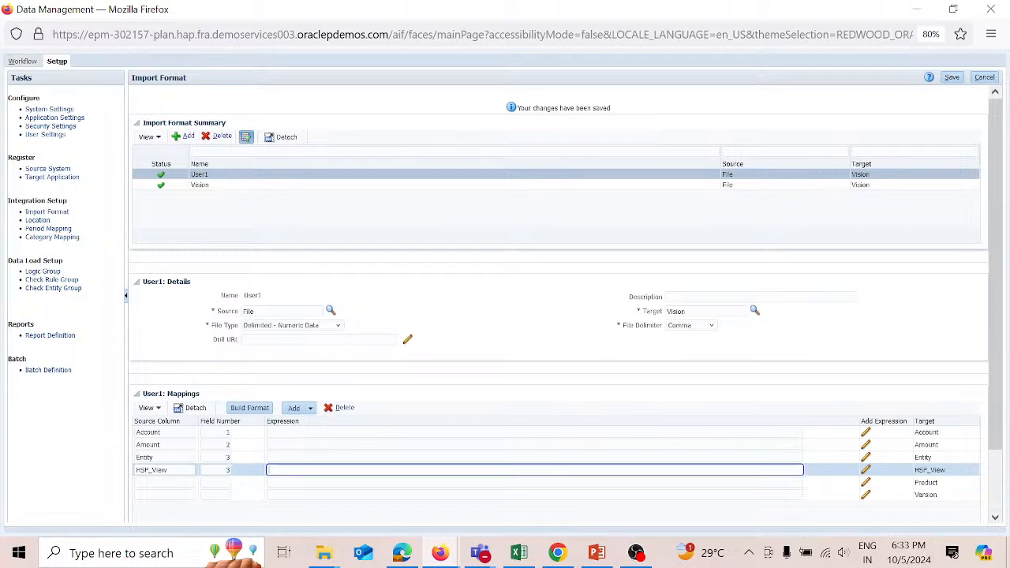
pyautogui.write('BaseData')
pyautogui.click(952, 77)
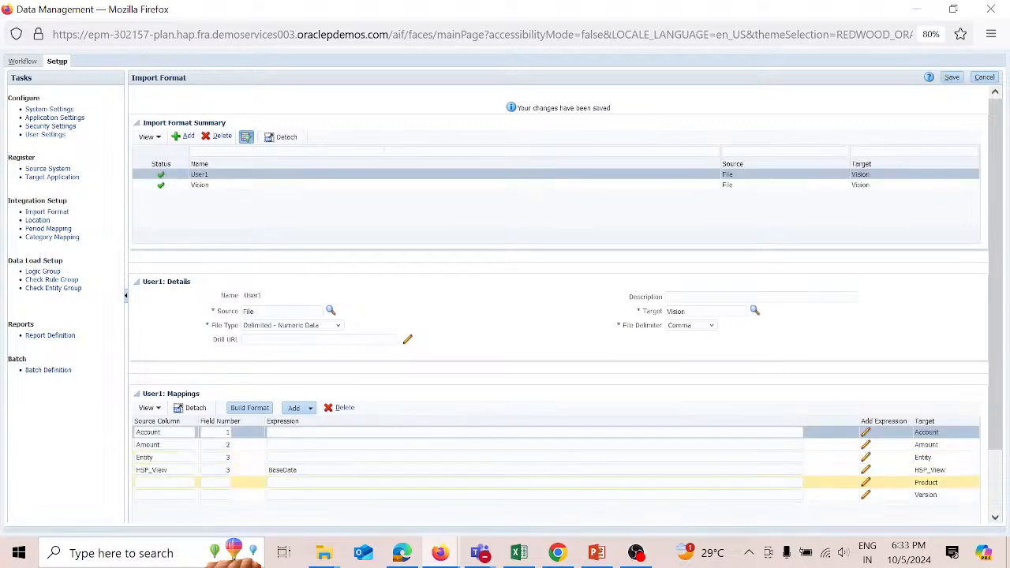
# Step: Map the Product target to source column Product with field number 3 and expression P_000, and save the import format
pyautogui.click(185, 483)
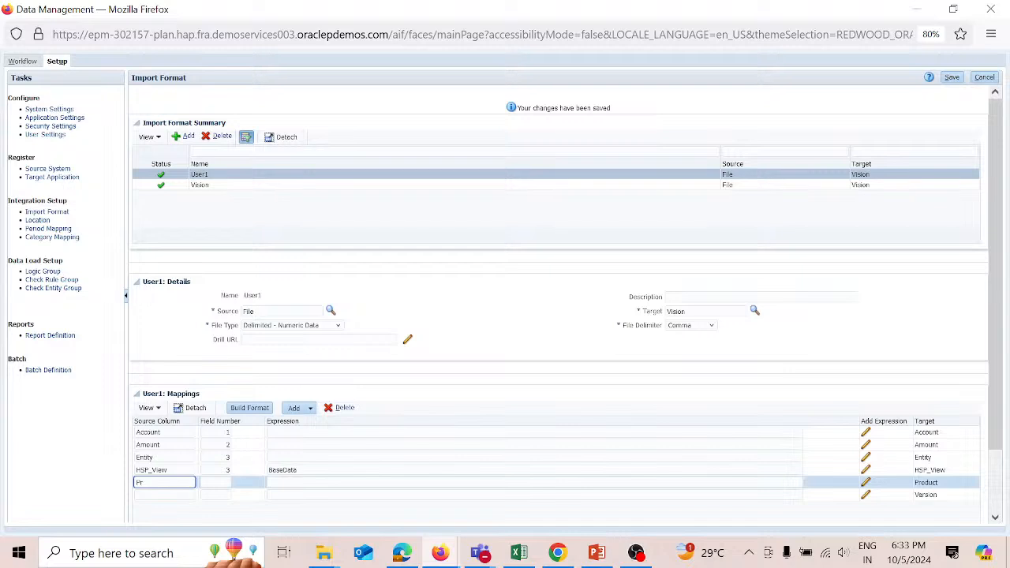
pyautogui.write('Product')
pyautogui.press('Tab')
pyautogui.write('3')
pyautogui.press('Tab')
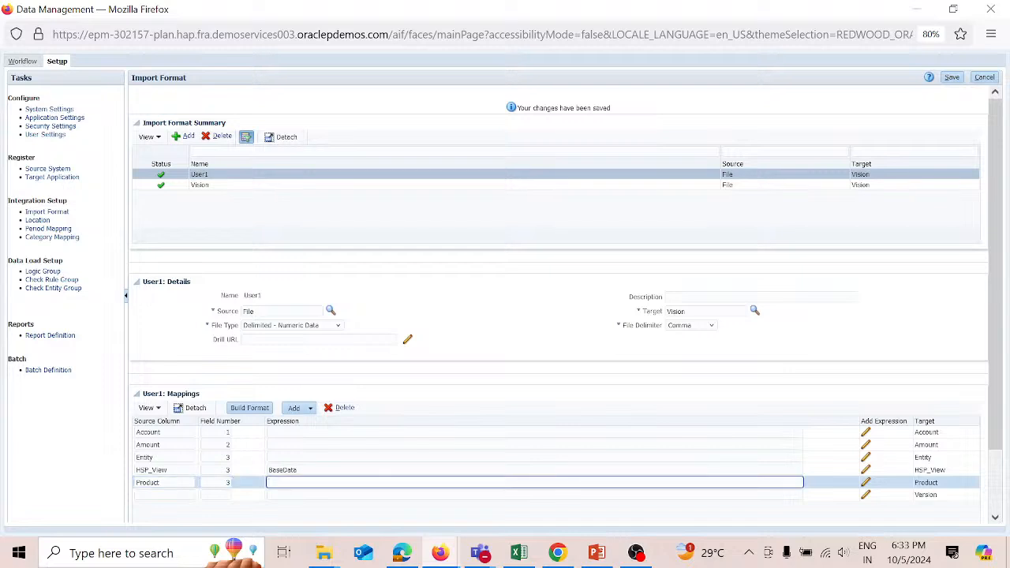
pyautogui.write('P_000')
pyautogui.click(952, 77)
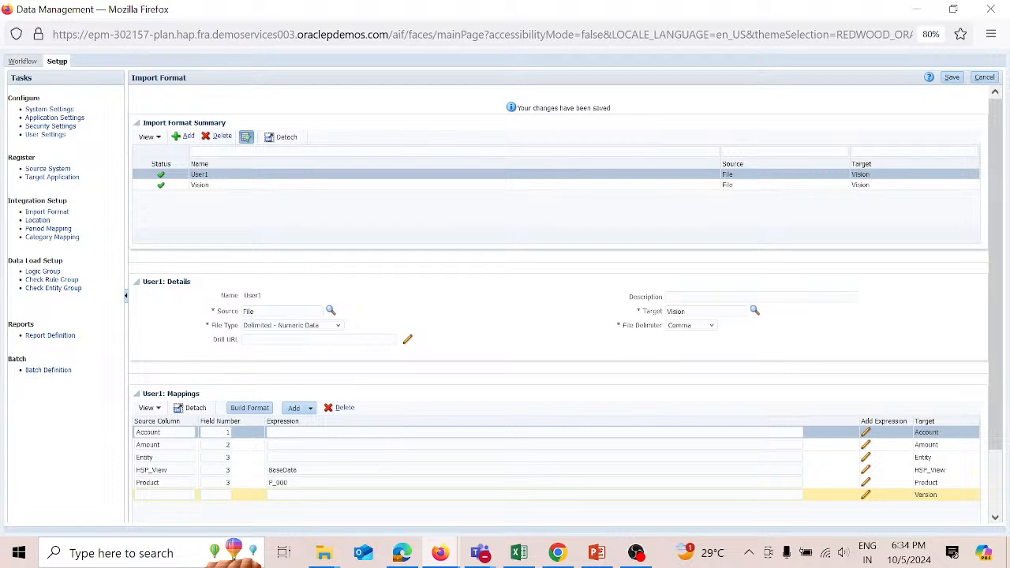
# Step: Map the Version target to source column Version with field number 3 and expression Working, and save the import format
pyautogui.click(177, 495)
pyautogui.write('Version')
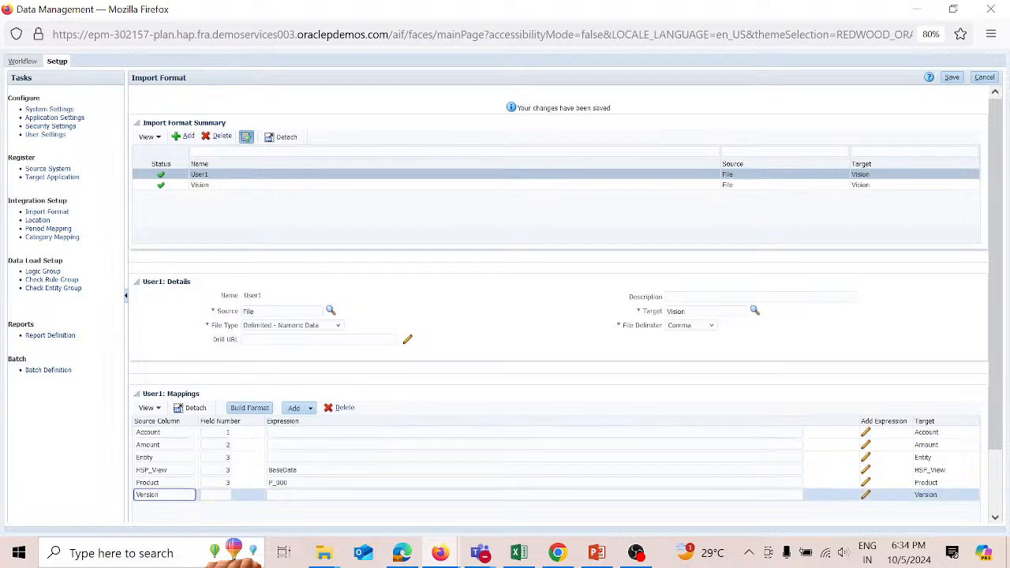
pyautogui.press('Tab')
pyautogui.press('Tab')
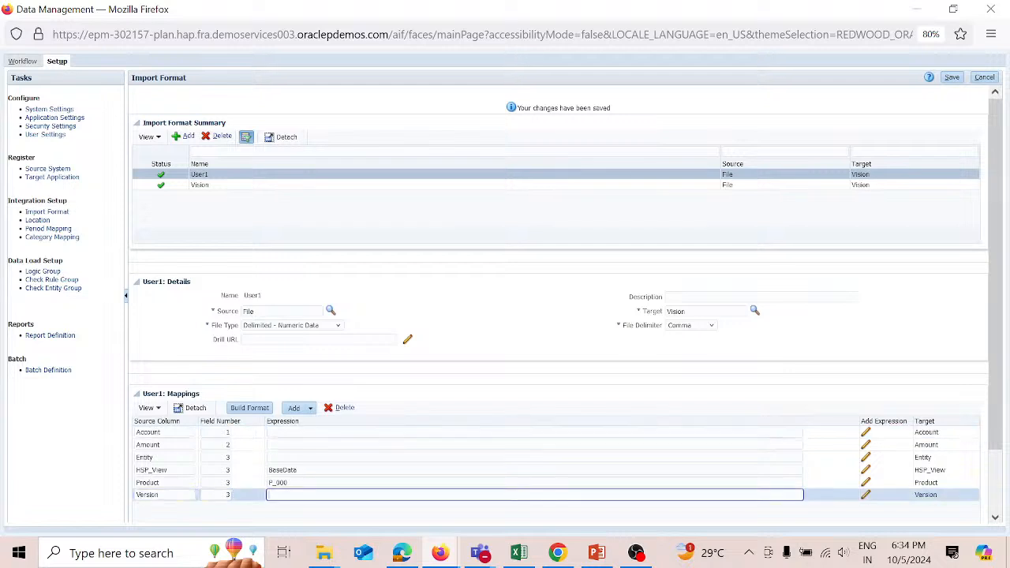
pyautogui.write('Working')
pyautogui.click(951, 77)
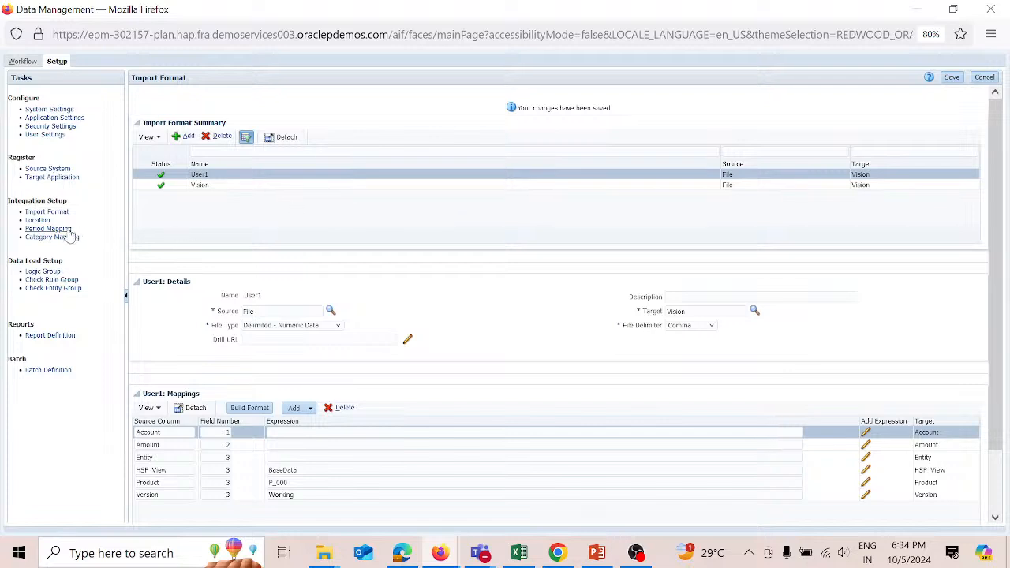
# Step: Add a new location named User1 for the Vision target application in the integration setup
pyautogui.click(39, 222)
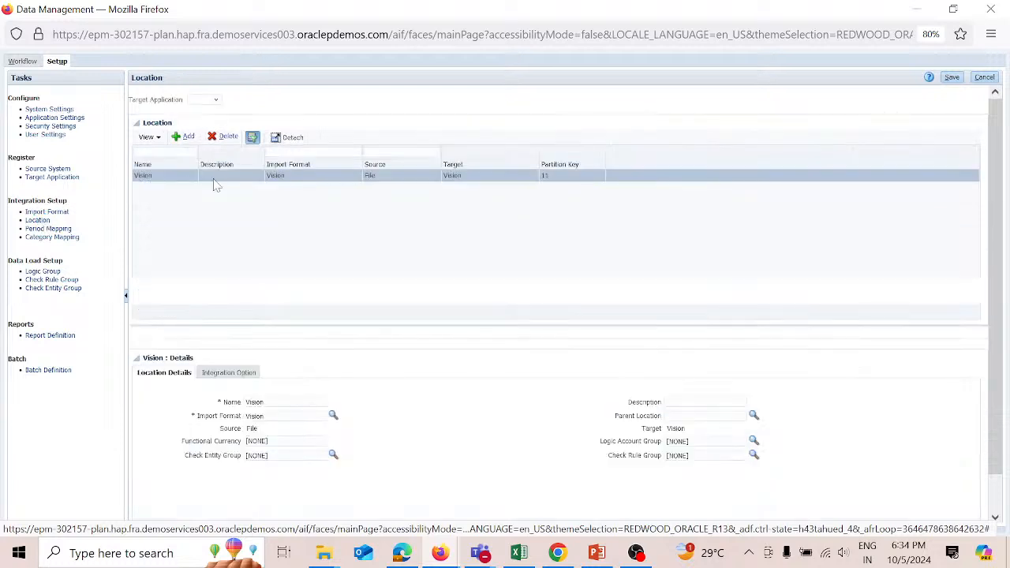
pyautogui.click(215, 100)
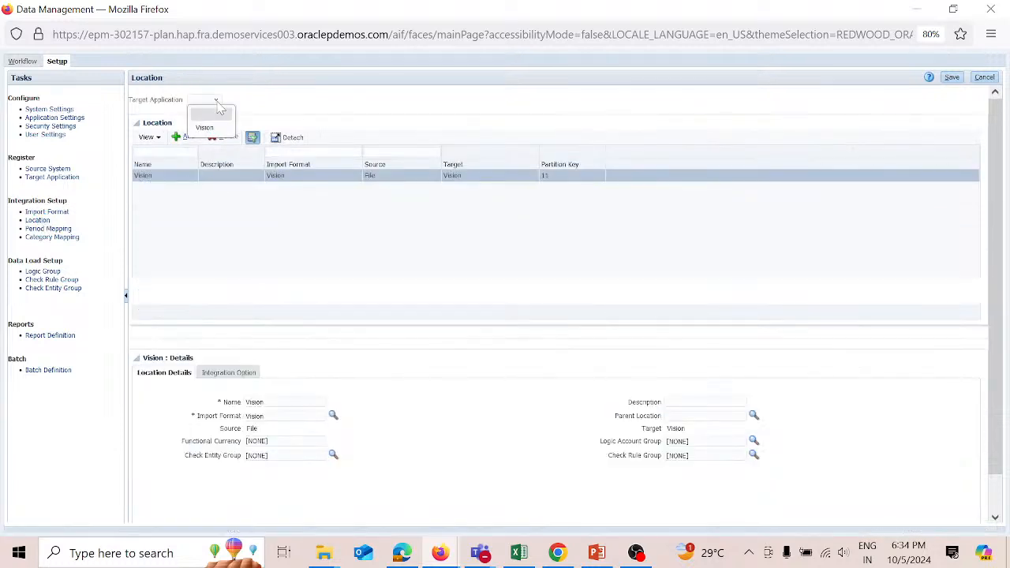
pyautogui.click(206, 127)
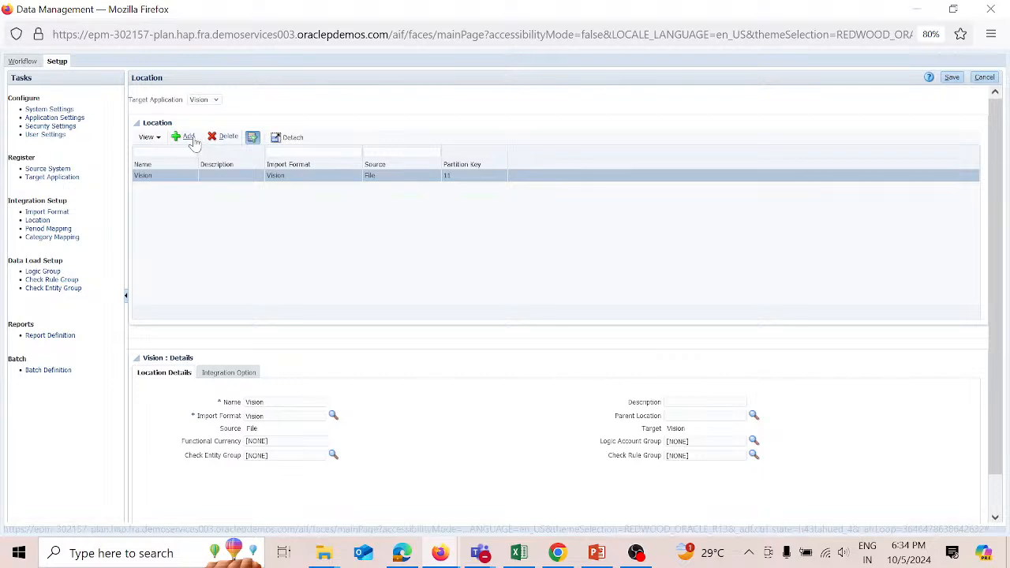
pyautogui.click(190, 139)
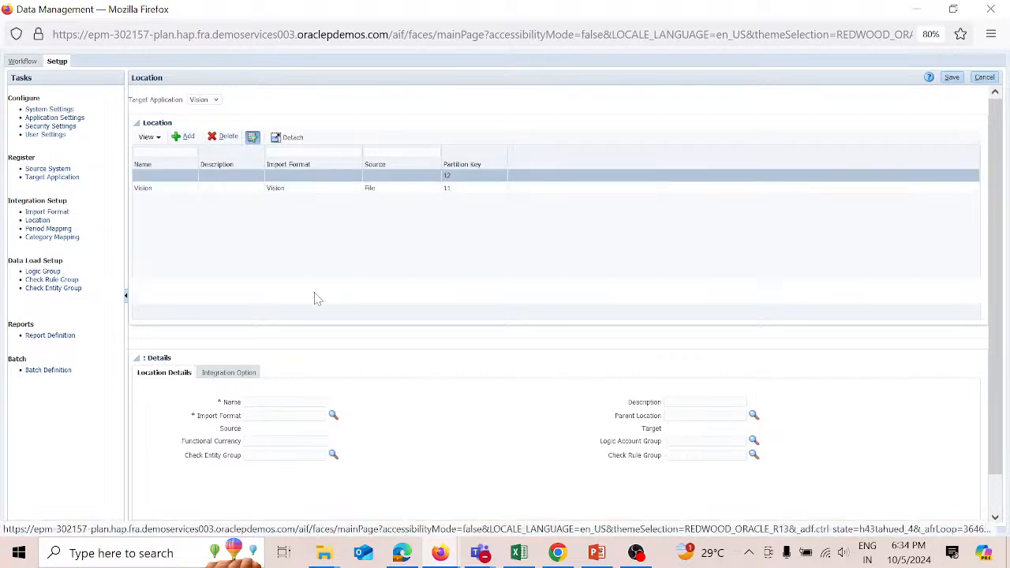
pyautogui.click(284, 401)
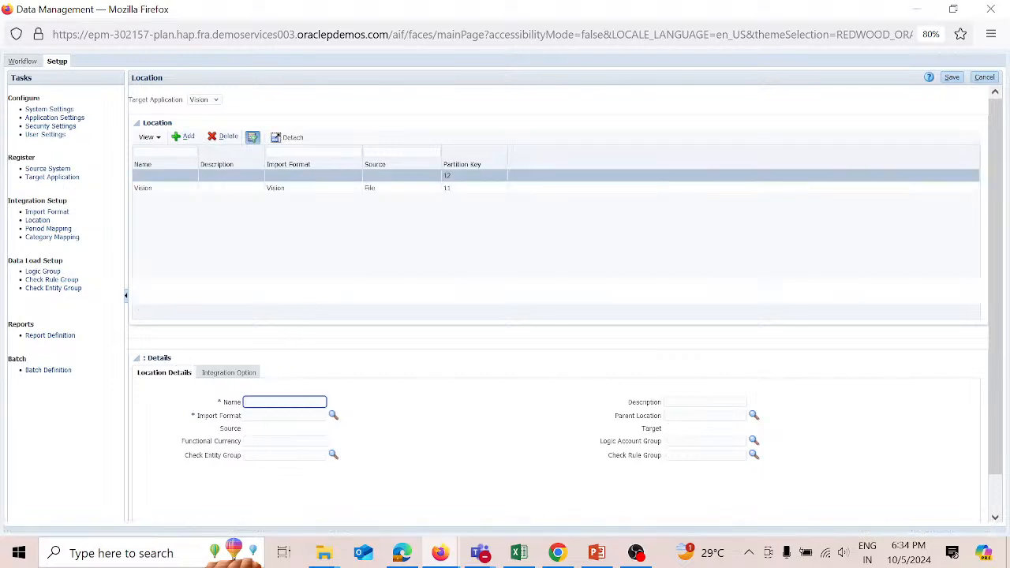
pyautogui.write('User1')
pyautogui.press('Tab')
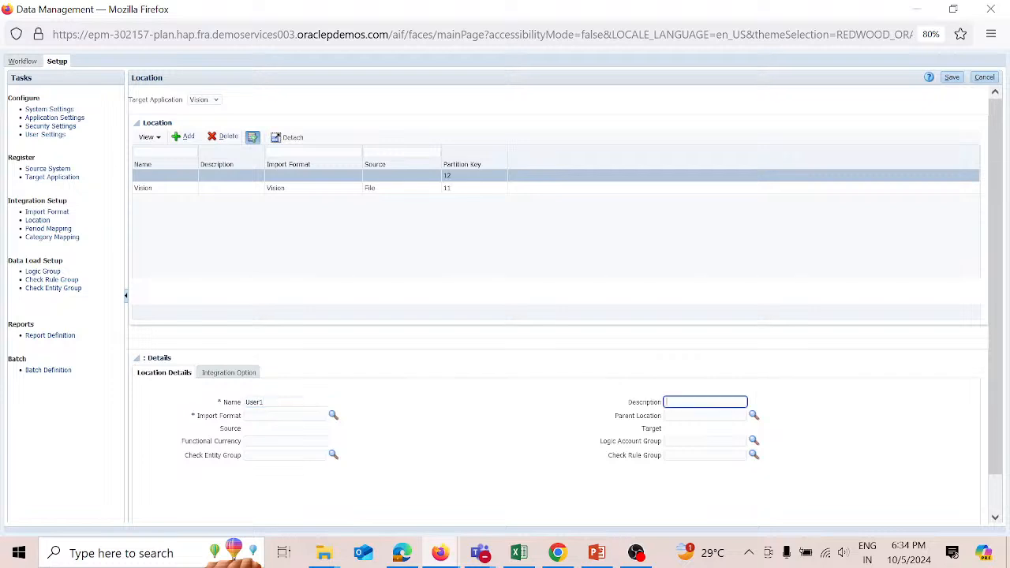
pyautogui.press('Tab')
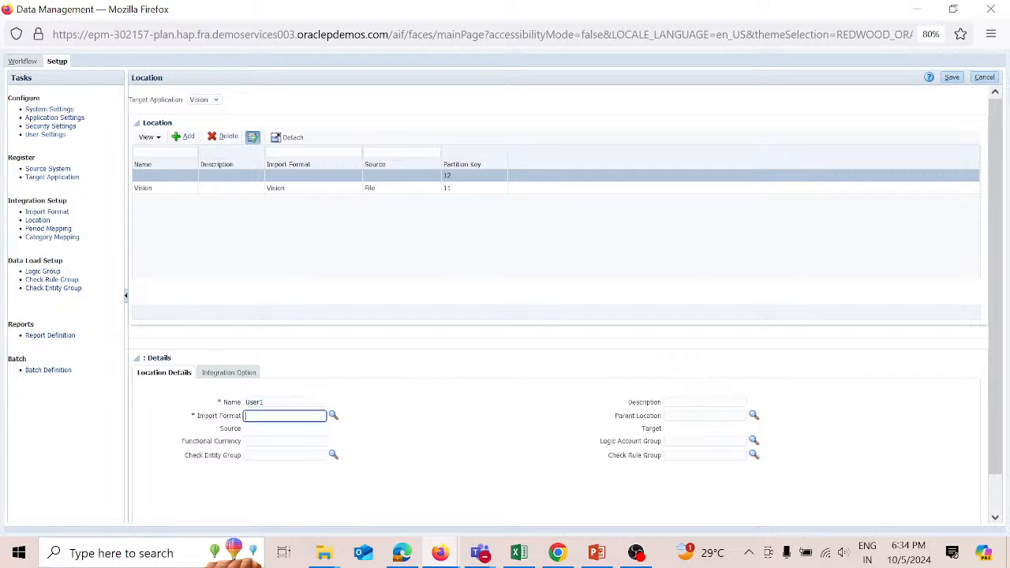
# Step: Assign the User1 import format to the new location and save it
pyautogui.click(333, 415)
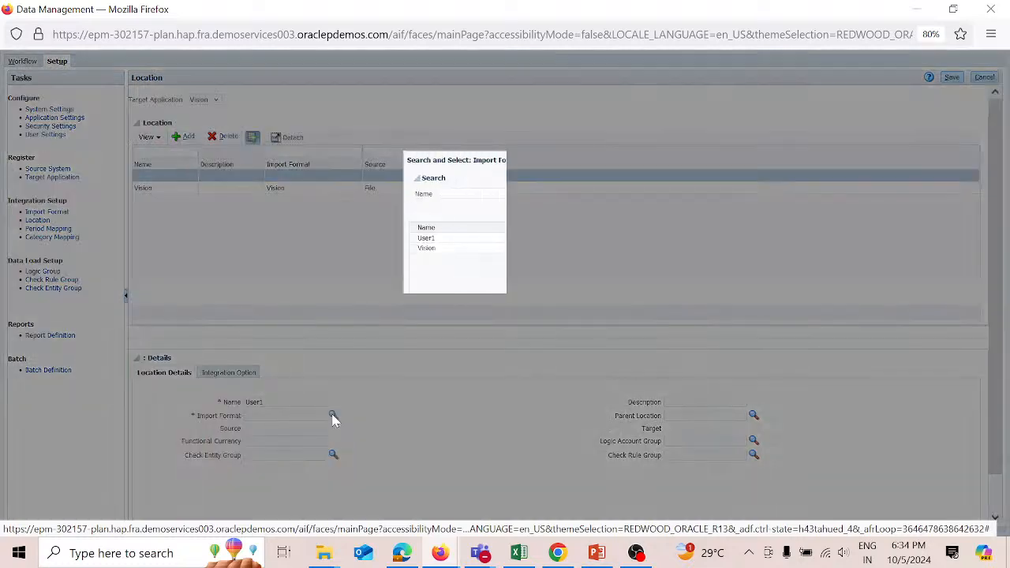
pyautogui.click(481, 238)
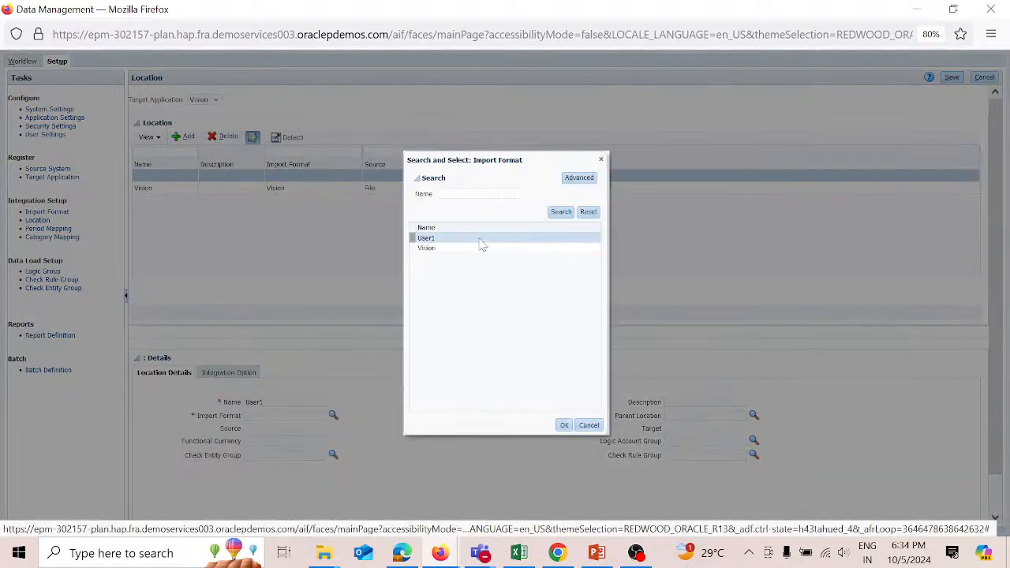
pyautogui.click(565, 425)
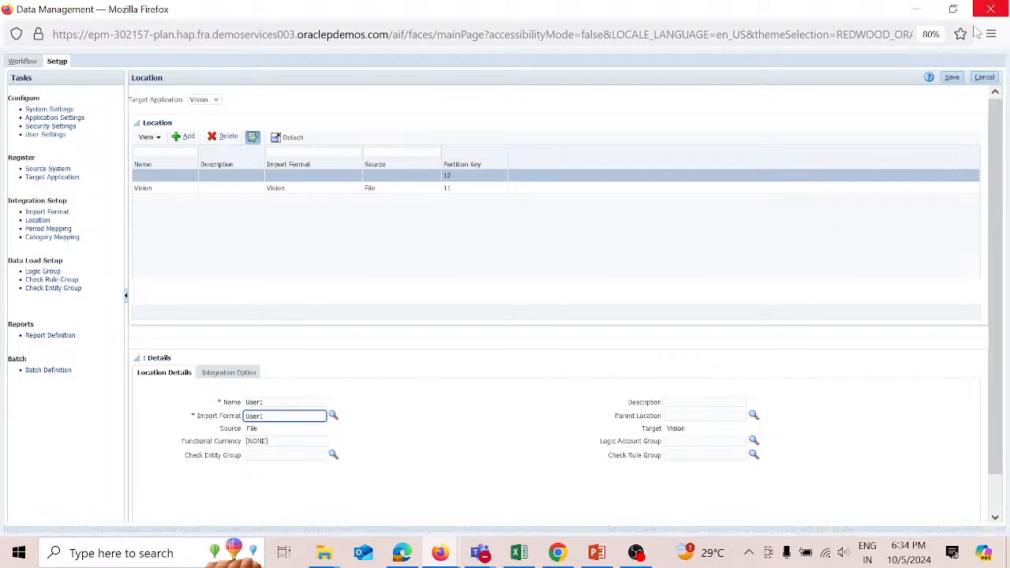
pyautogui.click(953, 77)
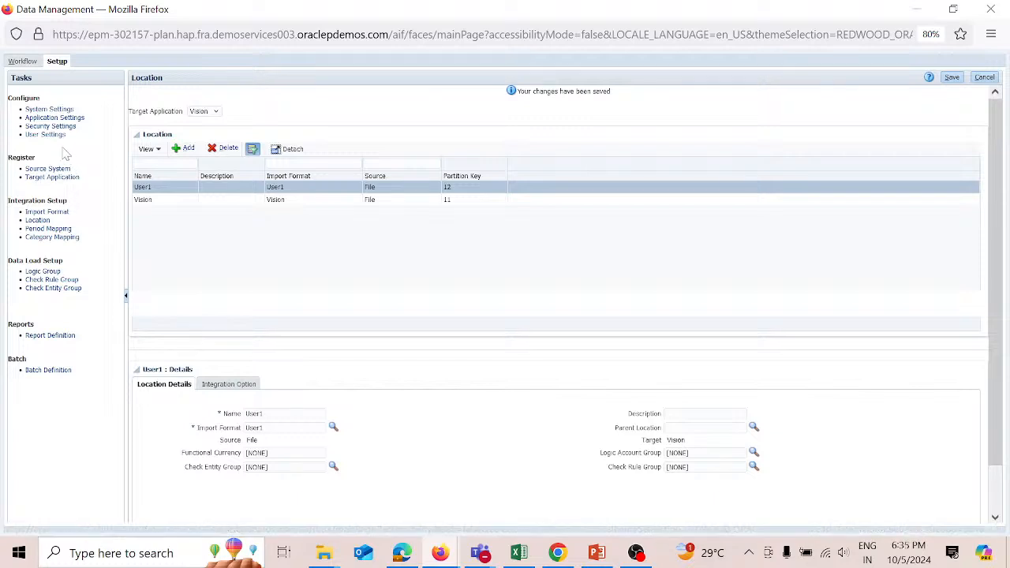
# Step: Add and save a Like data load mapping for the Account dimension with source *, target * and rule name R1
pyautogui.click(18, 63)
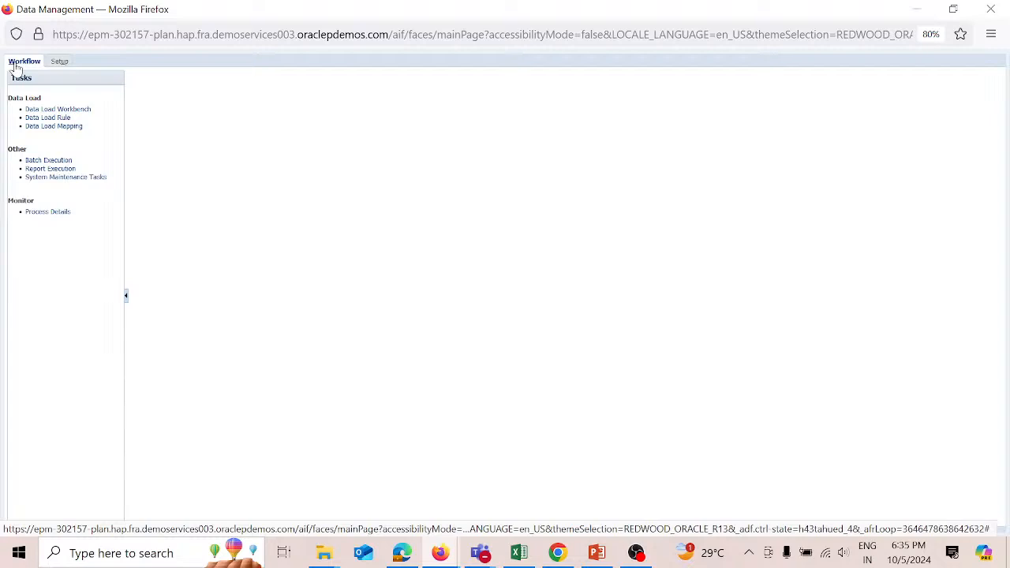
pyautogui.click(73, 126)
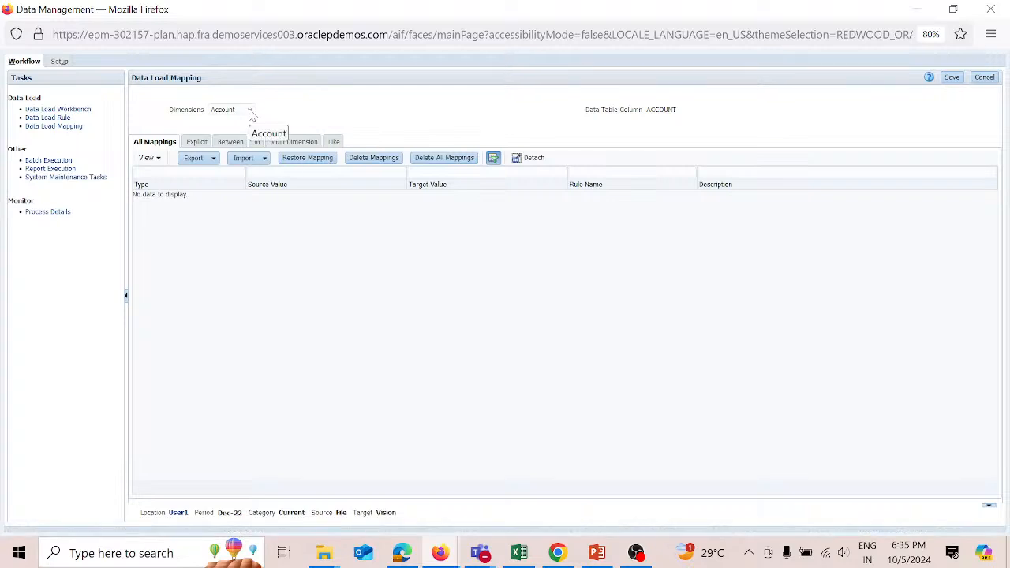
pyautogui.click(331, 144)
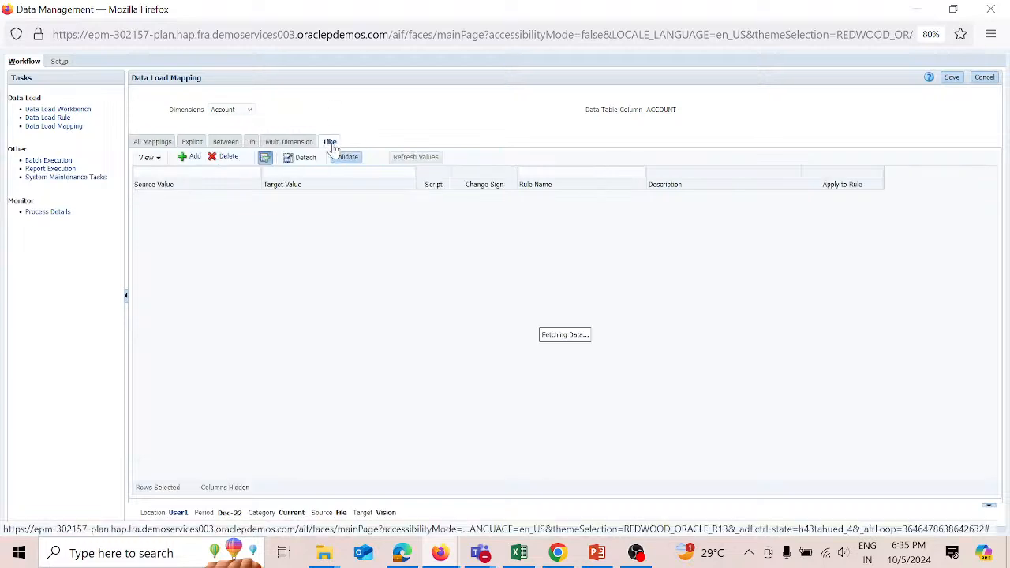
pyautogui.click(197, 157)
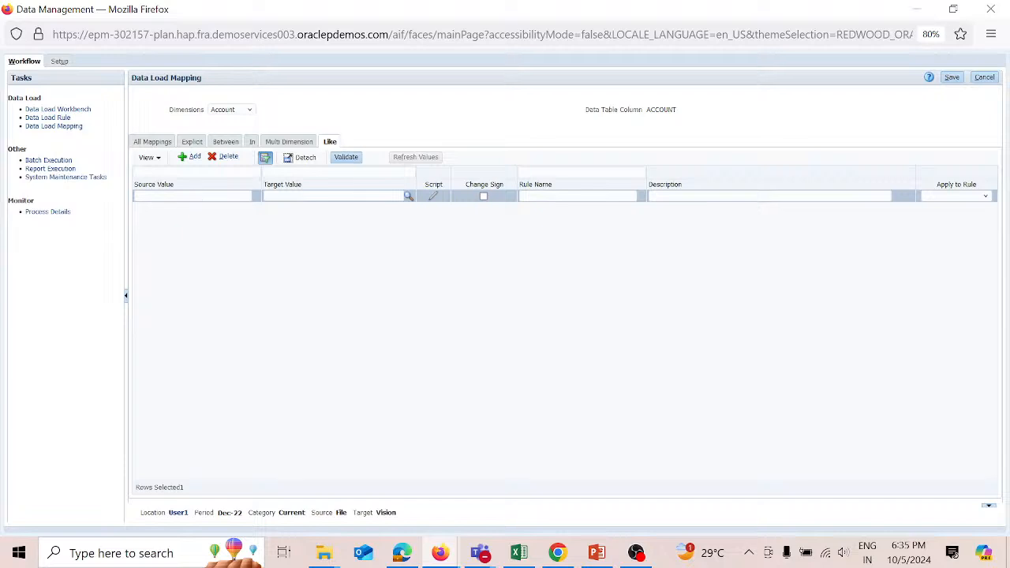
pyautogui.write('*')
pyautogui.press('Tab')
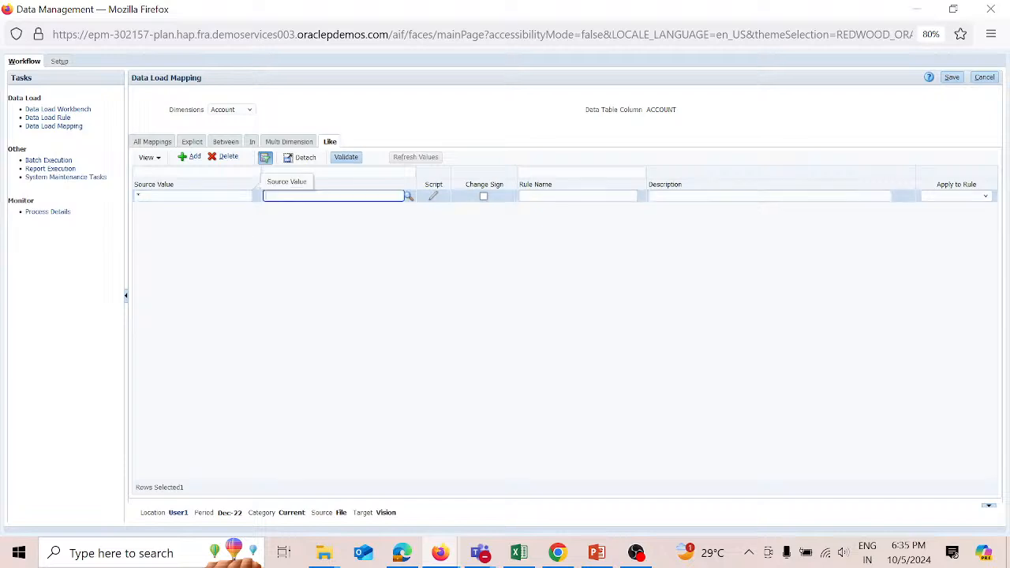
pyautogui.write('*')
pyautogui.press('Tab')
pyautogui.press('Tab')
pyautogui.press('Tab')
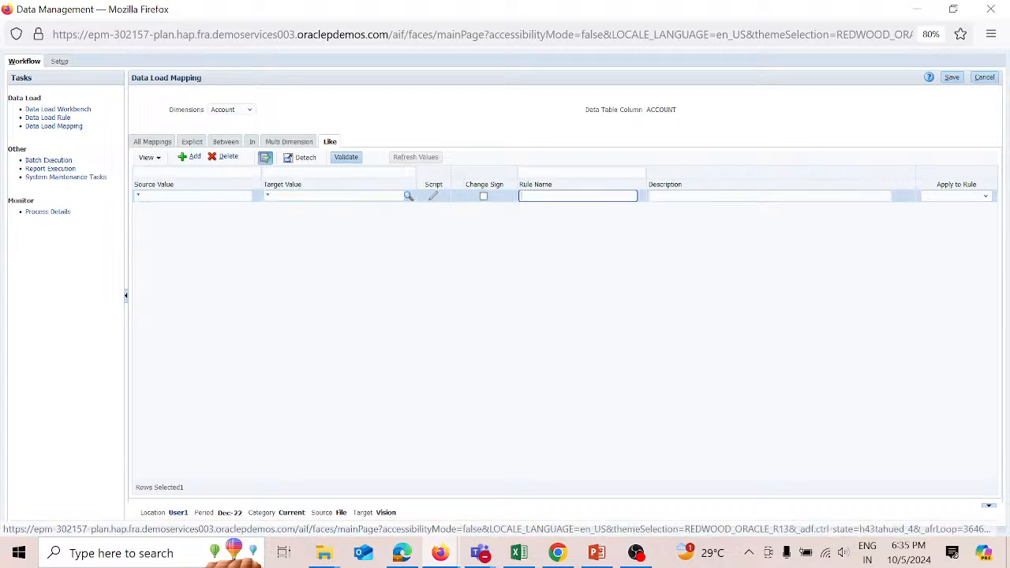
pyautogui.write('R1')
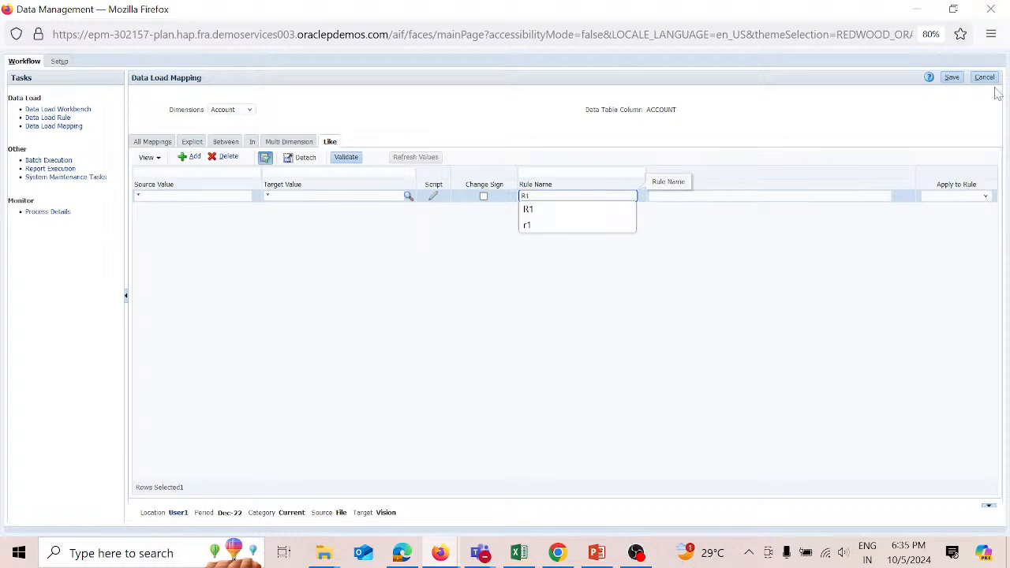
pyautogui.click(954, 78)
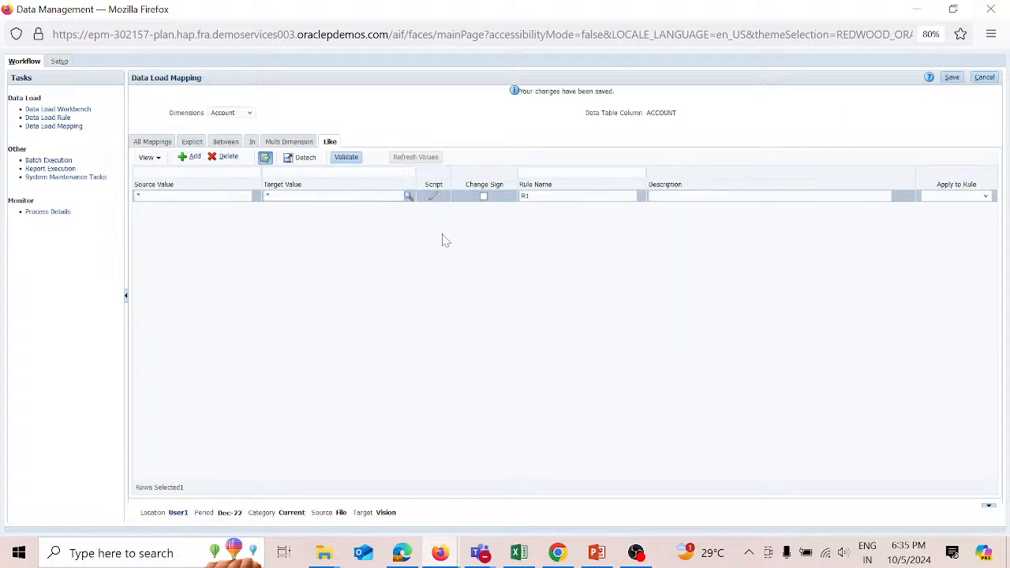
# Step: Add and save a Like data load mapping for the Entity dimension with source *, target * and rule name R2
pyautogui.click(249, 113)
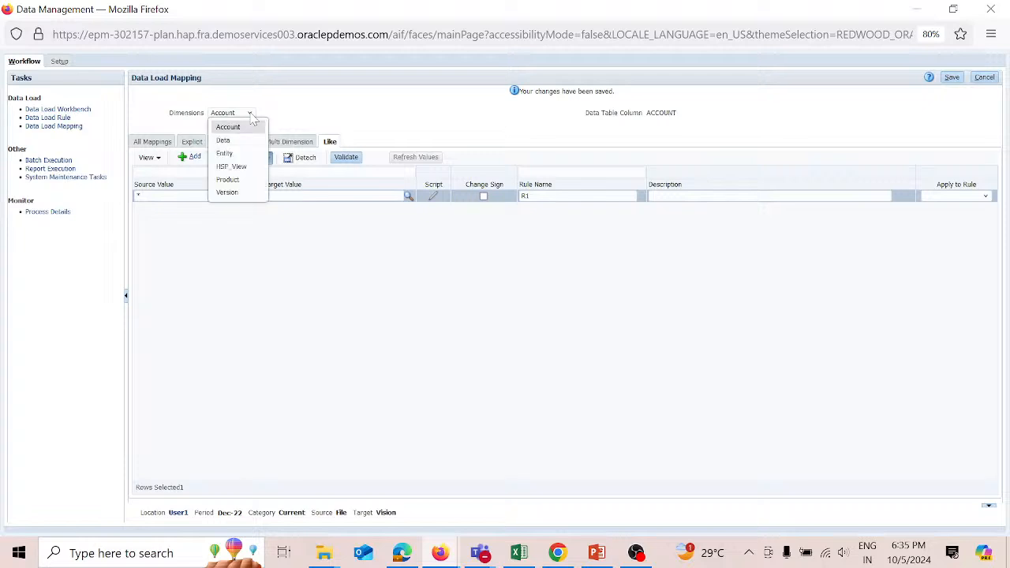
pyautogui.click(231, 154)
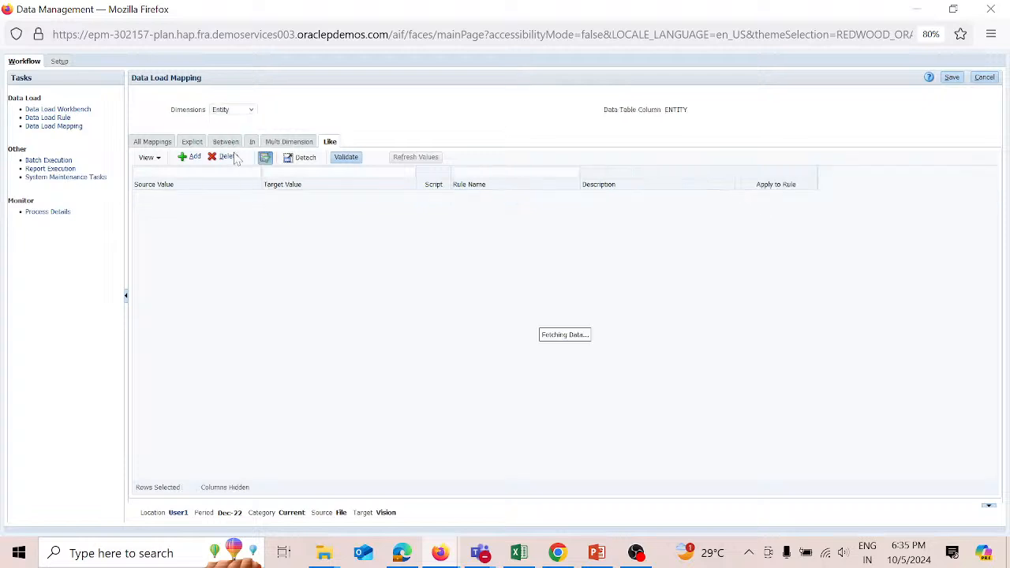
pyautogui.click(195, 158)
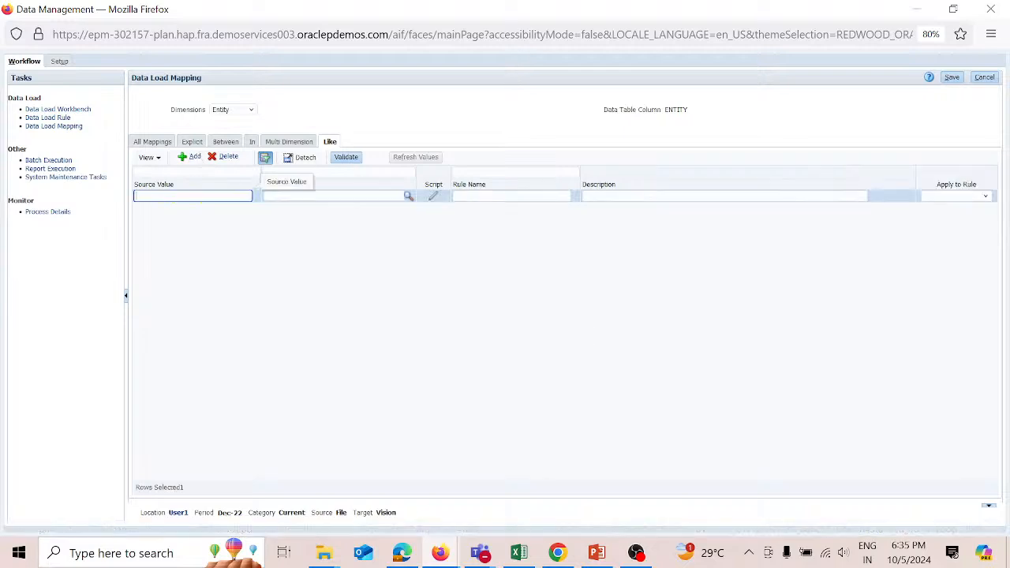
pyautogui.write('*')
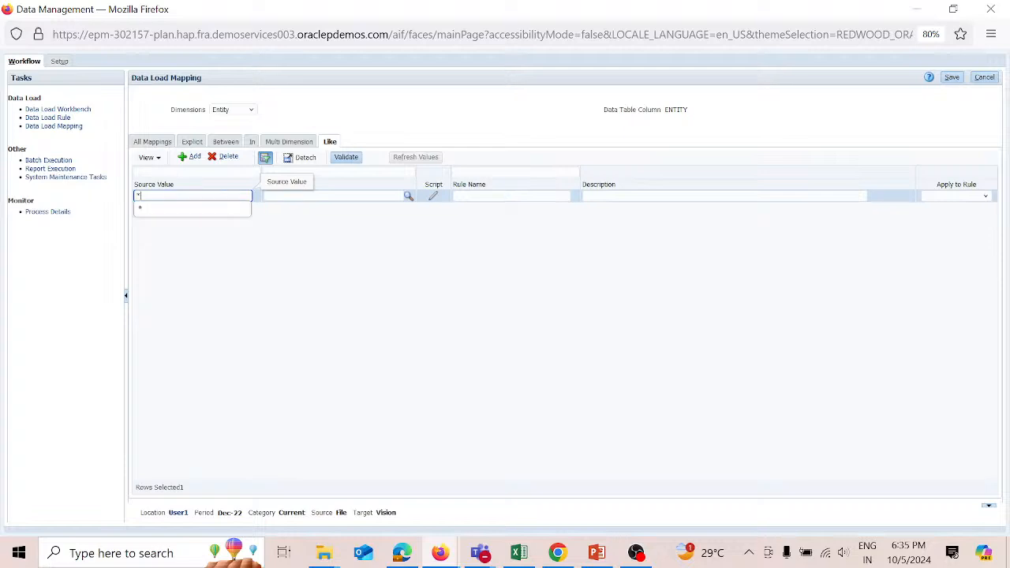
pyautogui.press('Tab')
pyautogui.write('*')
pyautogui.click(513, 196)
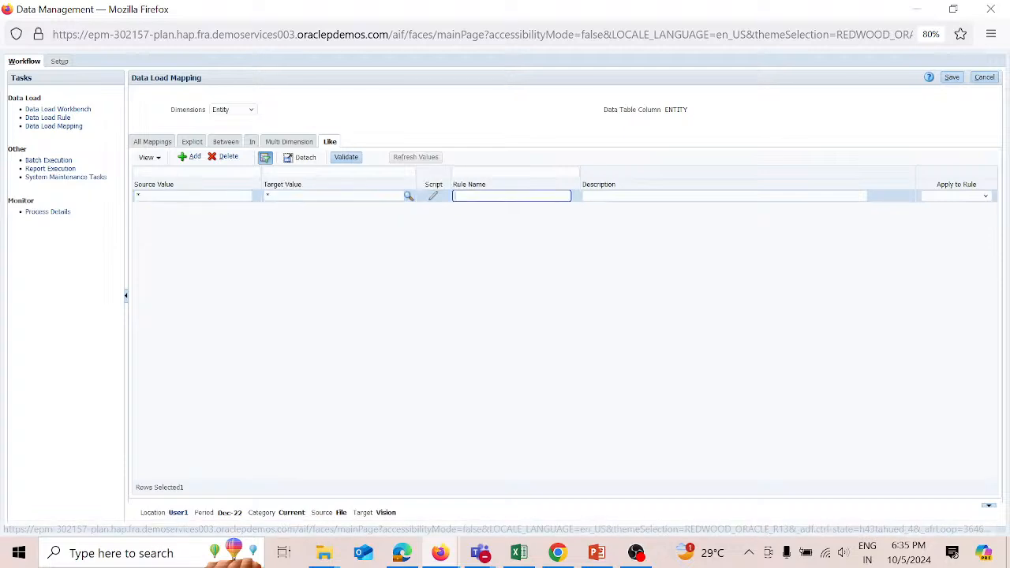
pyautogui.write('R2')
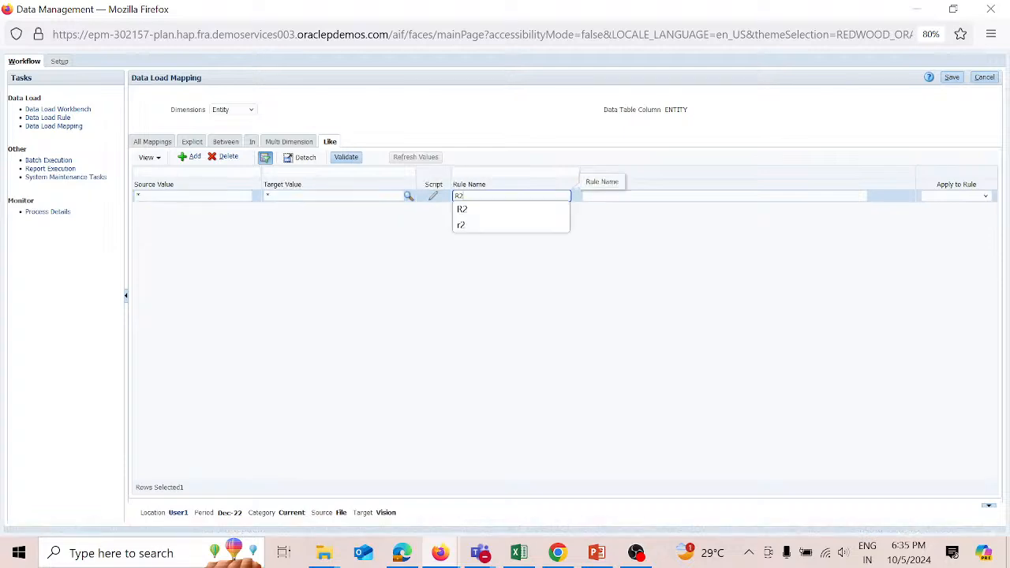
pyautogui.click(951, 77)
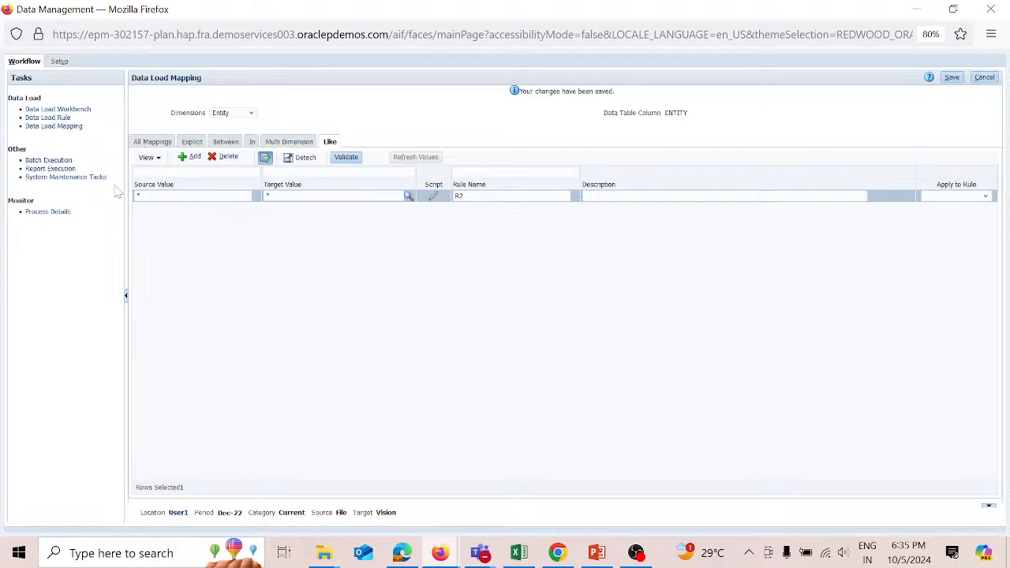
# Step: Create a data load rule named User1 that uses the User1 import format, and save it
pyautogui.click(66, 117)
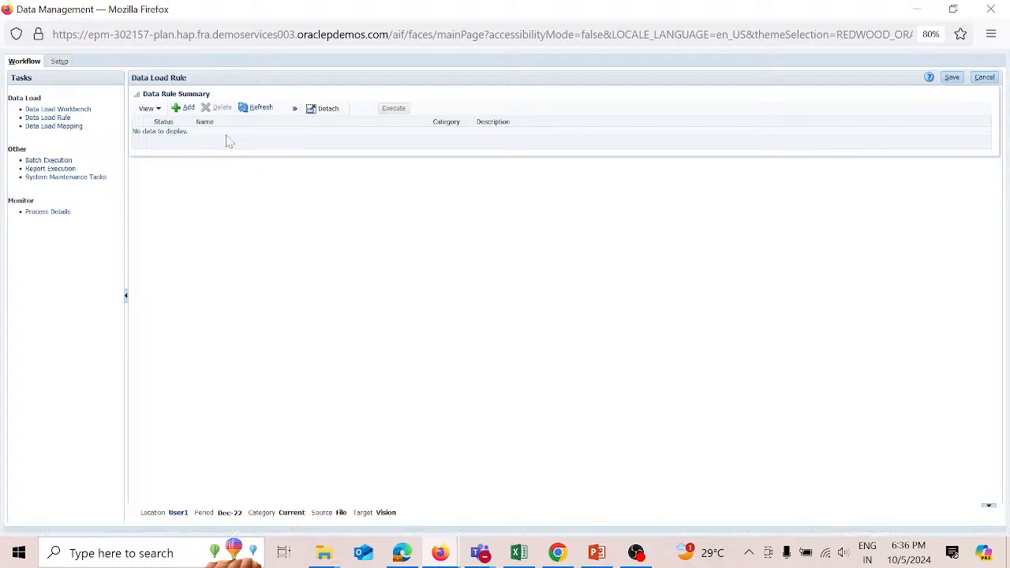
pyautogui.click(188, 108)
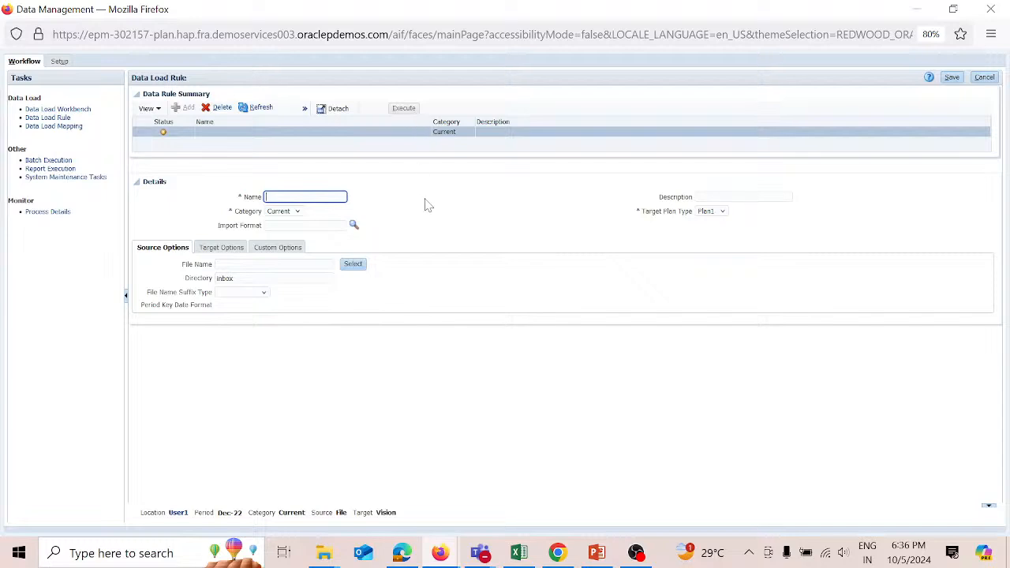
pyautogui.write('User1')
pyautogui.press('Tab')
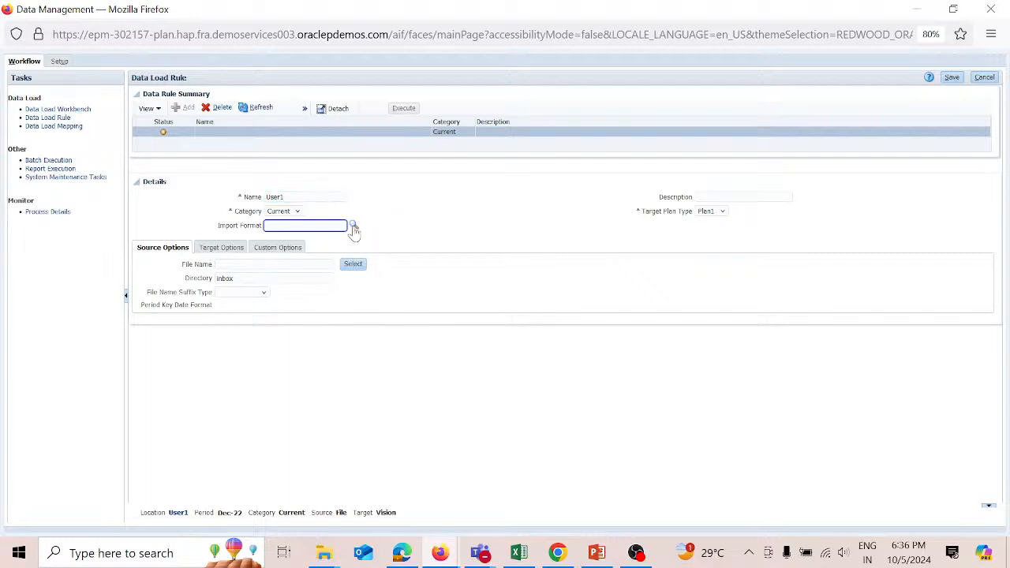
pyautogui.click(354, 226)
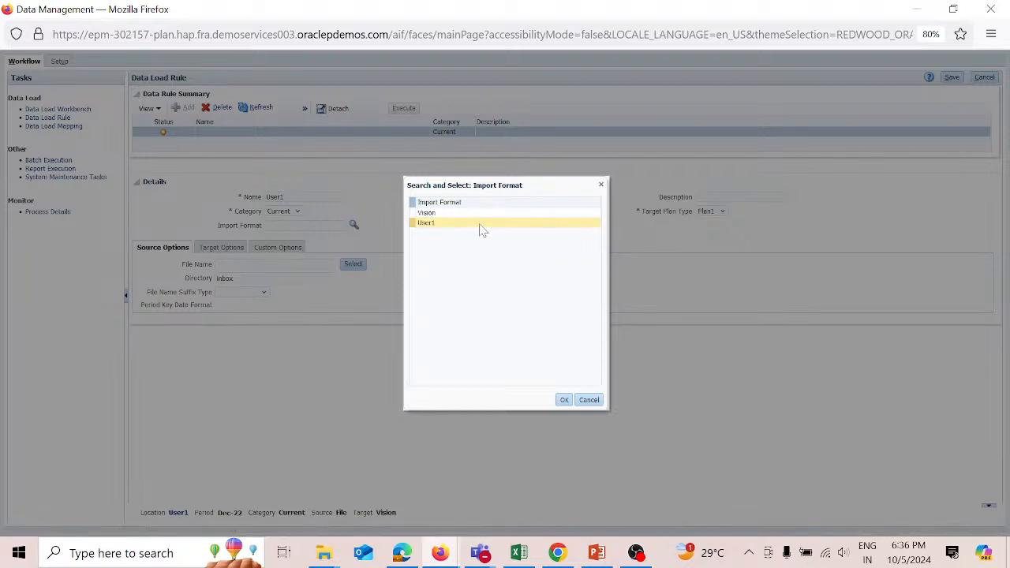
pyautogui.click(478, 224)
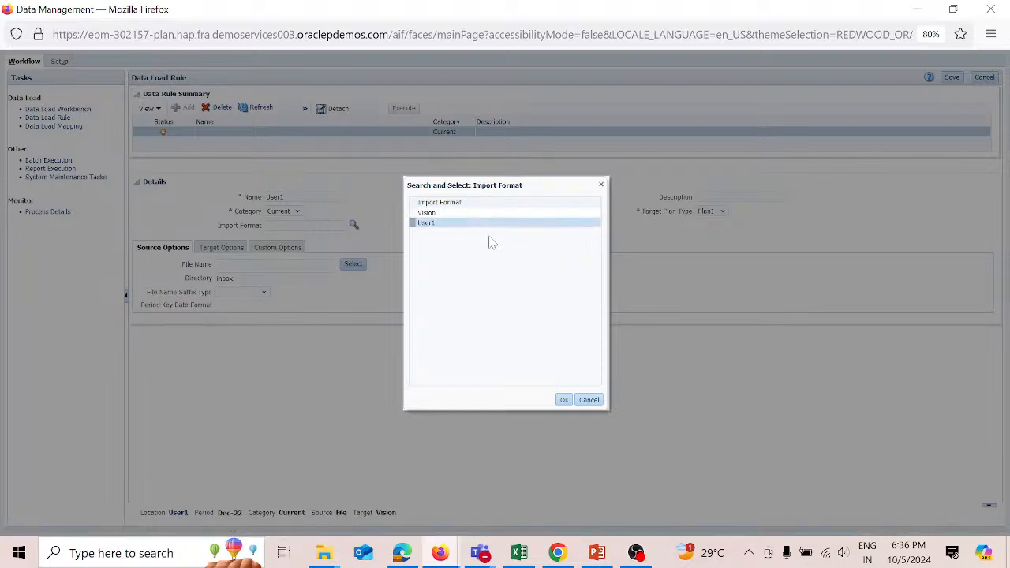
pyautogui.click(564, 399)
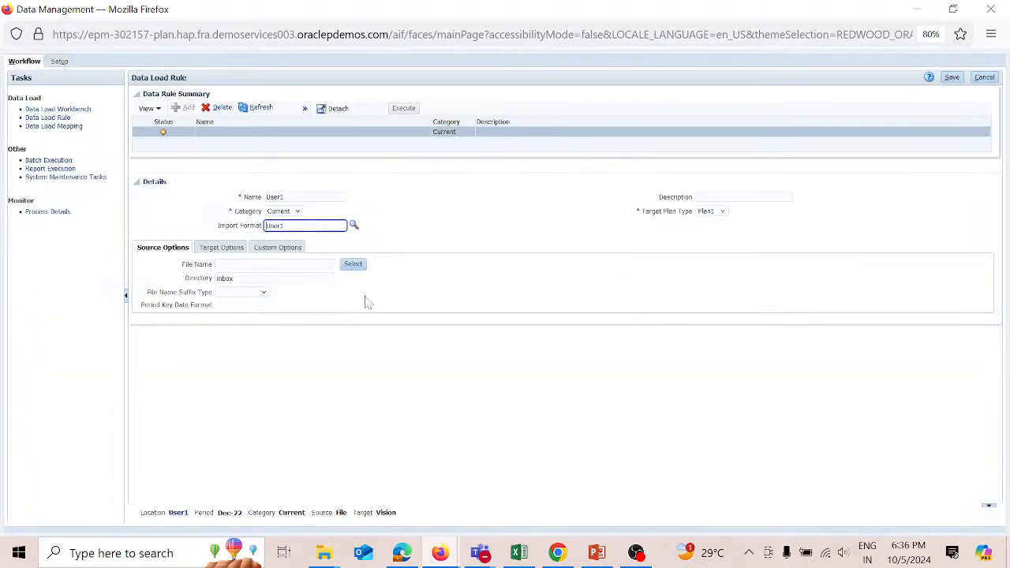
pyautogui.click(951, 78)
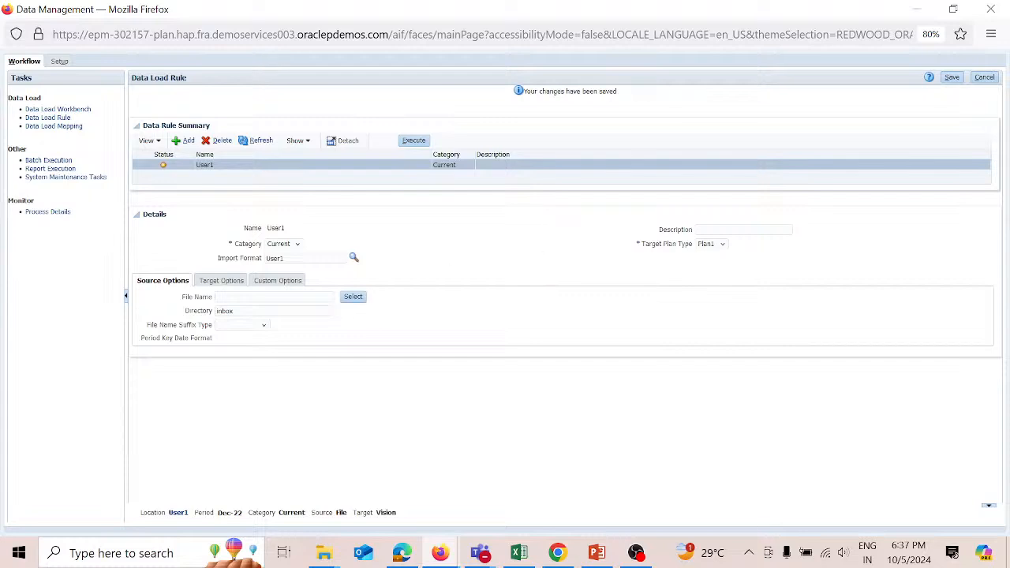
# Step: Close Data Management and sign out of the User1 session
pyautogui.click(274, 298)
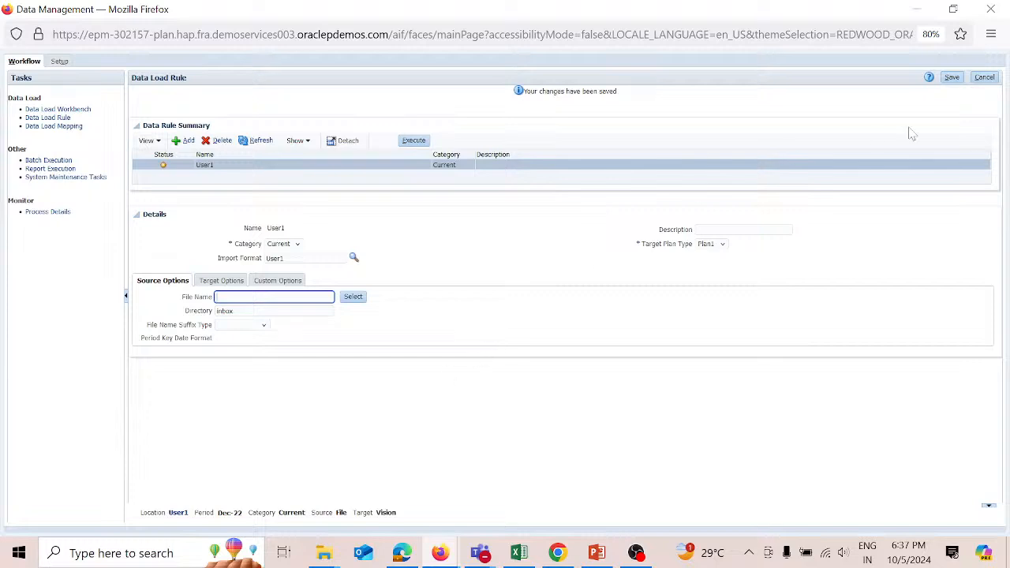
pyautogui.click(990, 9)
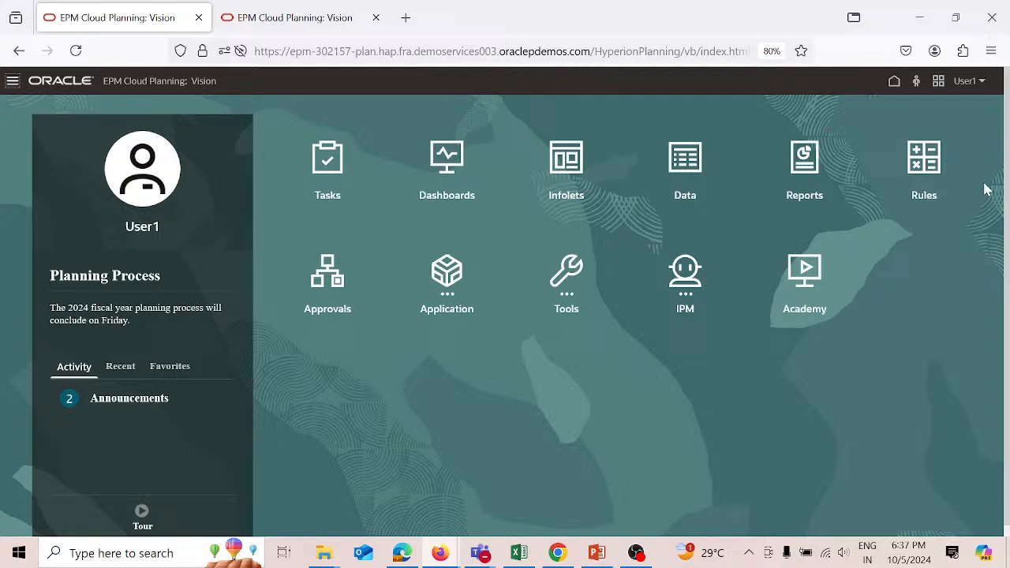
pyautogui.click(982, 81)
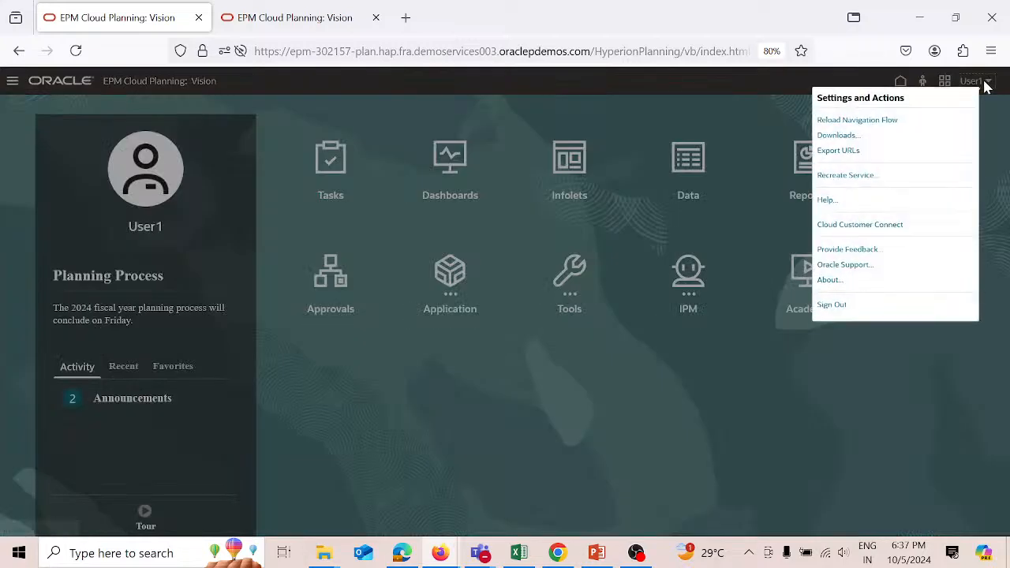
pyautogui.click(833, 305)
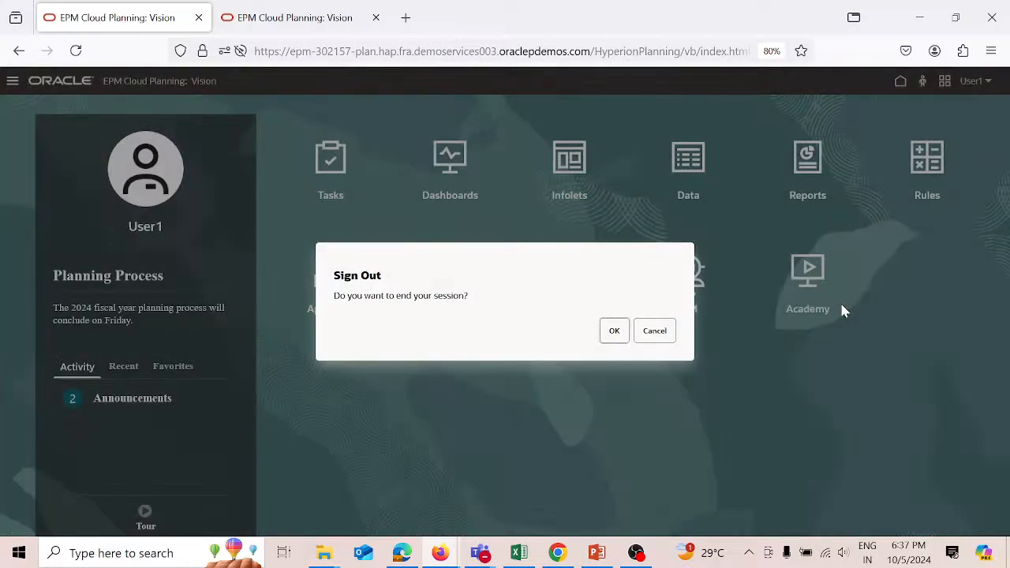
pyautogui.click(613, 331)
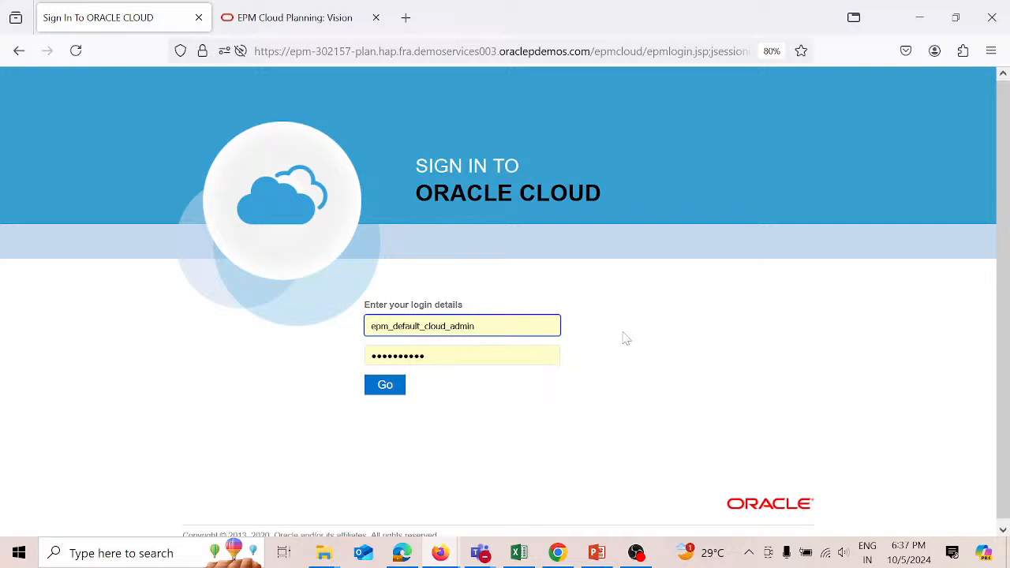
# Step: Sign in as User2 by entering the user name and account password, and decline saving the password in the browser
pyautogui.press('BackSpace')
pyautogui.press('BackSpace')
pyautogui.press('BackSpace')
pyautogui.press('BackSpace')
pyautogui.press('BackSpace')
pyautogui.press('BackSpace')
pyautogui.press('BackSpace')
pyautogui.press('BackSpace')
pyautogui.press('BackSpace')
pyautogui.press('BackSpace')
pyautogui.press('BackSpace')
pyautogui.press('BackSpace')
pyautogui.press('BackSpace')
pyautogui.press('BackSpace')
pyautogui.press('BackSpace')
pyautogui.press('BackSpace')
pyautogui.press('BackSpace')
pyautogui.press('BackSpace')
pyautogui.press('BackSpace')
pyautogui.press('BackSpace')
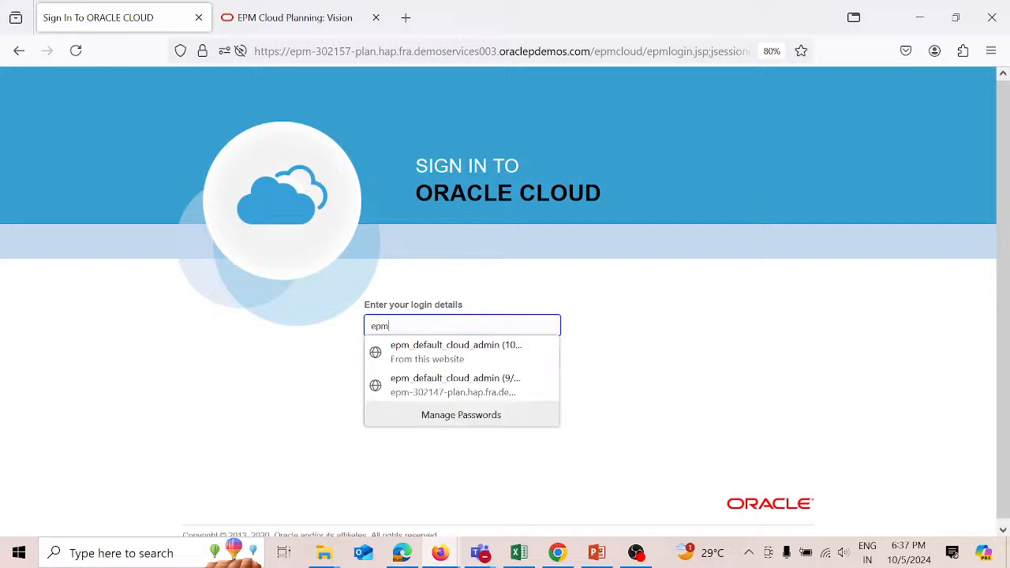
pyautogui.write('User2')
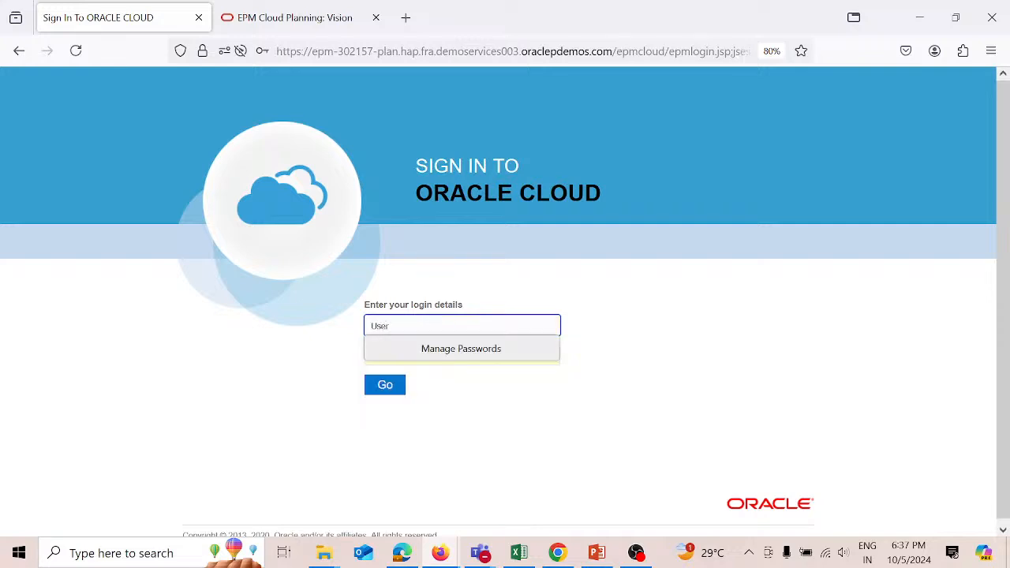
pyautogui.press('Tab')
pyautogui.write('****')
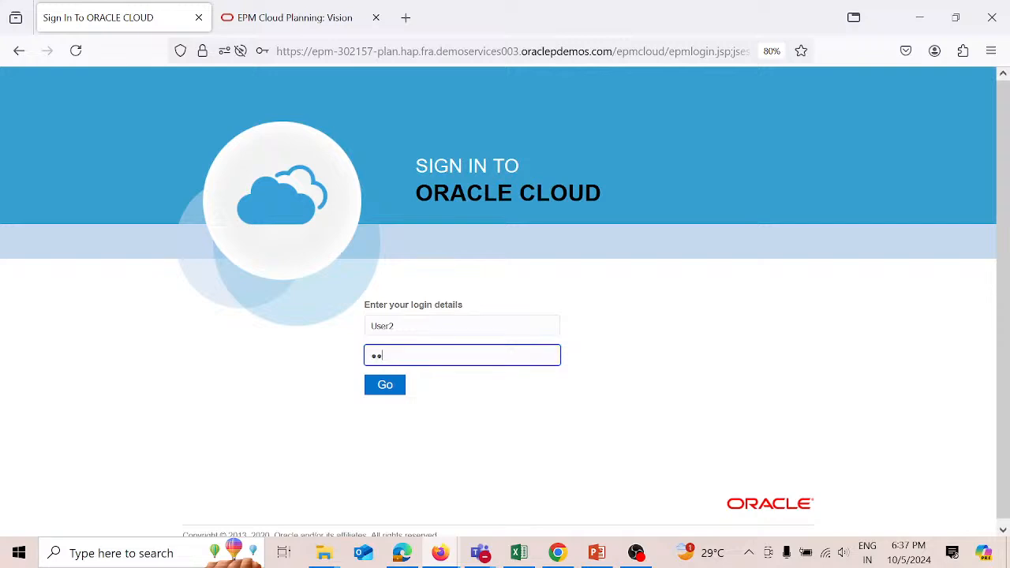
pyautogui.press('Return')
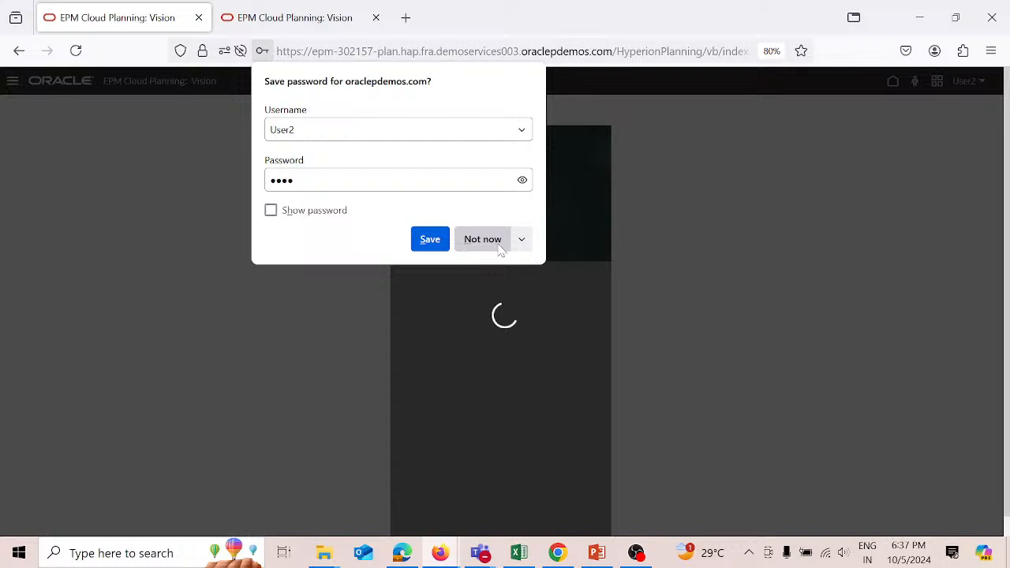
pyautogui.click(497, 244)
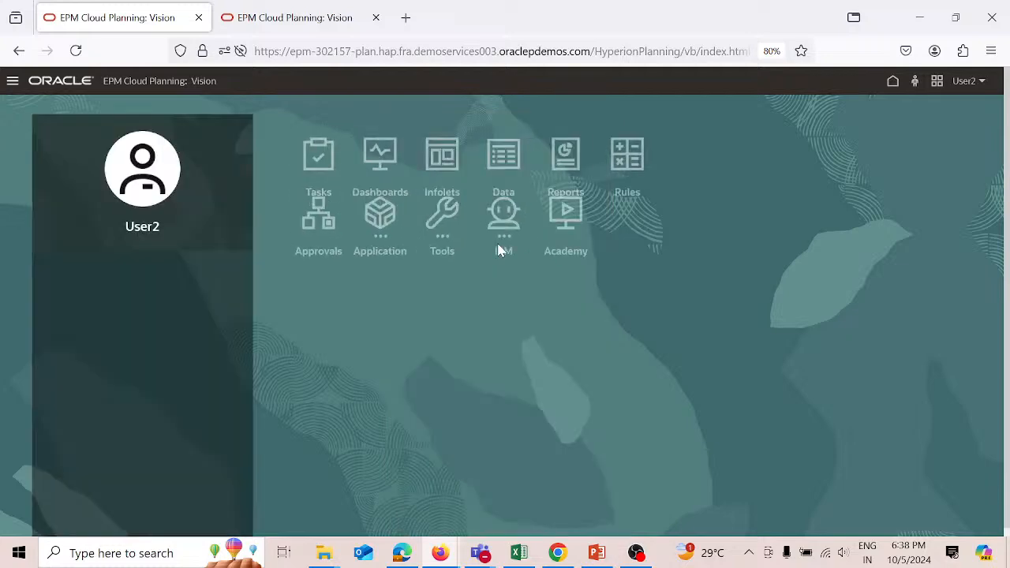
# Step: Open Data Management as User2 and examine the User1 data load rule and its execution options without running it
pyautogui.click(12, 82)
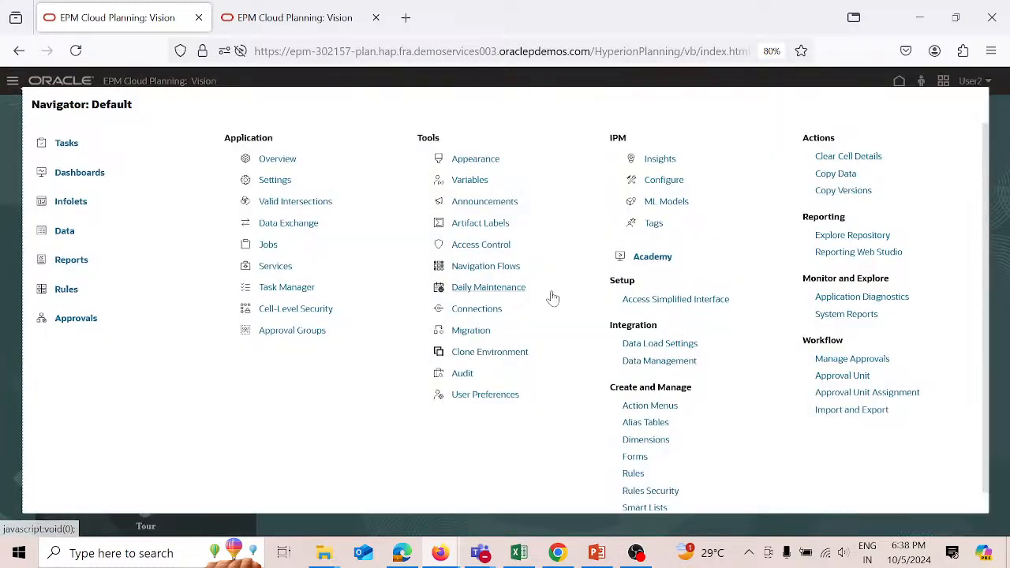
pyautogui.click(690, 363)
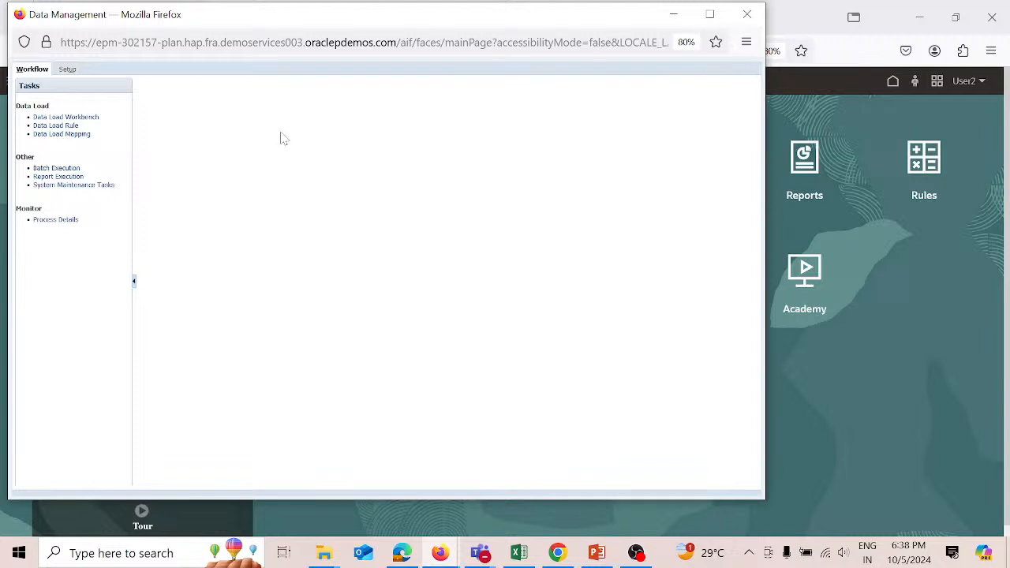
pyautogui.click(72, 124)
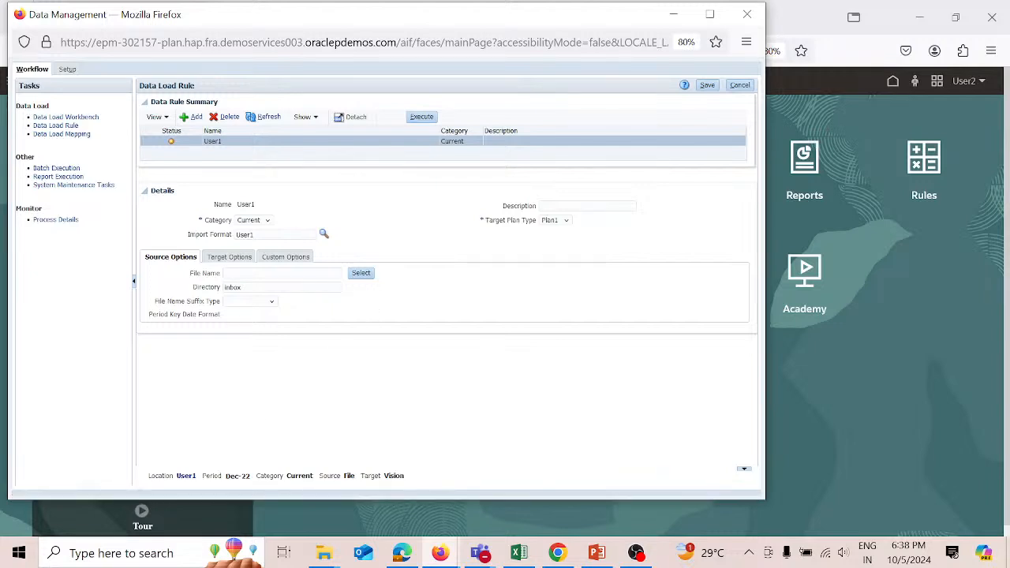
pyautogui.click(281, 272)
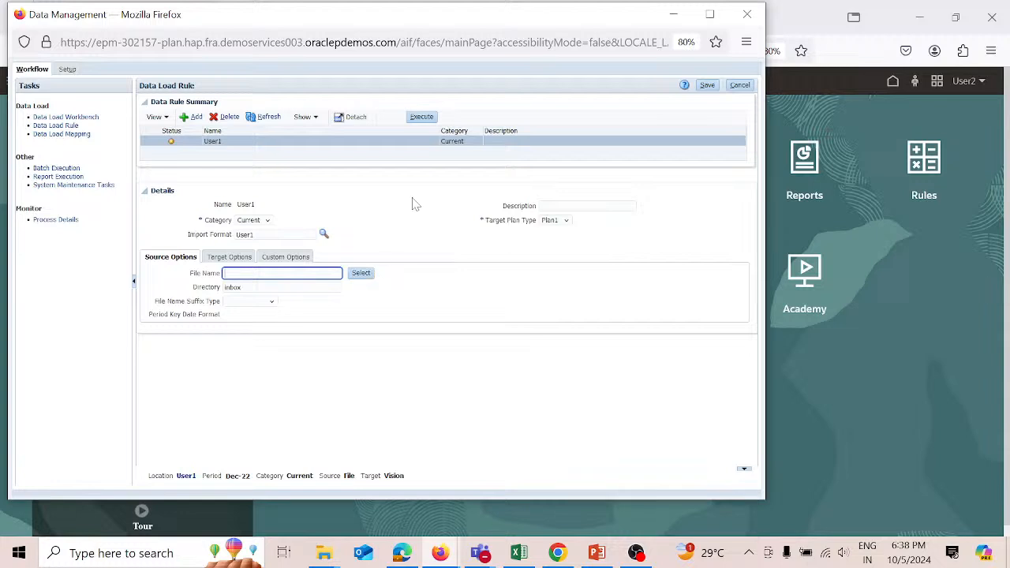
pyautogui.click(422, 118)
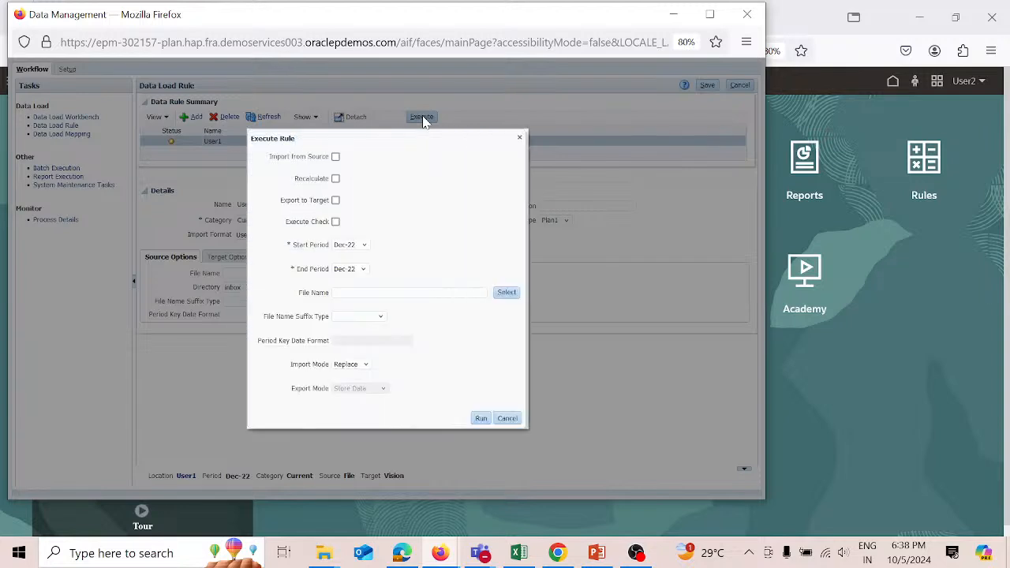
pyautogui.click(512, 421)
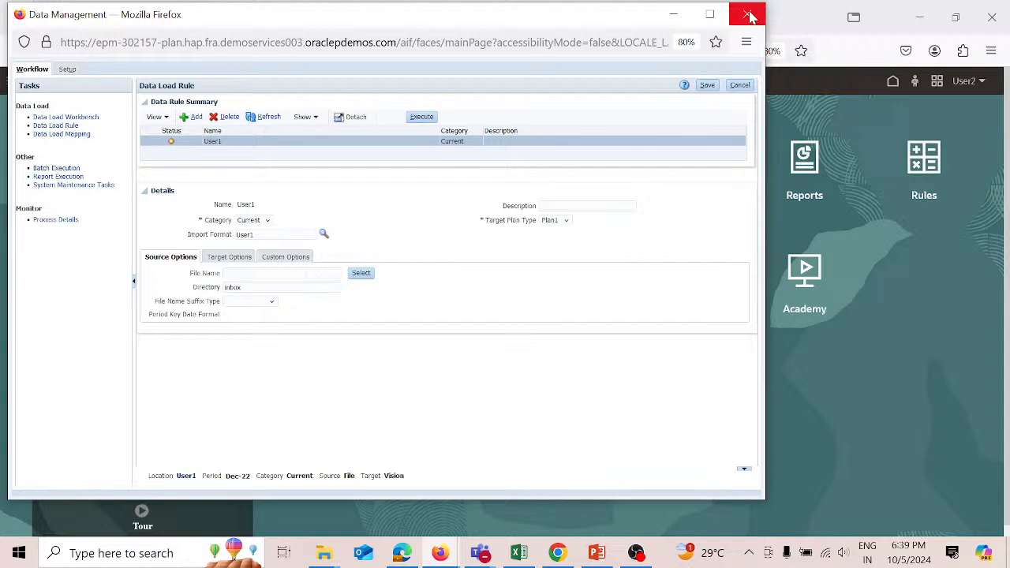
# Step: View the Security Settings in the Data Management setup, and close the Data Management window
pyautogui.click(66, 69)
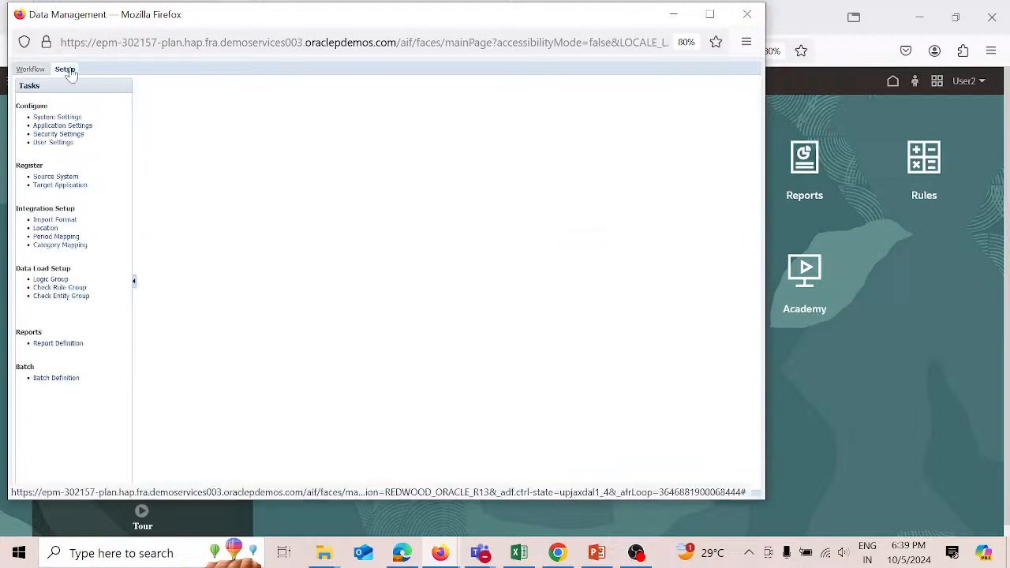
pyautogui.click(71, 135)
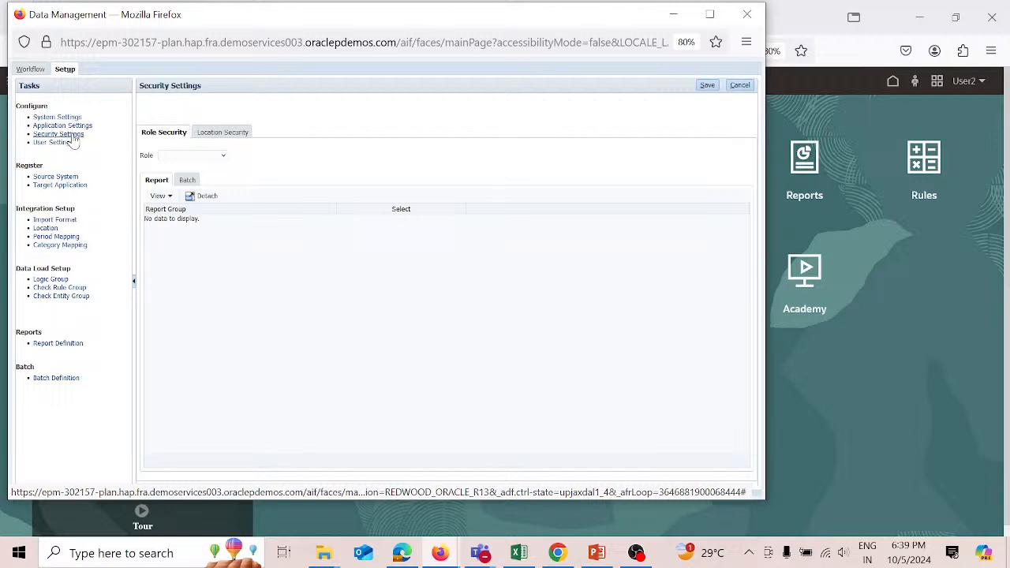
pyautogui.click(747, 15)
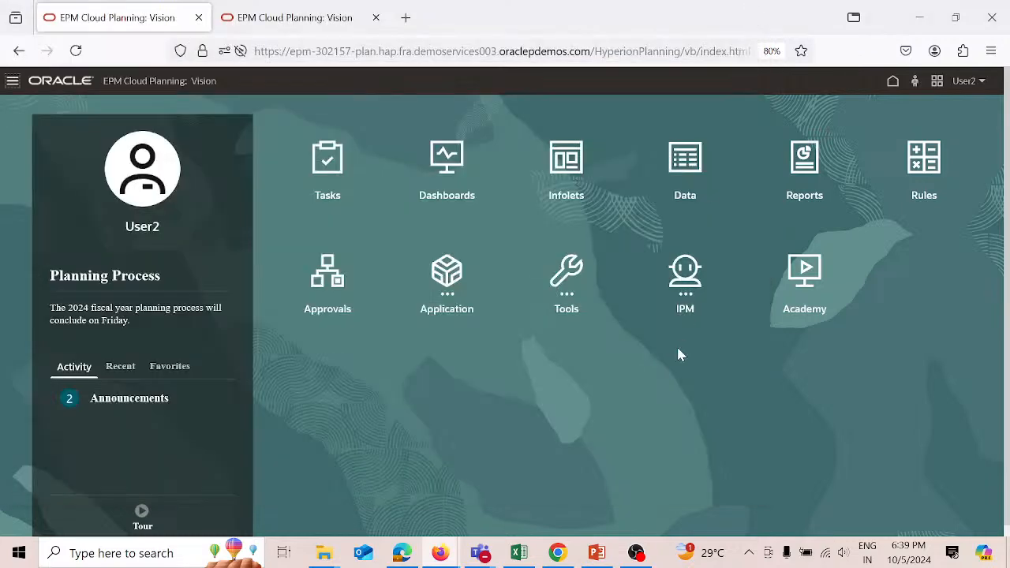
# Step: In the administrator session in Chrome, open the Data Management Security Settings and enable security by location
pyautogui.click(560, 554)
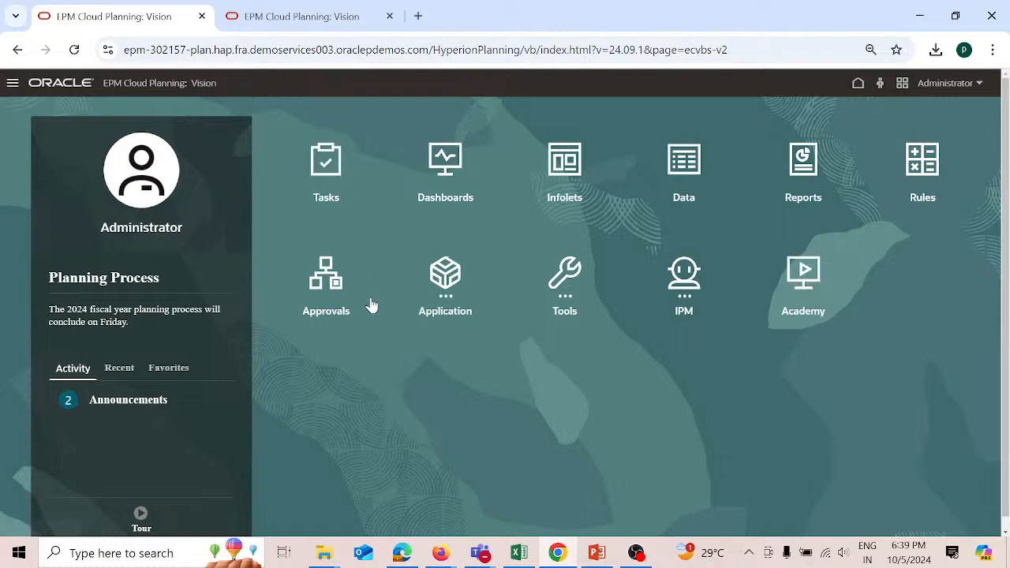
pyautogui.click(13, 86)
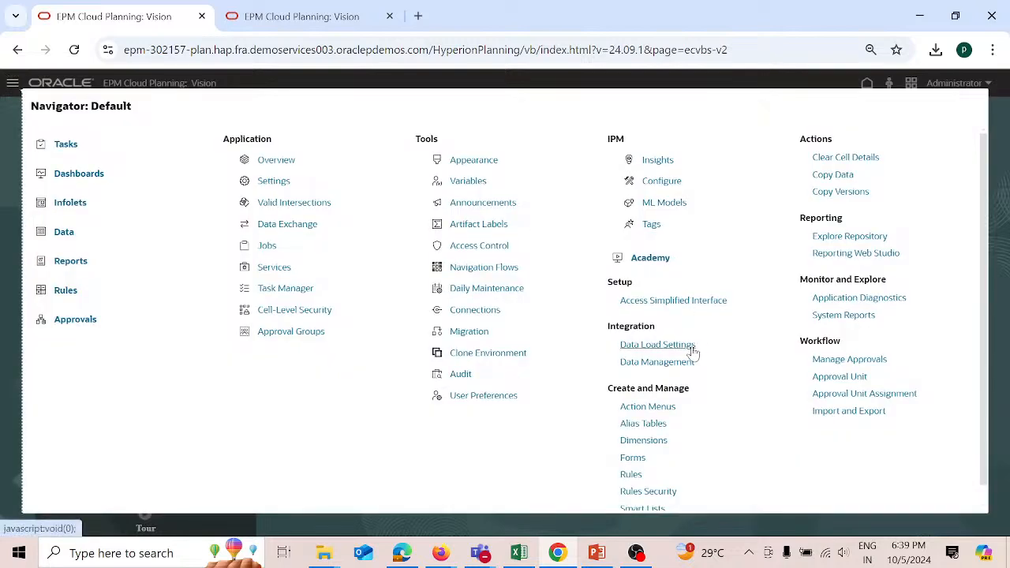
pyautogui.click(684, 363)
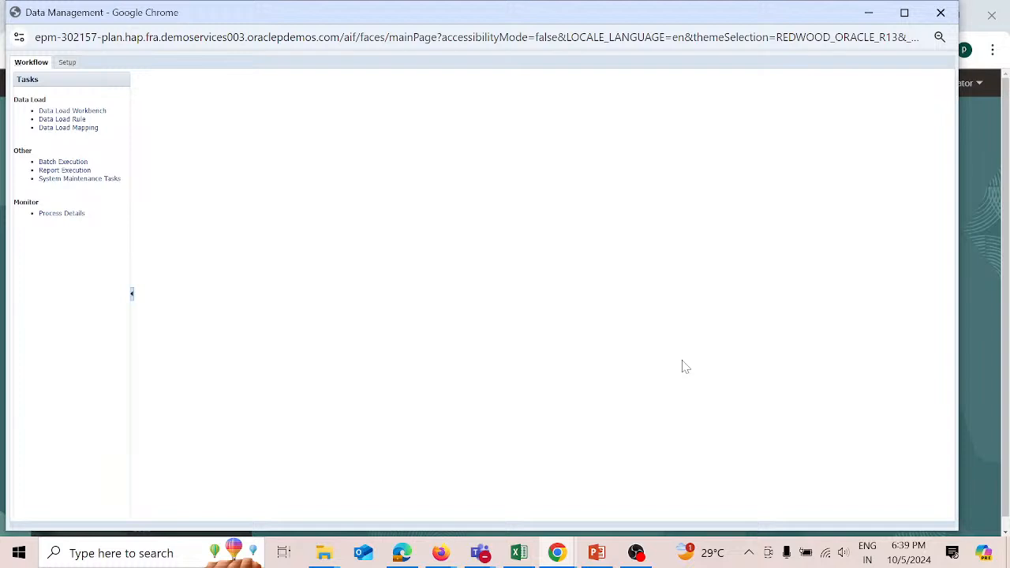
pyautogui.click(67, 67)
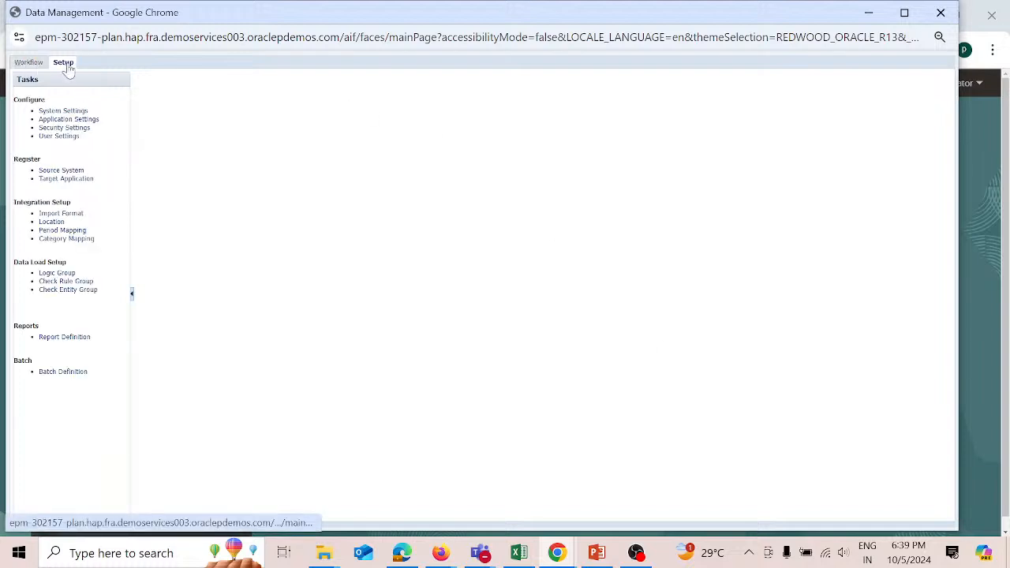
pyautogui.click(79, 128)
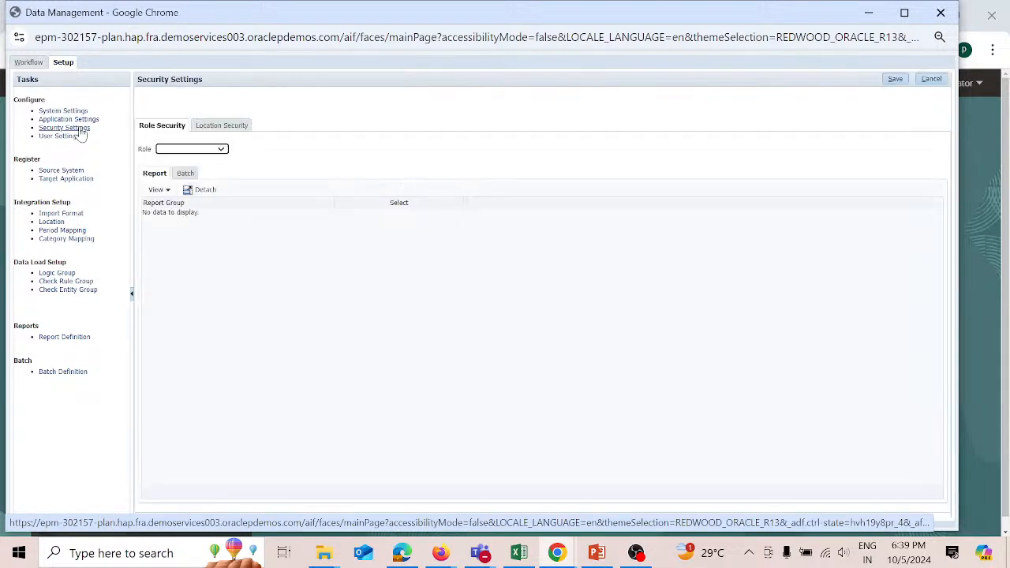
pyautogui.click(240, 130)
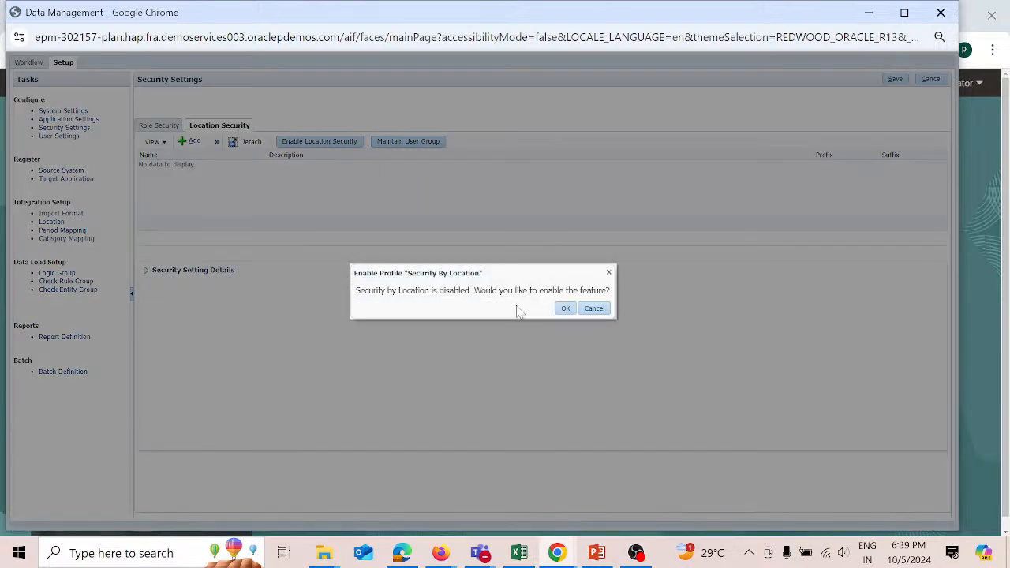
pyautogui.click(566, 309)
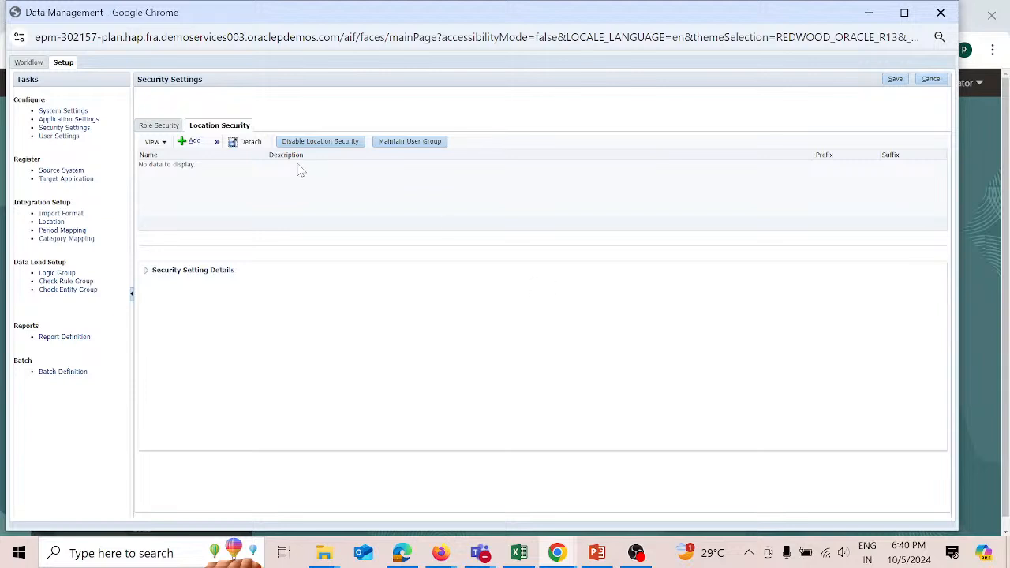
# Step: Add a location security entry with prefix DM and suffix Group, save it, and generate the user groups for all locations
pyautogui.click(194, 145)
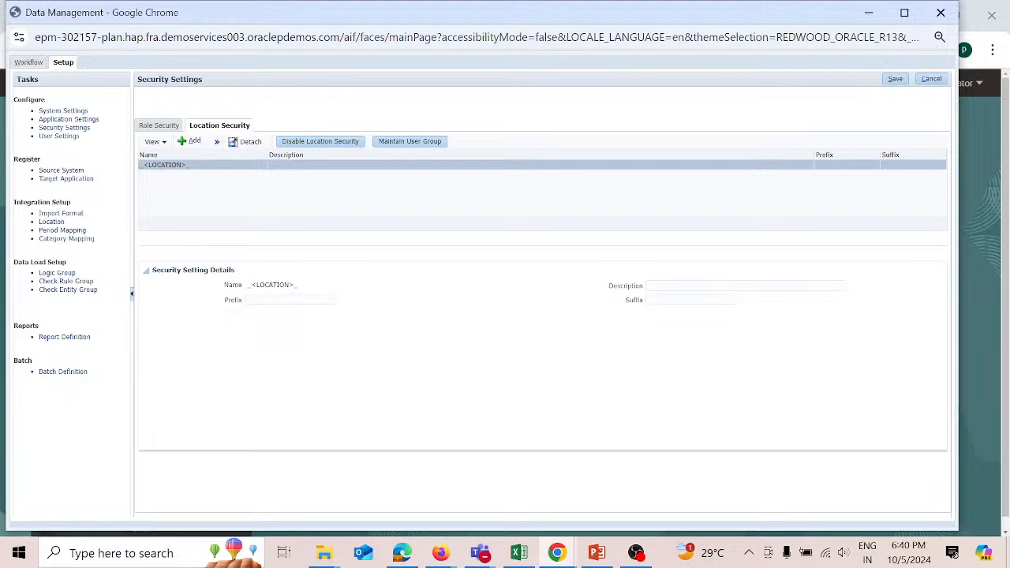
pyautogui.click(289, 300)
pyautogui.write('DM')
pyautogui.click(690, 300)
pyautogui.write('Group')
pyautogui.click(896, 81)
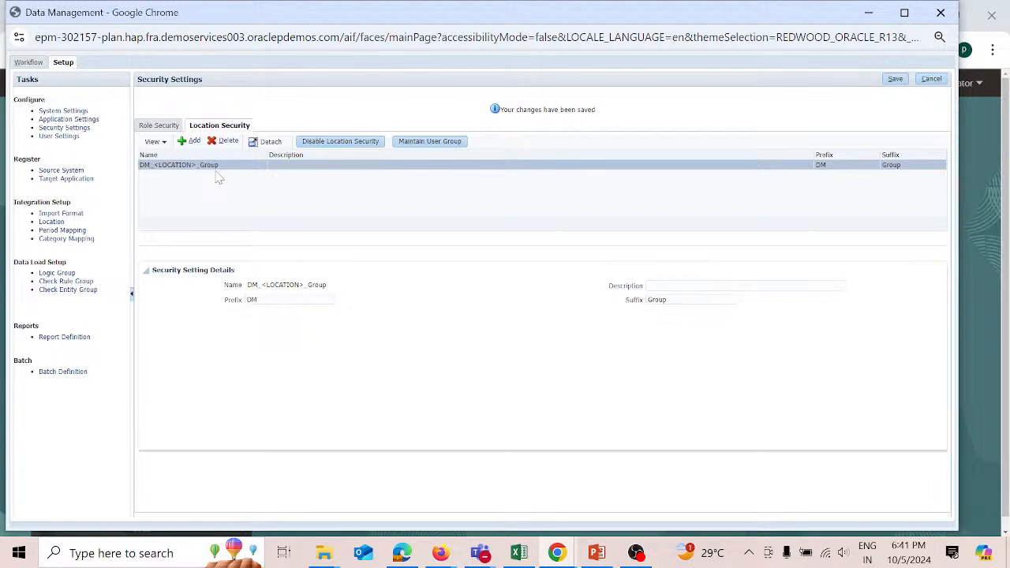
pyautogui.click(453, 144)
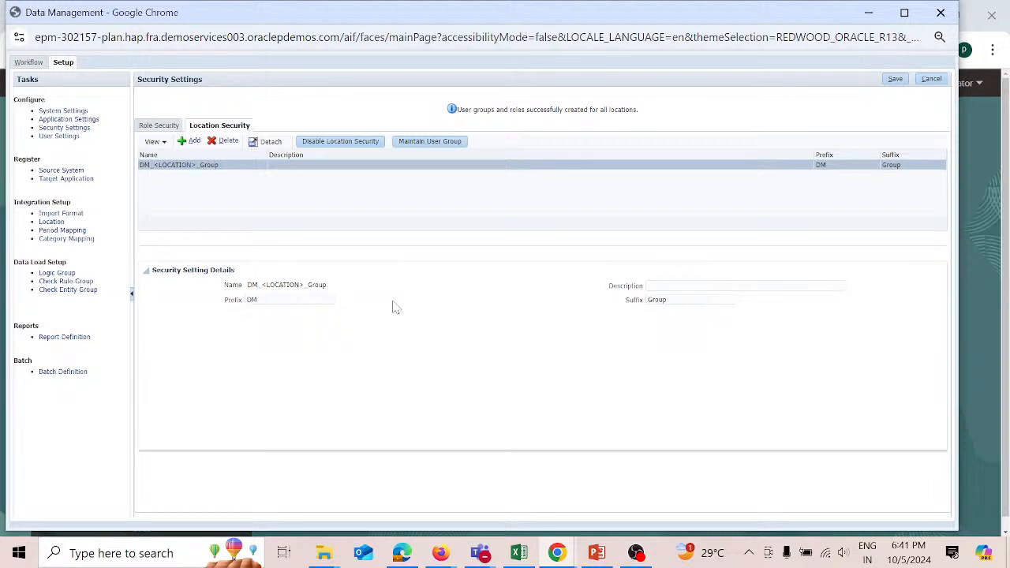
# Step: Return to the Planning home page, open DM_User1_Group for editing in Access Control, and list all available groups
pyautogui.click(987, 187)
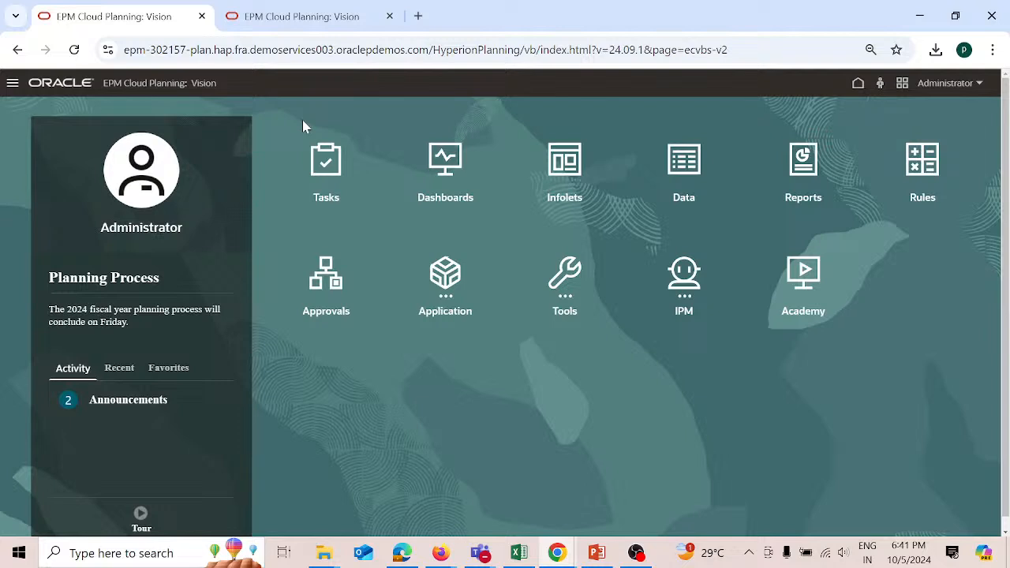
pyautogui.click(565, 280)
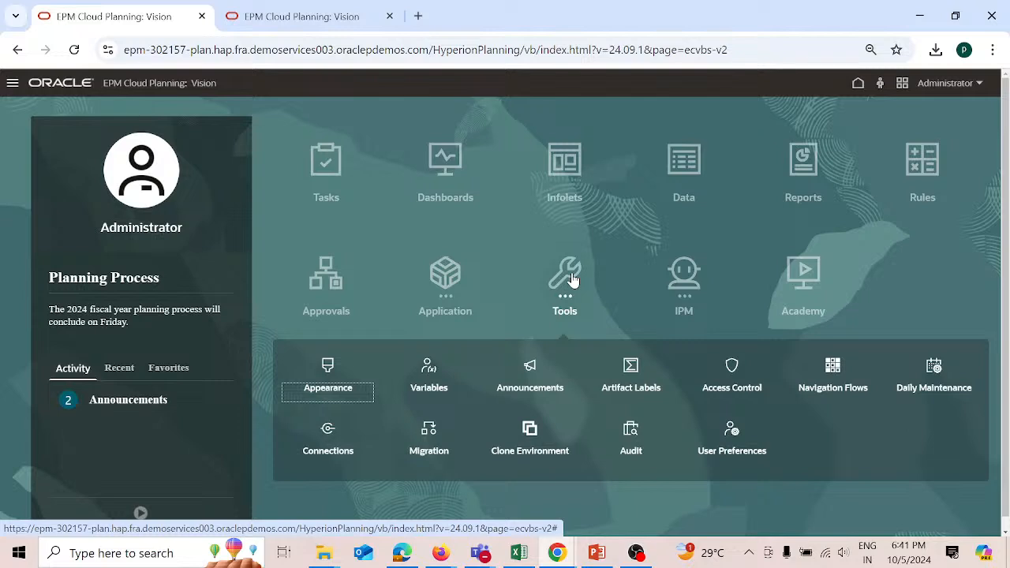
pyautogui.click(734, 370)
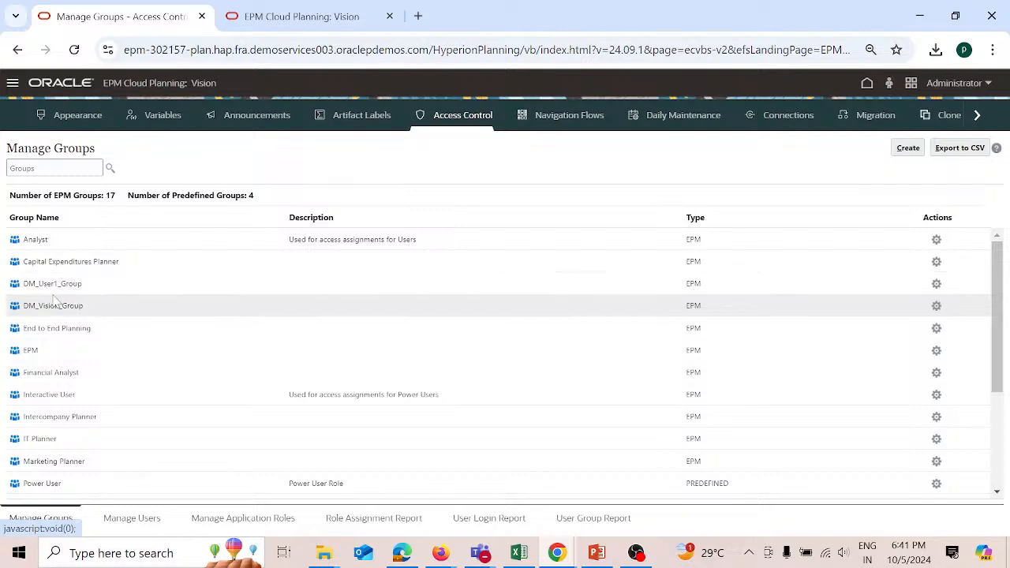
pyautogui.click(90, 285)
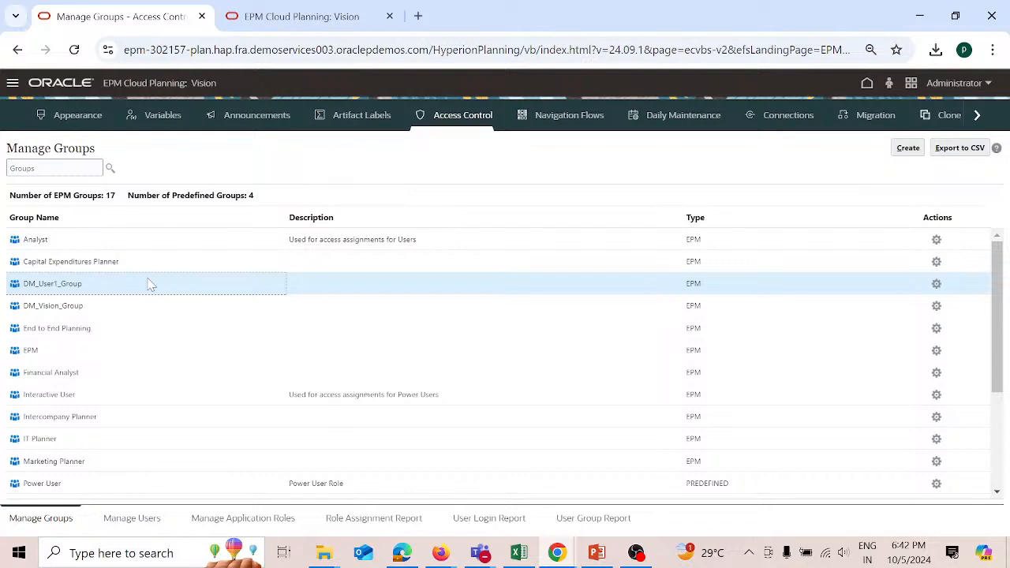
pyautogui.click(937, 285)
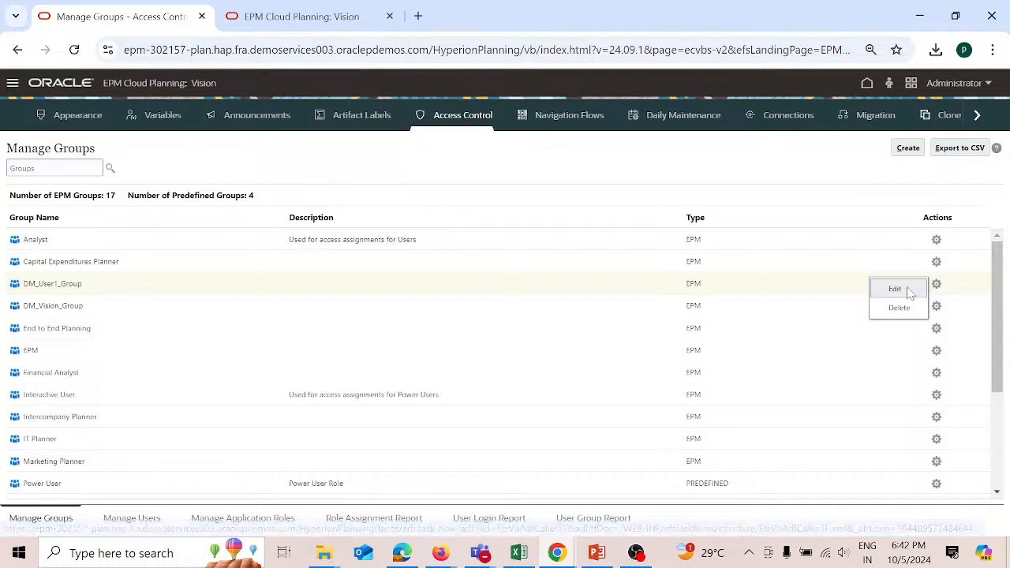
pyautogui.click(905, 288)
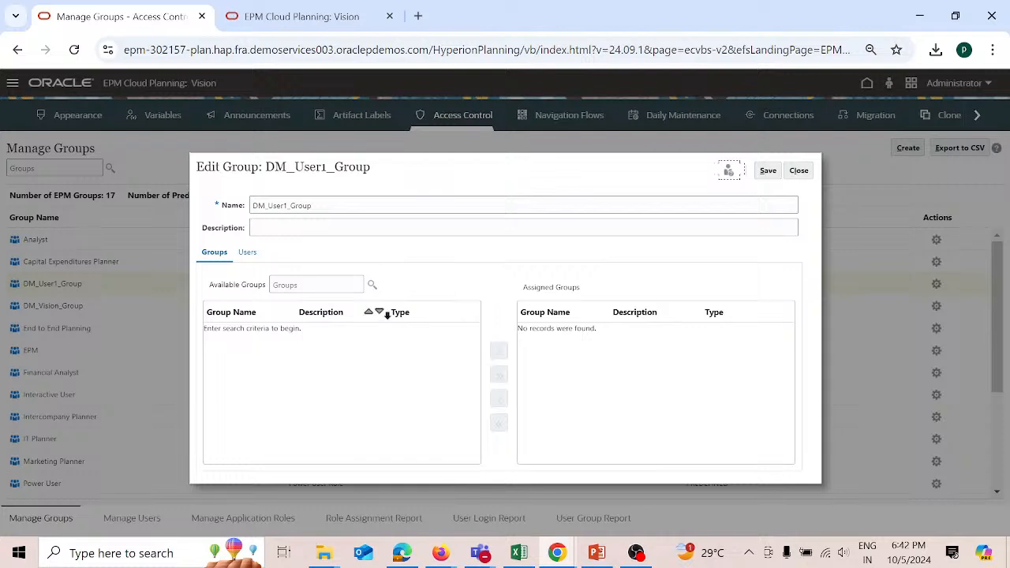
pyautogui.click(372, 286)
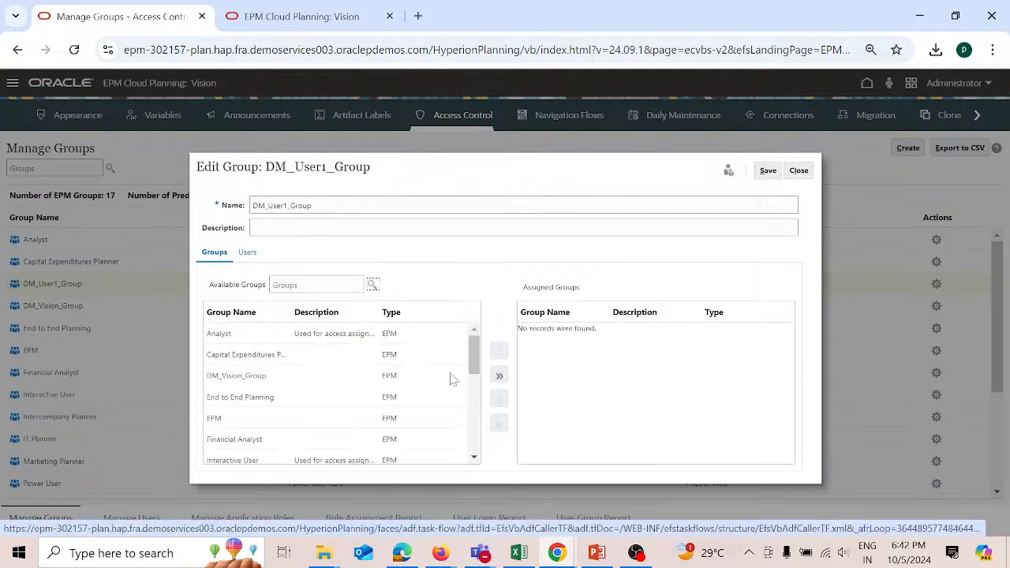
# Step: Examine the full list of EPM and predefined groups available for assignment to DM_User1_Group
pyautogui.click(474, 457)
pyautogui.click(478, 457)
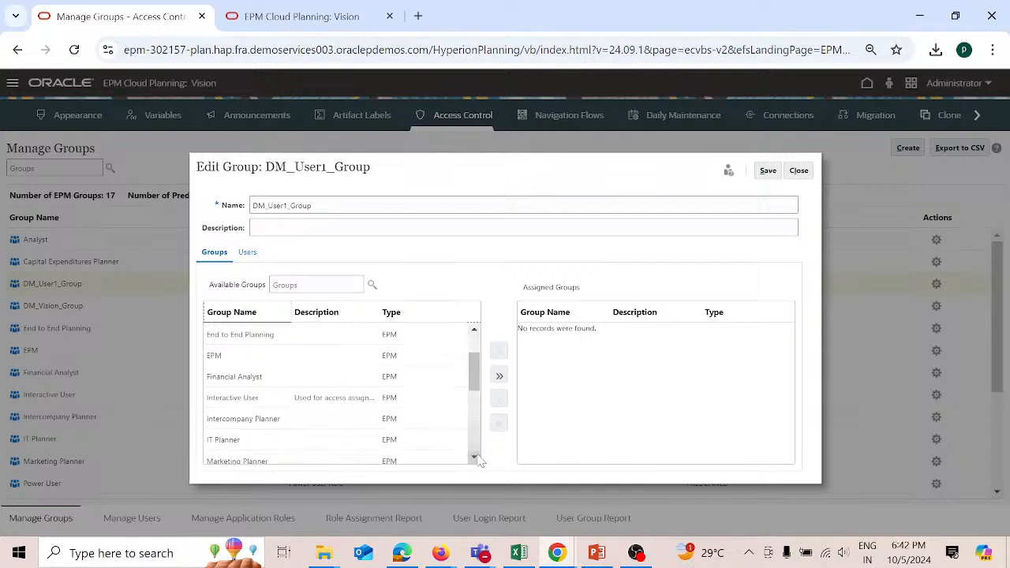
pyautogui.click(477, 457)
pyautogui.click(477, 457)
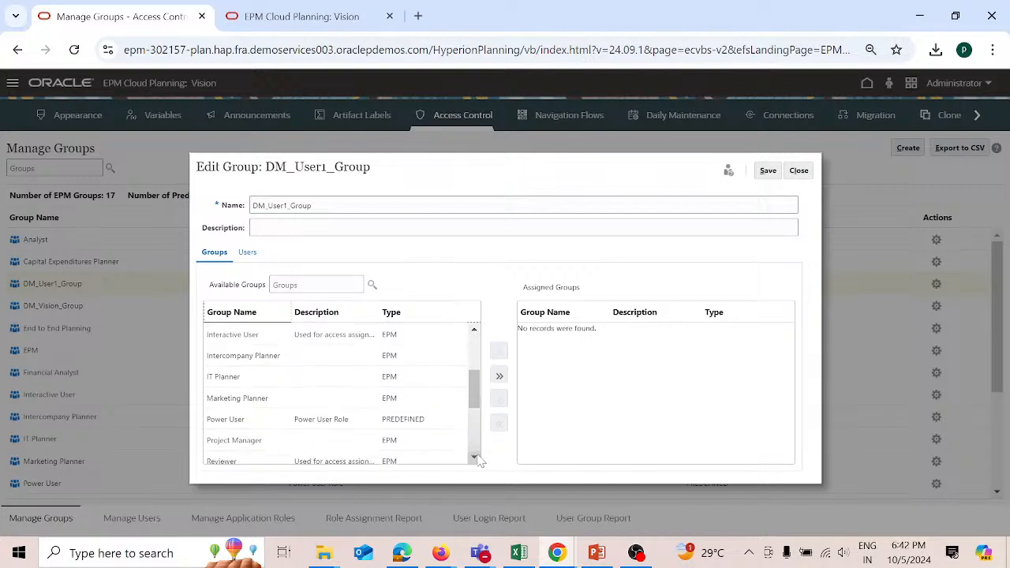
pyautogui.click(474, 456)
pyautogui.click(474, 457)
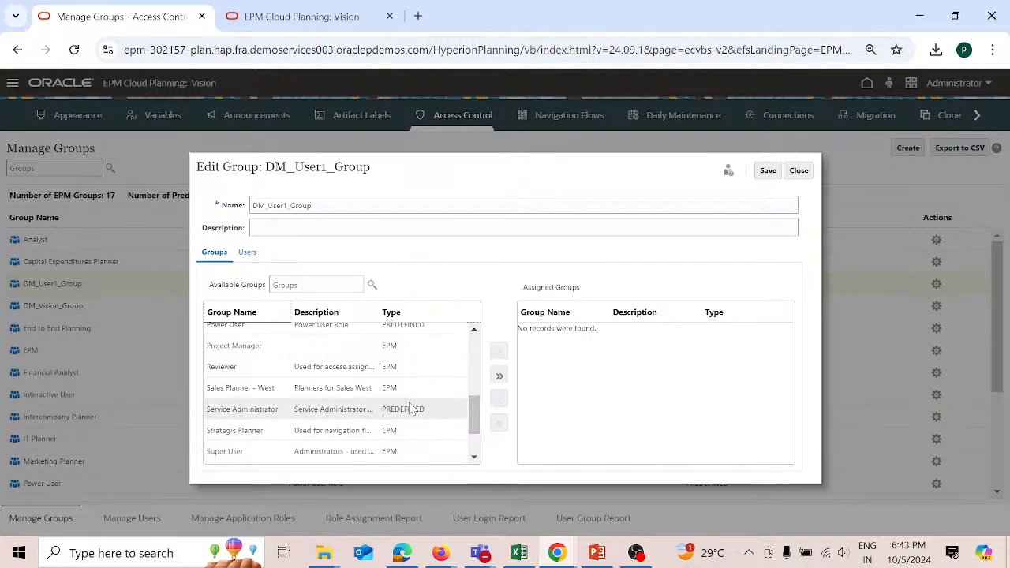
pyautogui.scroll(-2, 409, 408)
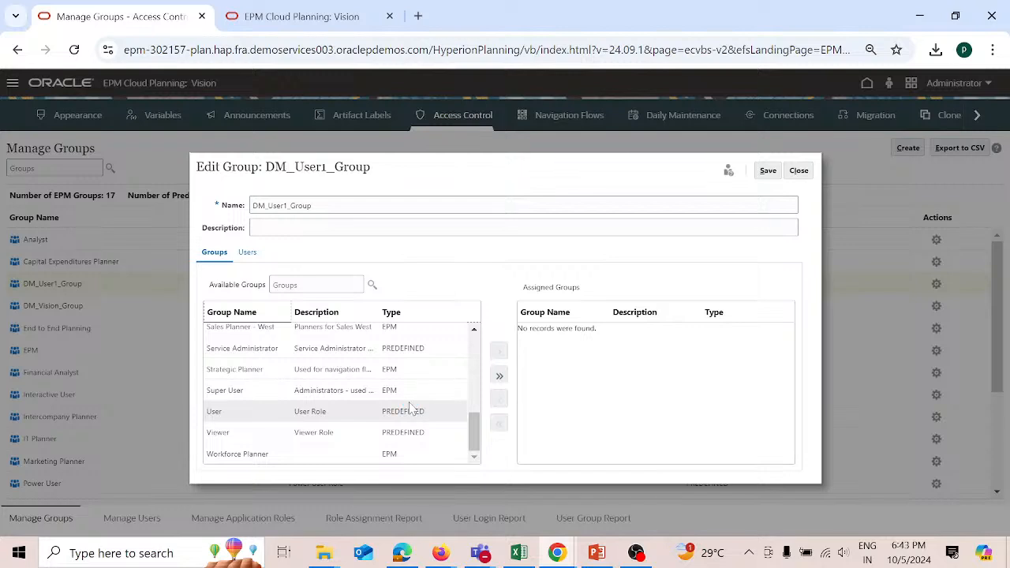
pyautogui.scroll(2, 409, 407)
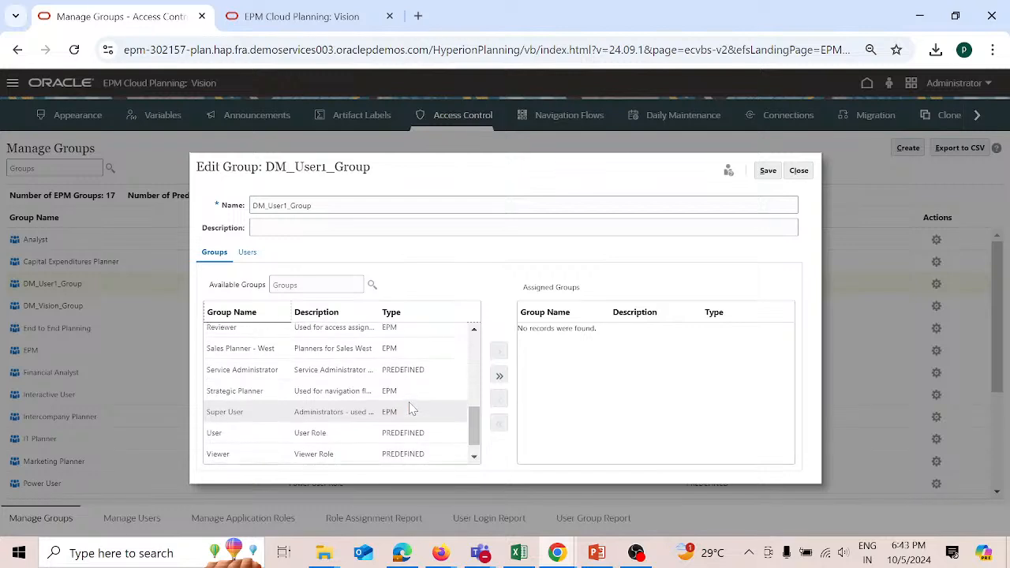
pyautogui.scroll(1, 409, 407)
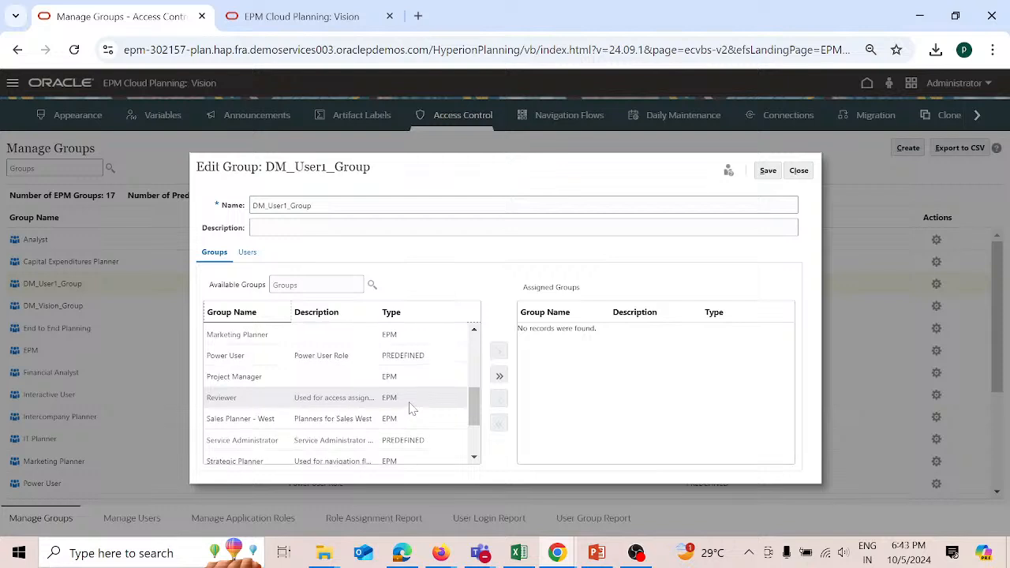
pyautogui.scroll(3, 410, 407)
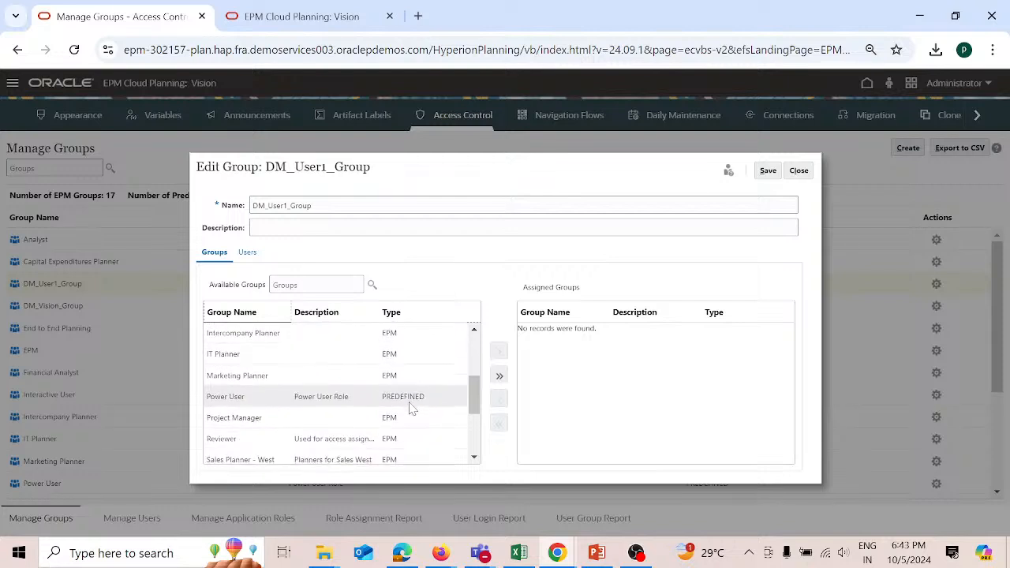
pyautogui.scroll(2, 410, 407)
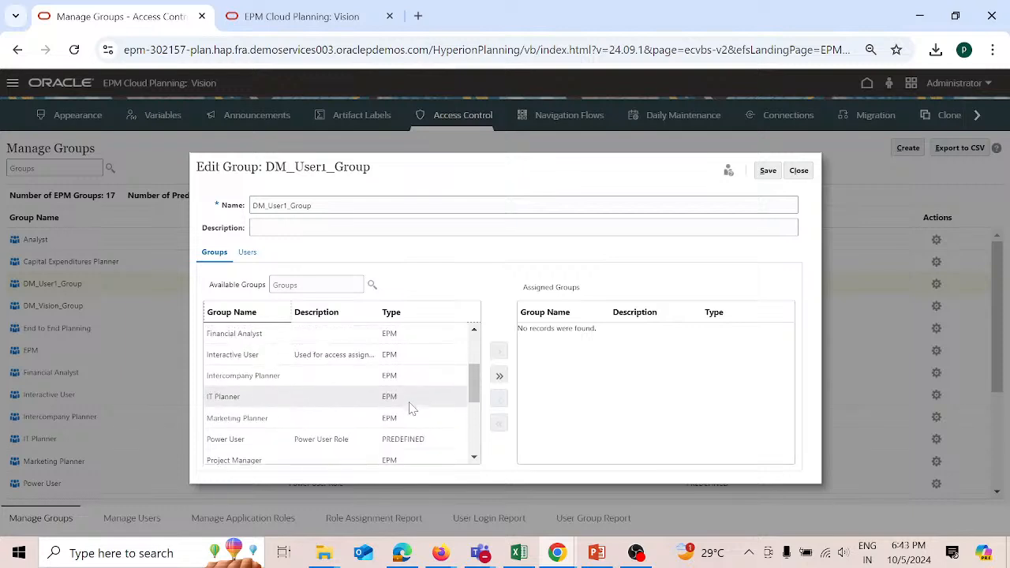
pyautogui.scroll(4, 409, 407)
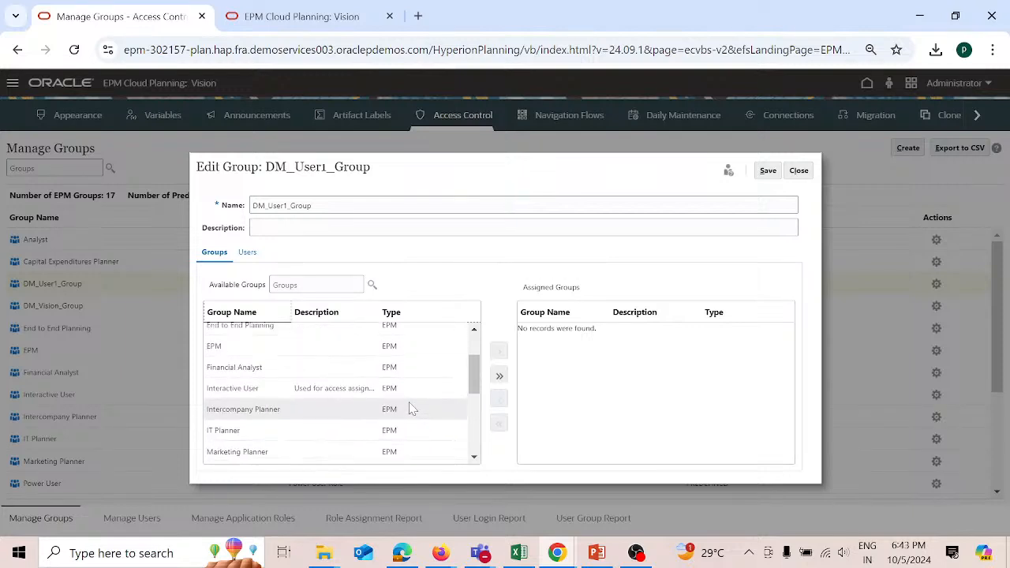
pyautogui.scroll(1, 409, 407)
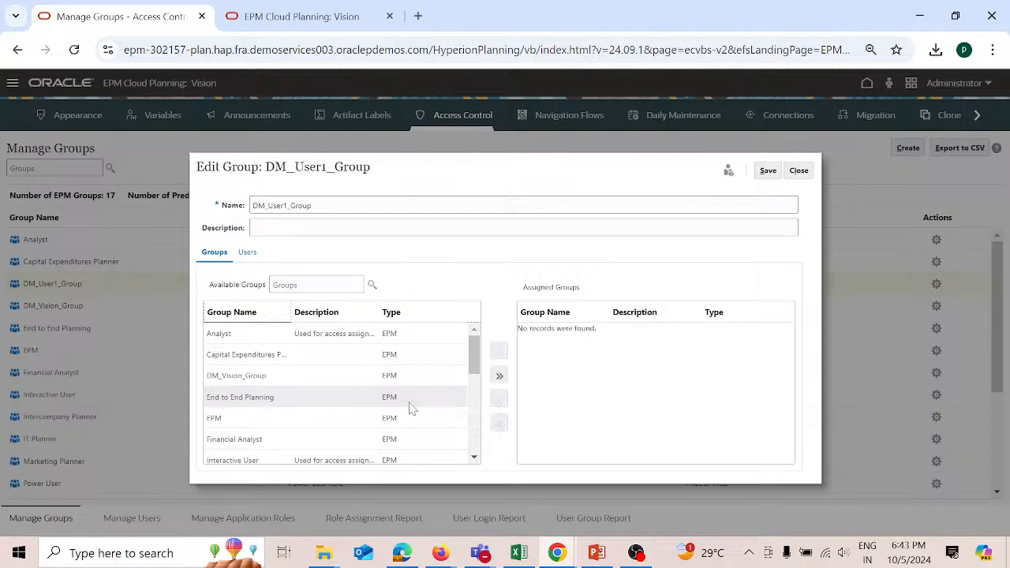
# Step: Assign the Sales Planner - West group to DM_User1_Group and save the group
pyautogui.scroll(-1, 410, 408)
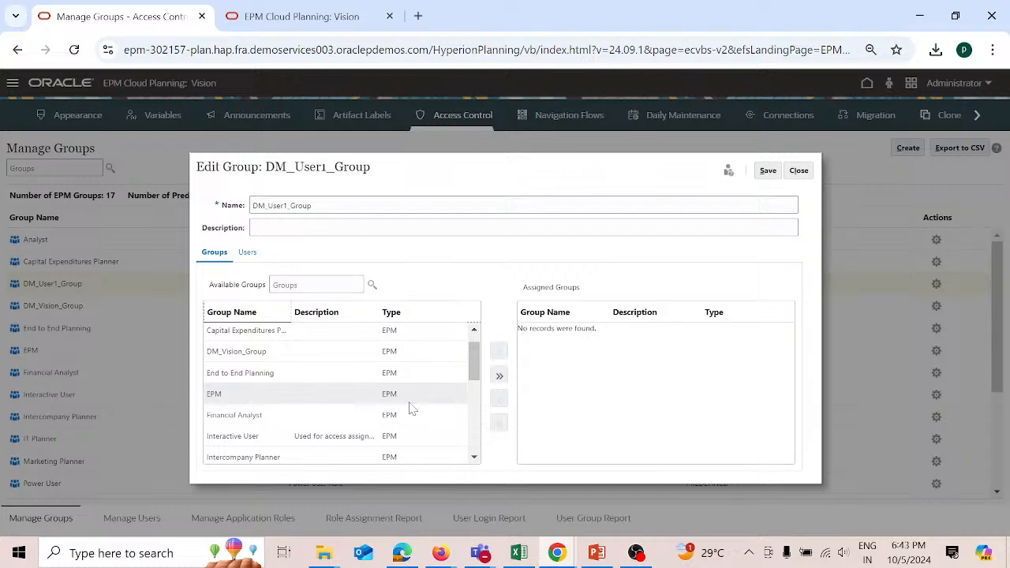
pyautogui.scroll(-6, 410, 407)
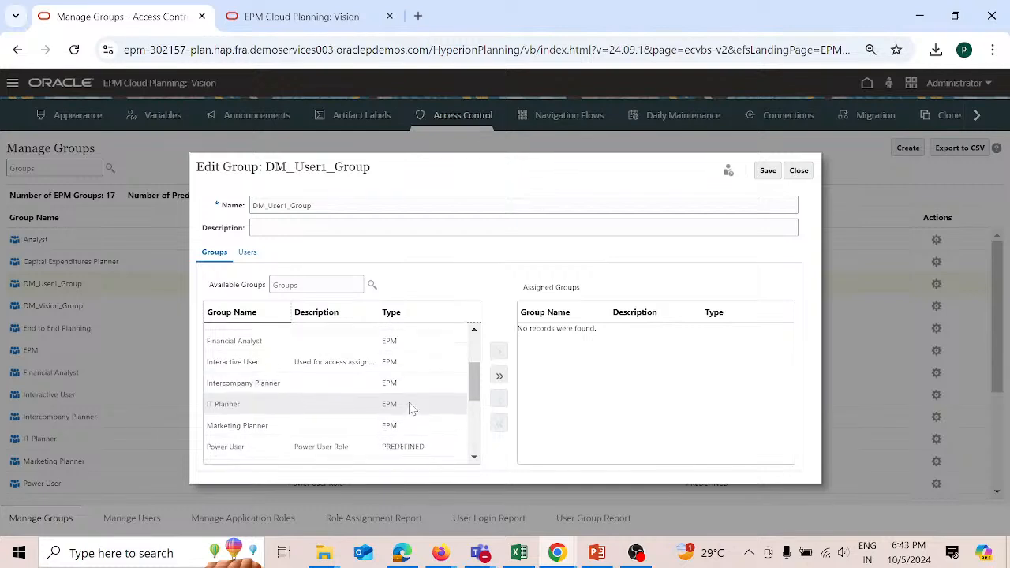
pyautogui.scroll(-1, 410, 407)
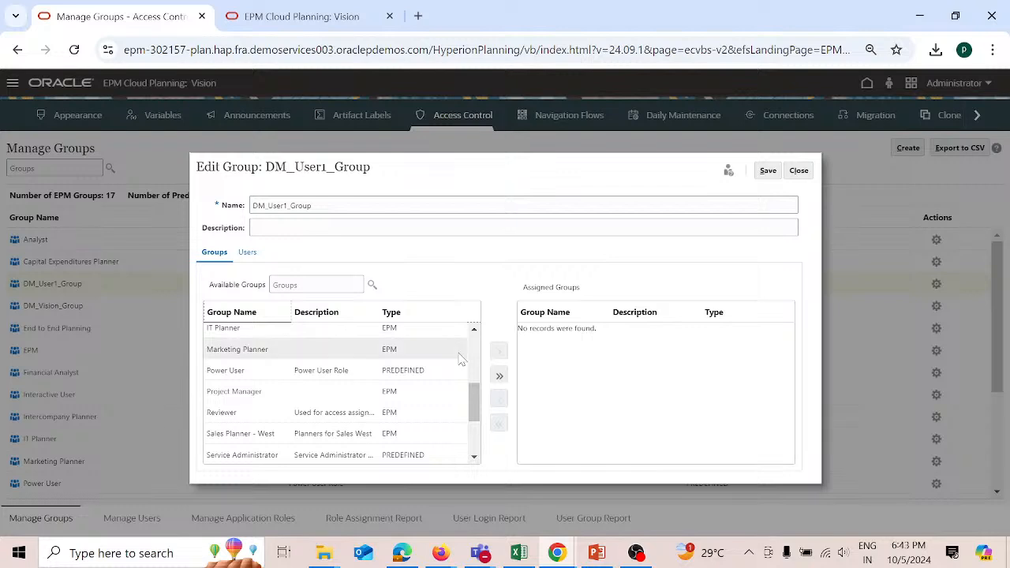
pyautogui.click(385, 435)
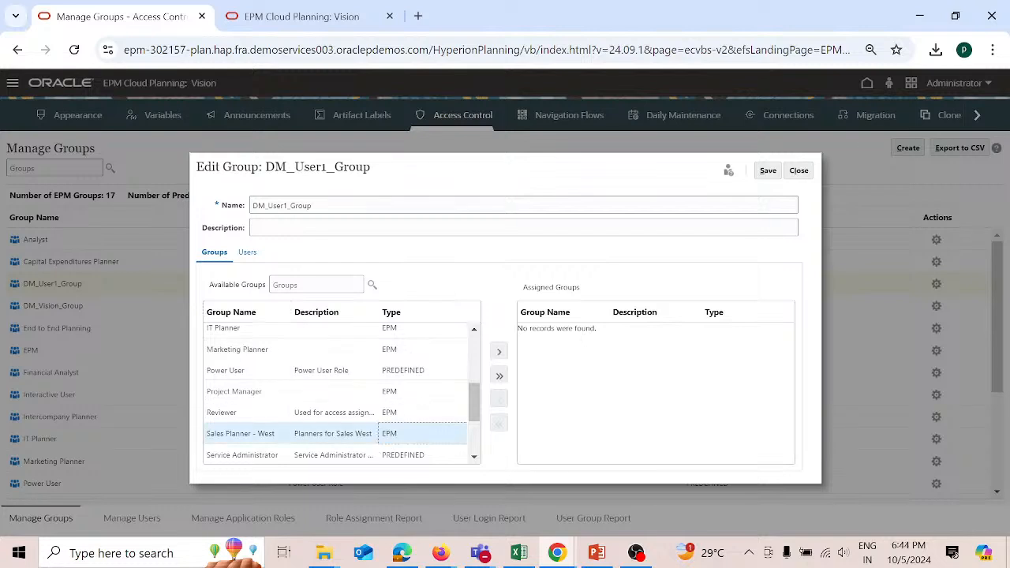
pyautogui.click(500, 351)
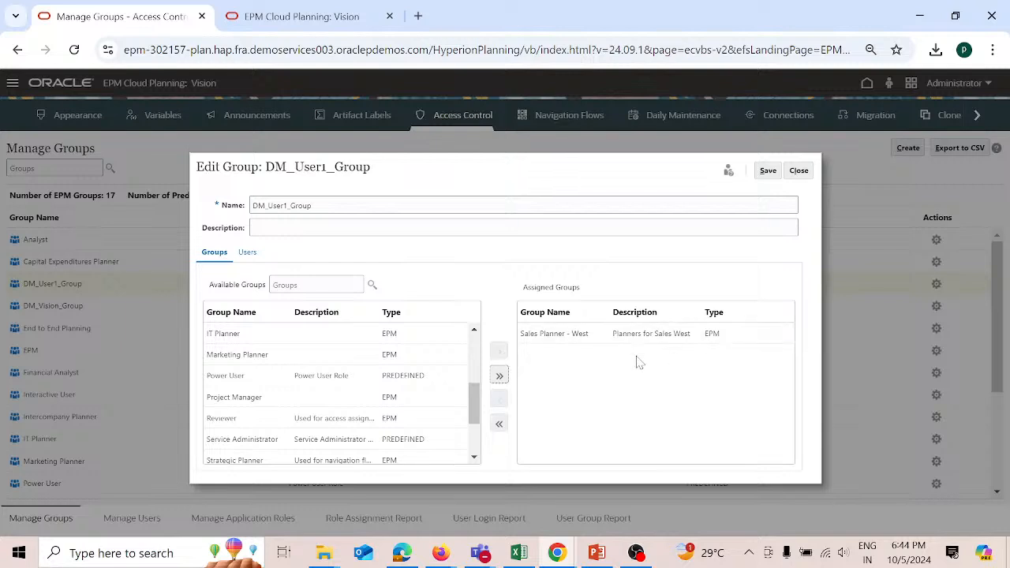
pyautogui.click(767, 172)
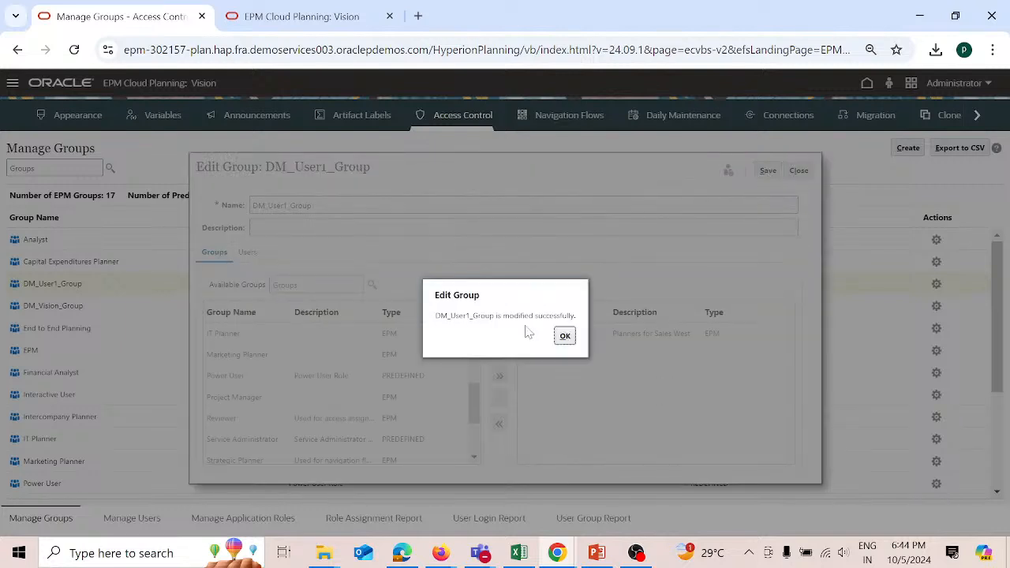
pyautogui.click(565, 338)
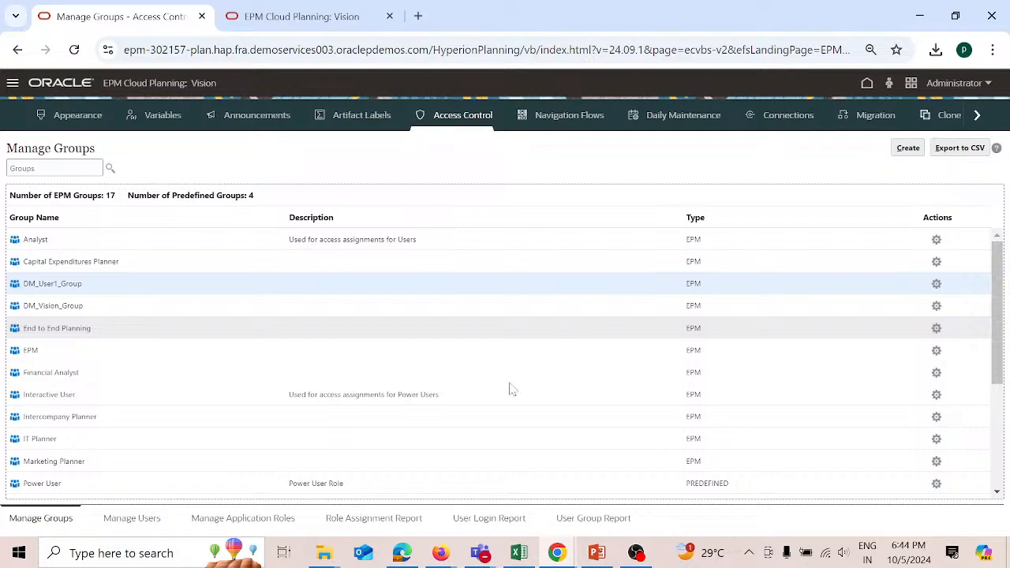
# Step: Switch to User2's Firefox session, close the old Data Management window, and return to the Planning home page
pyautogui.moveTo(445, 555)
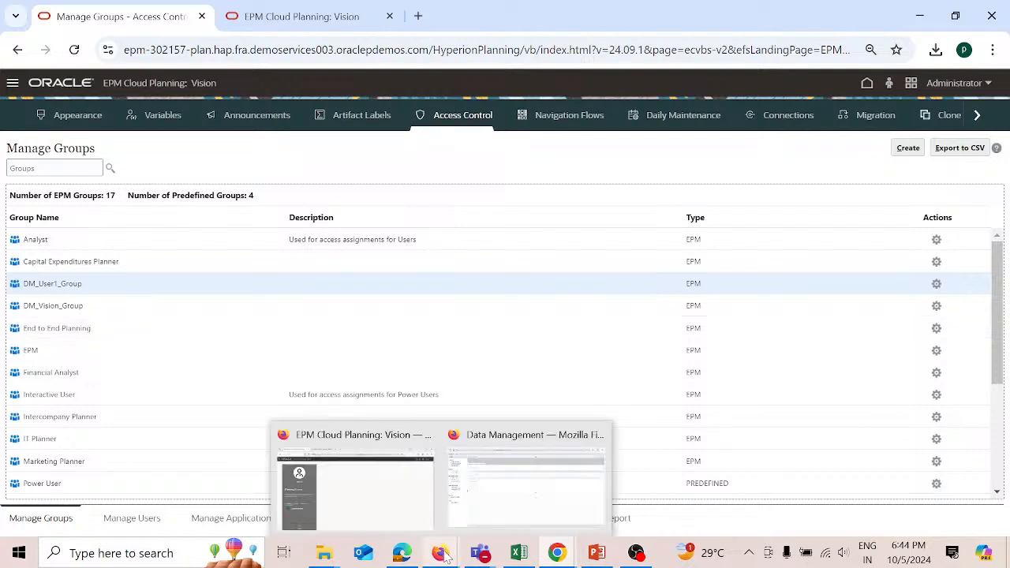
pyautogui.click(497, 488)
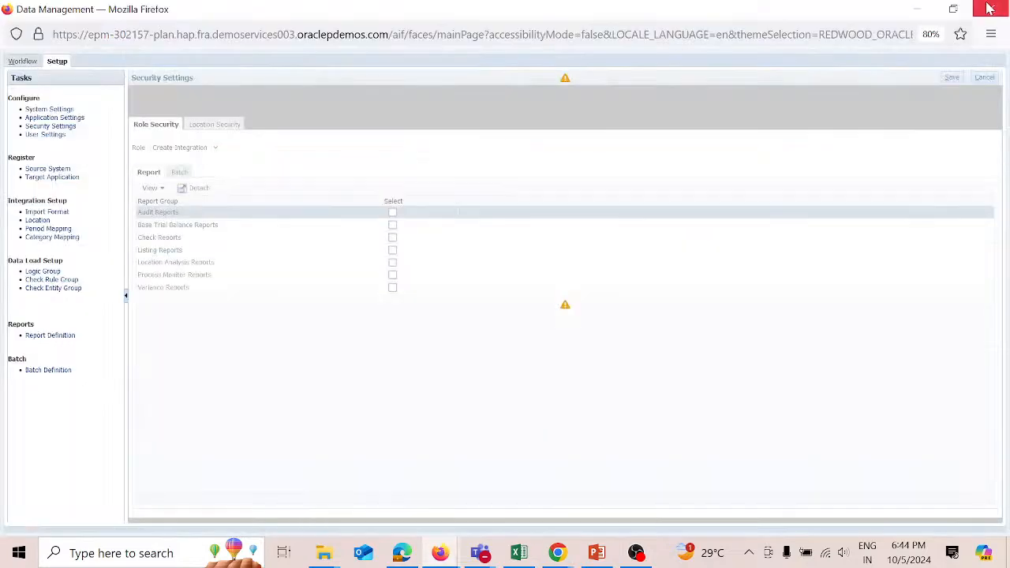
pyautogui.click(986, 11)
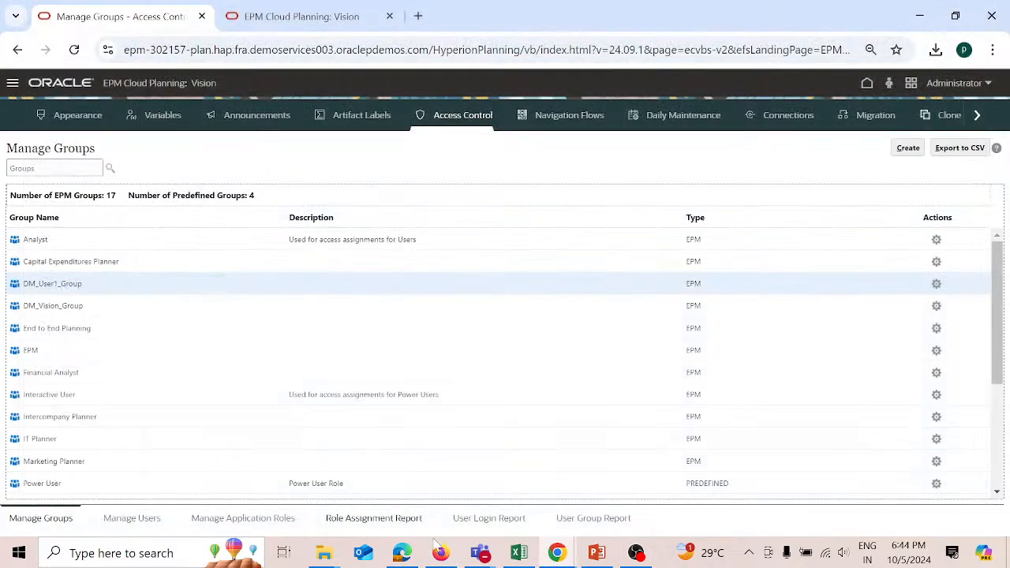
pyautogui.moveTo(440, 552)
pyautogui.click(436, 501)
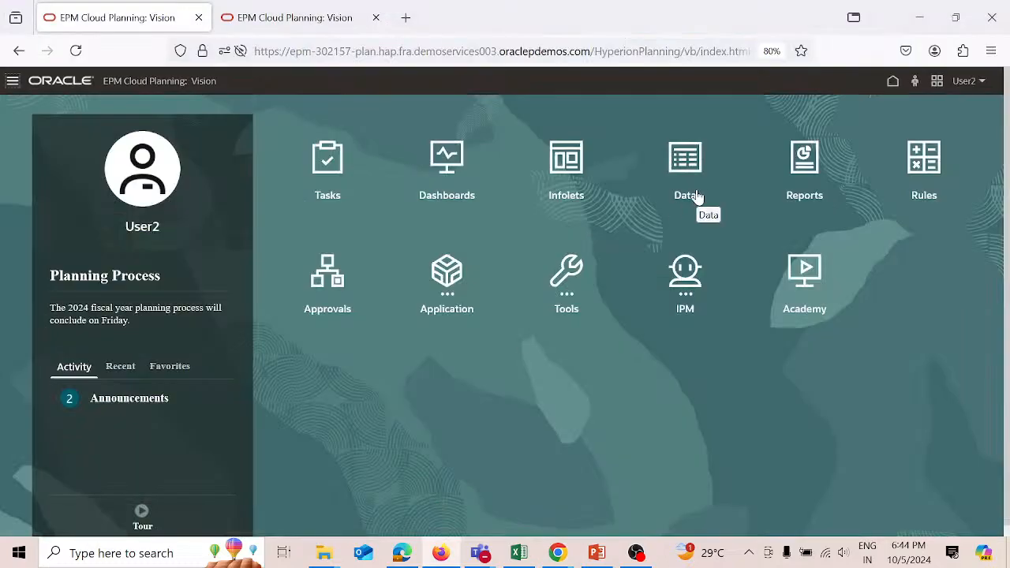
# Step: Reopen Data Management as User2, check the accessible data load workbench and data load rule, and close the window
pyautogui.click(12, 83)
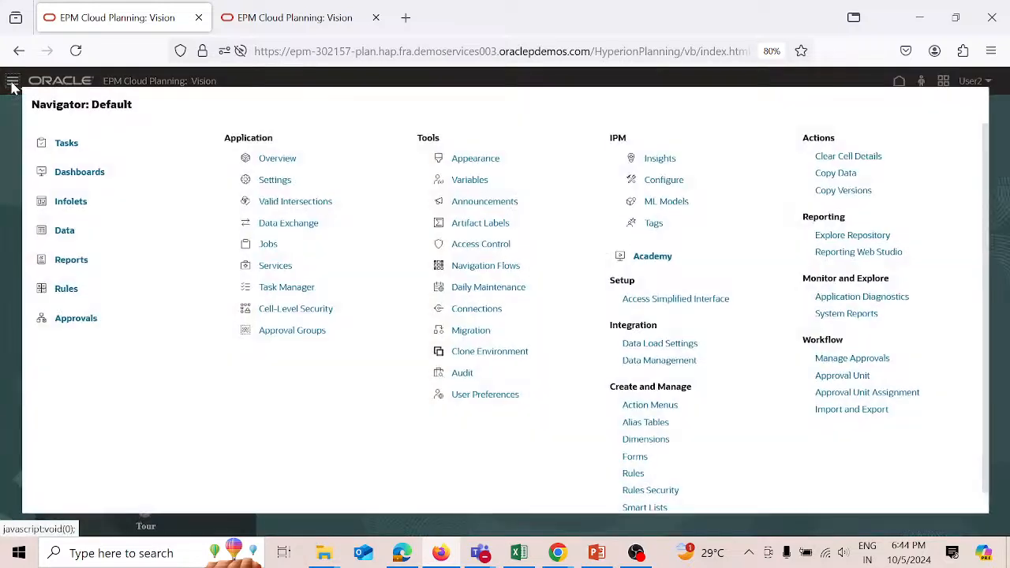
pyautogui.click(687, 361)
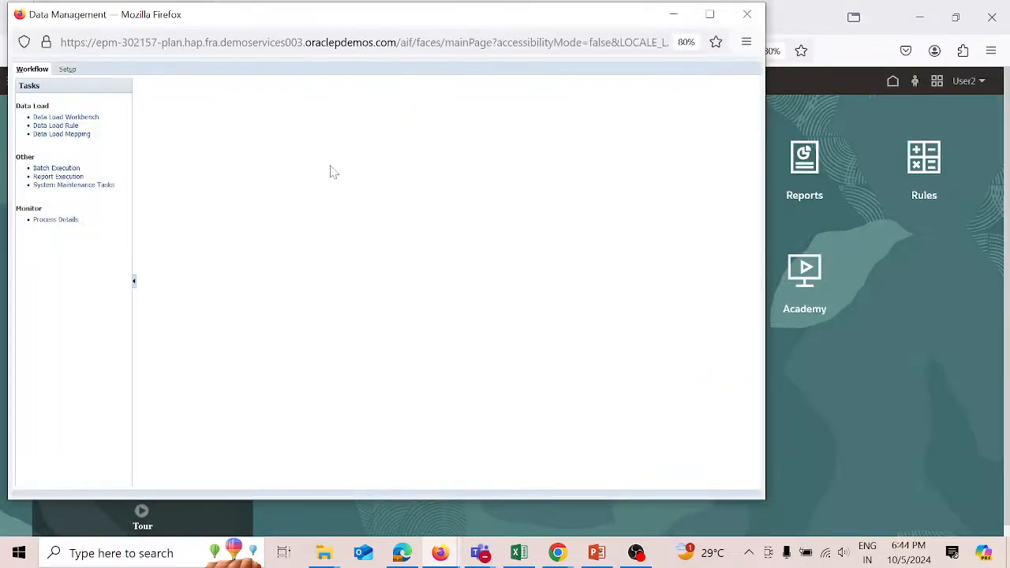
pyautogui.click(80, 116)
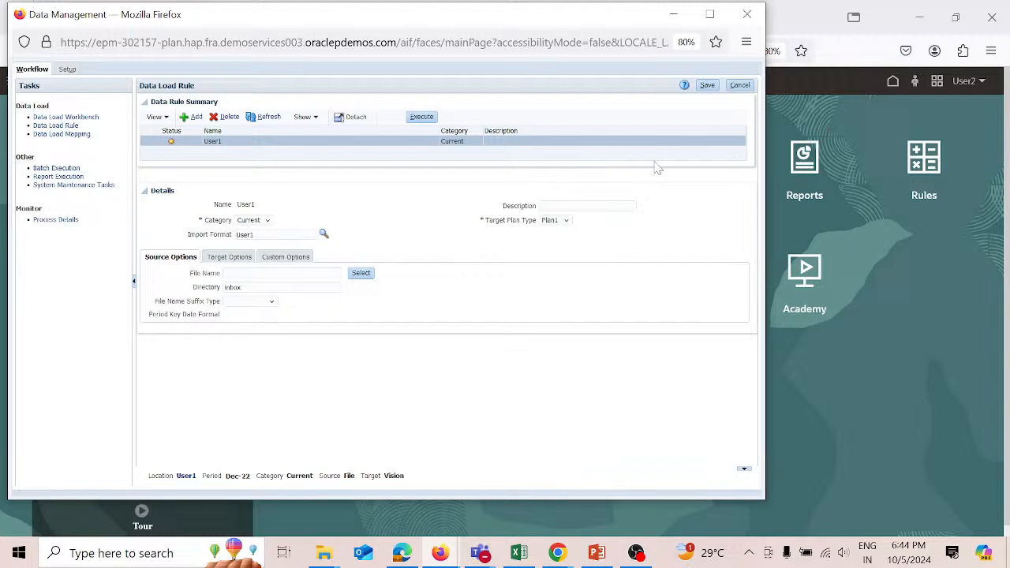
pyautogui.click(755, 20)
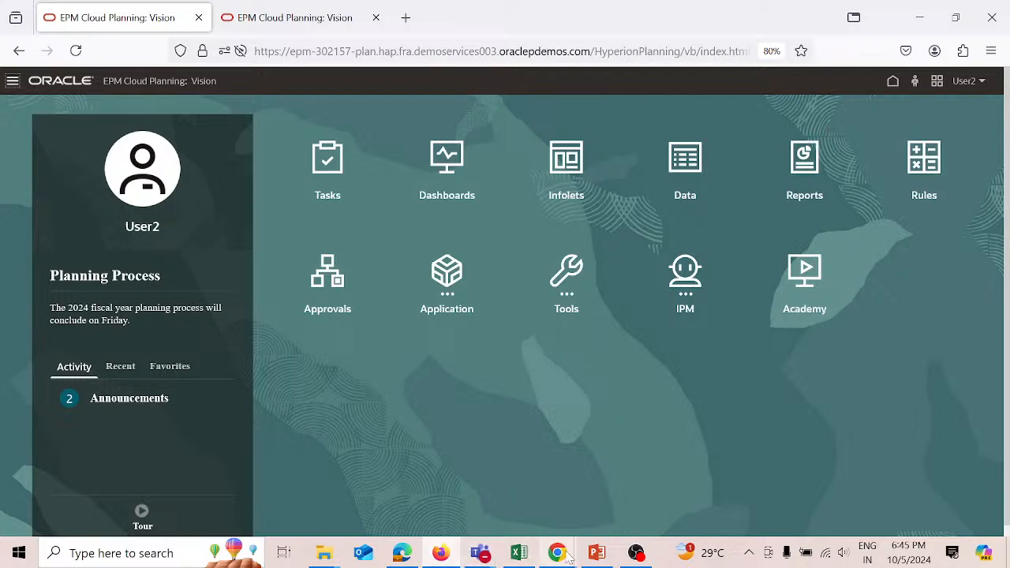
# Step: Switch to the administrator's Data Management security settings in Chrome and minimize the Teams meeting window
pyautogui.moveTo(565, 555)
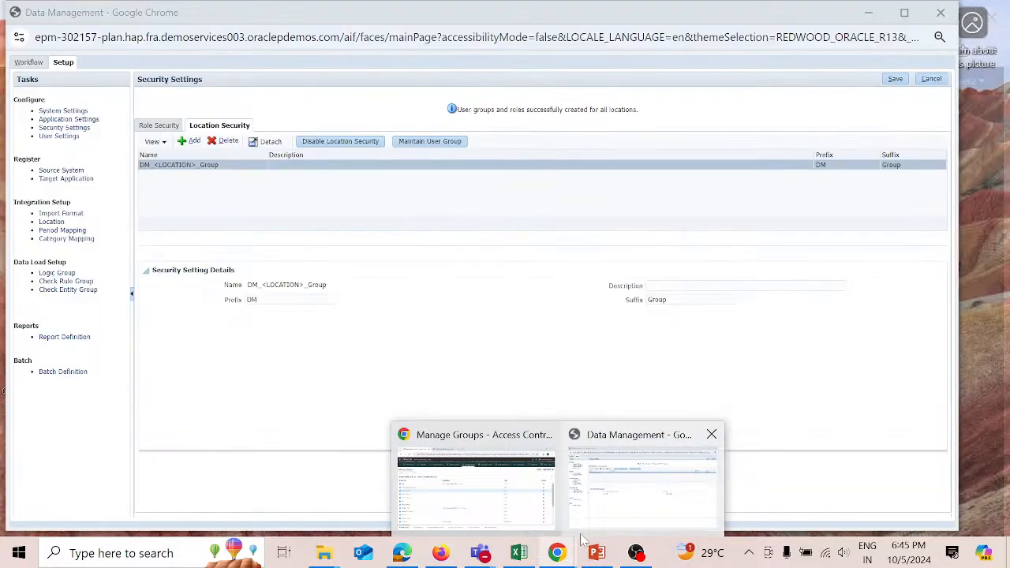
pyautogui.click(580, 531)
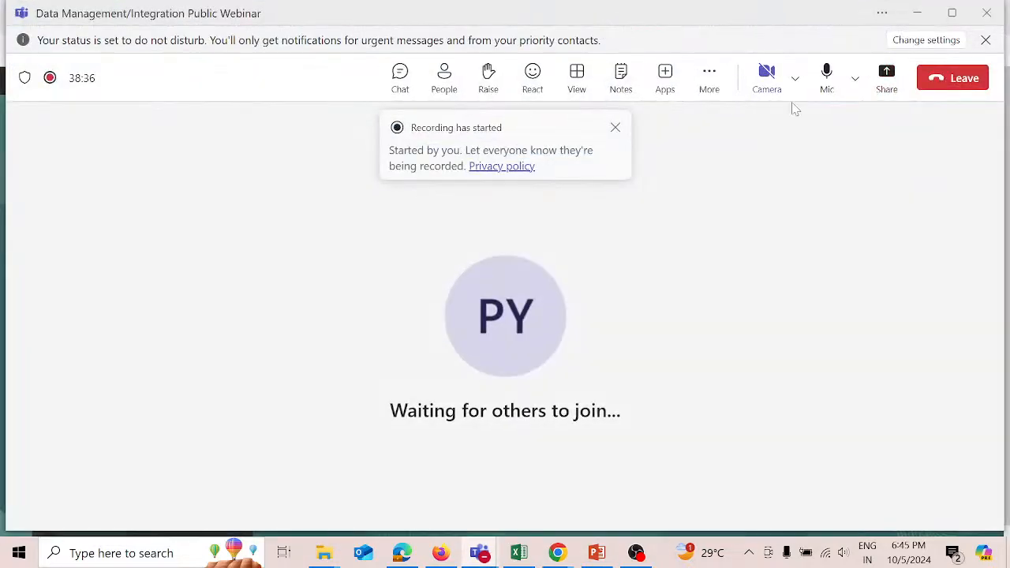
pyautogui.click(917, 13)
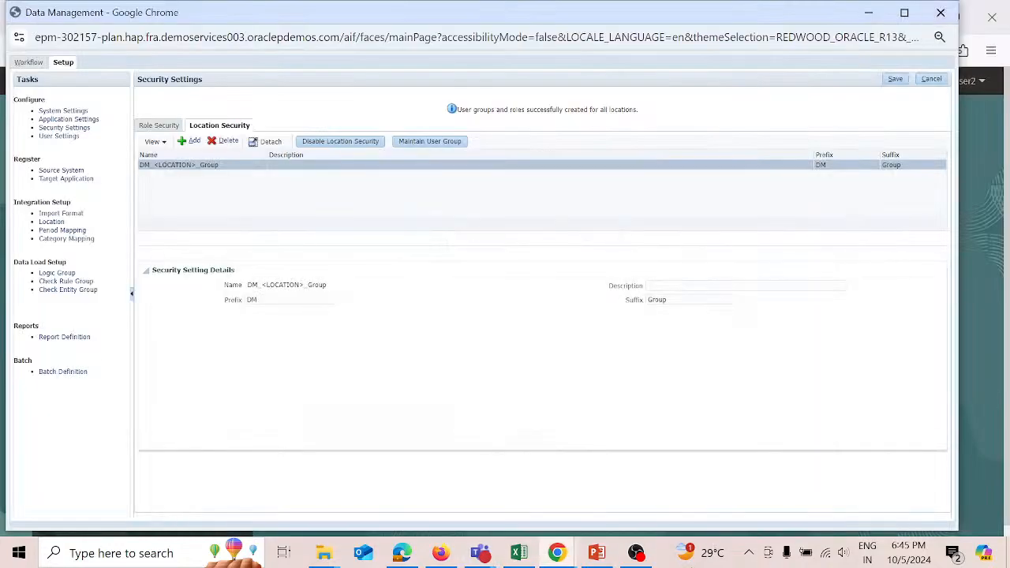